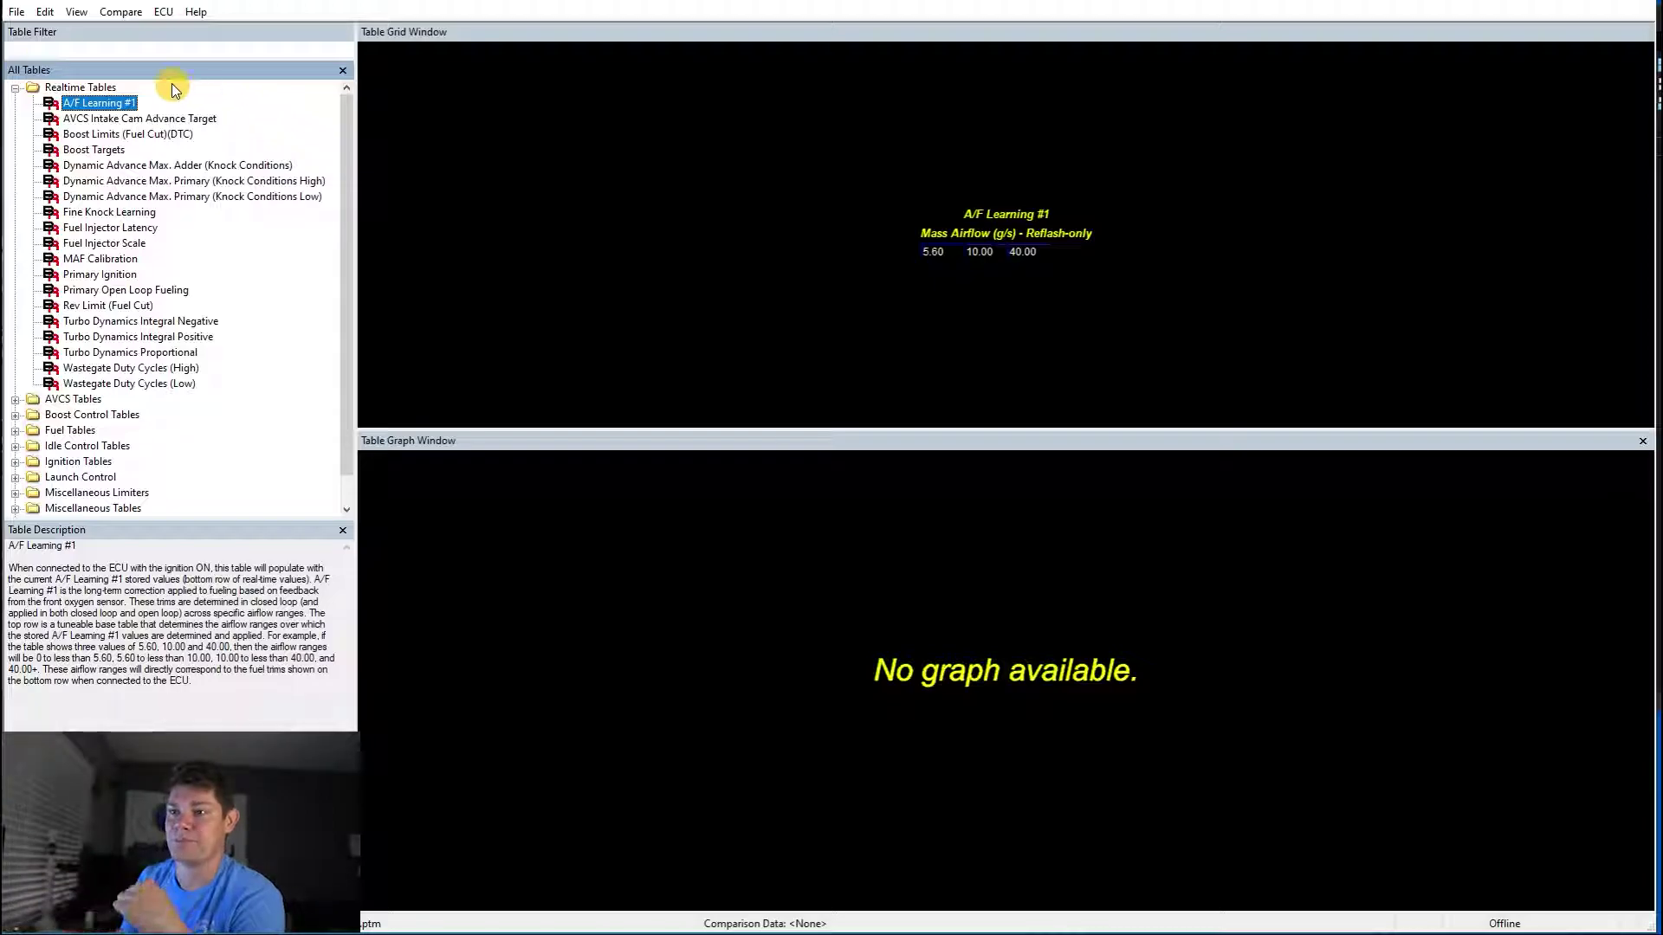
- Compare the active map to the stock 2006 USDM Impreza WRX STI map and enlarge the comparison summary to show its full list
left_click(18, 11)
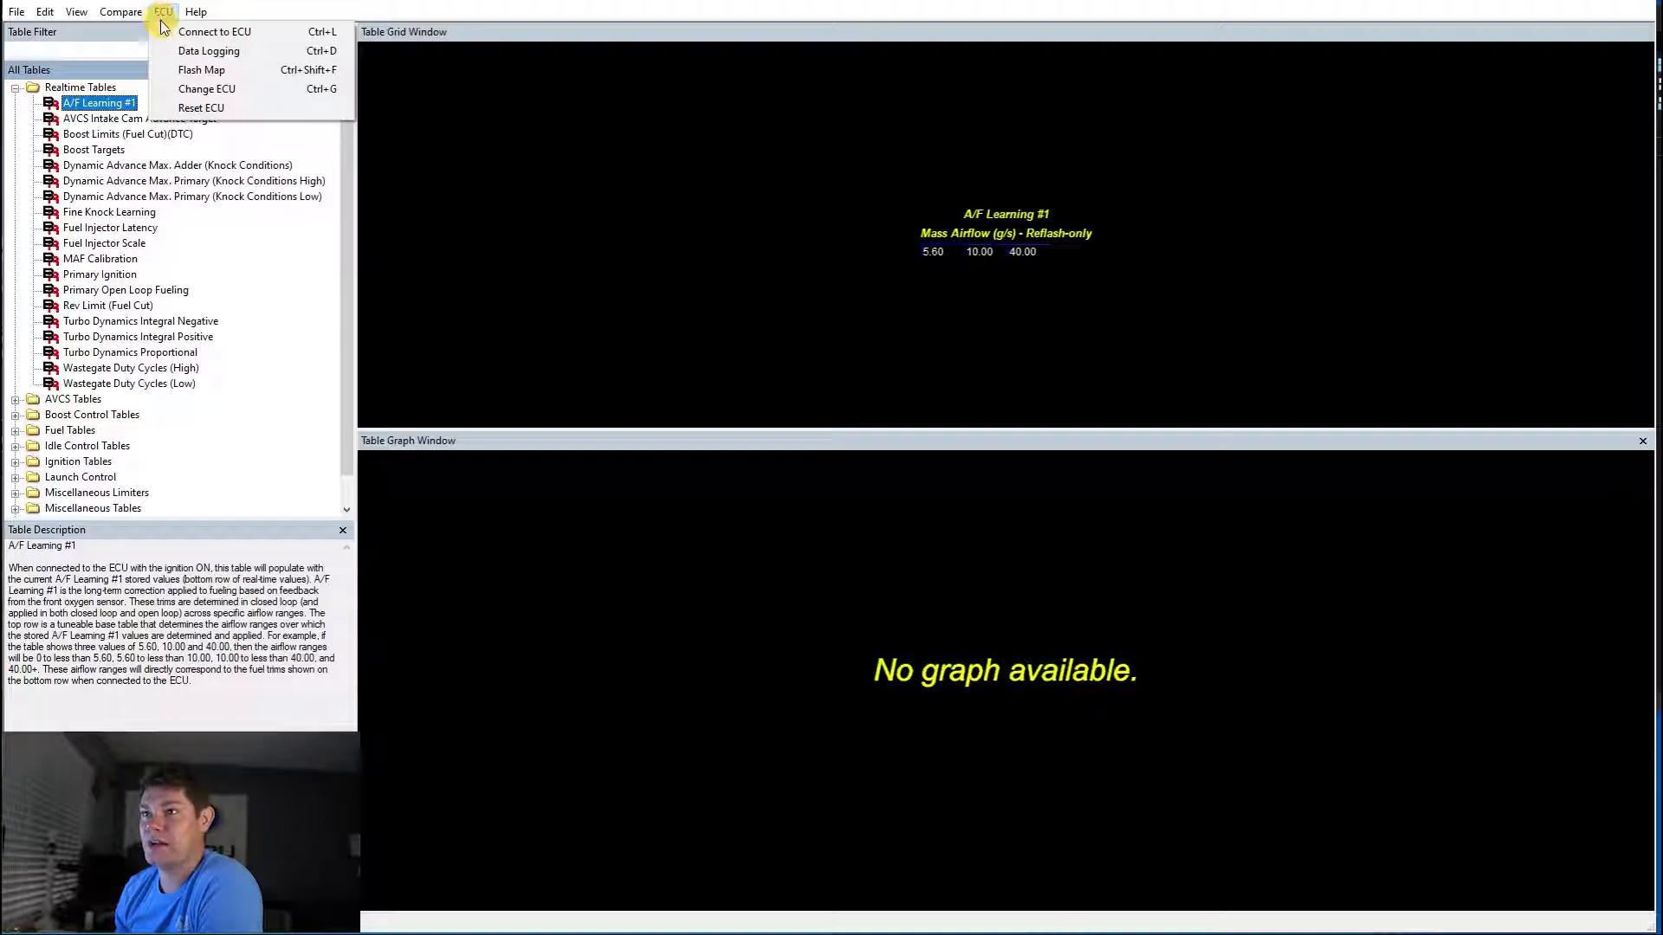
mouse_move(139, 13)
left_click(164, 50)
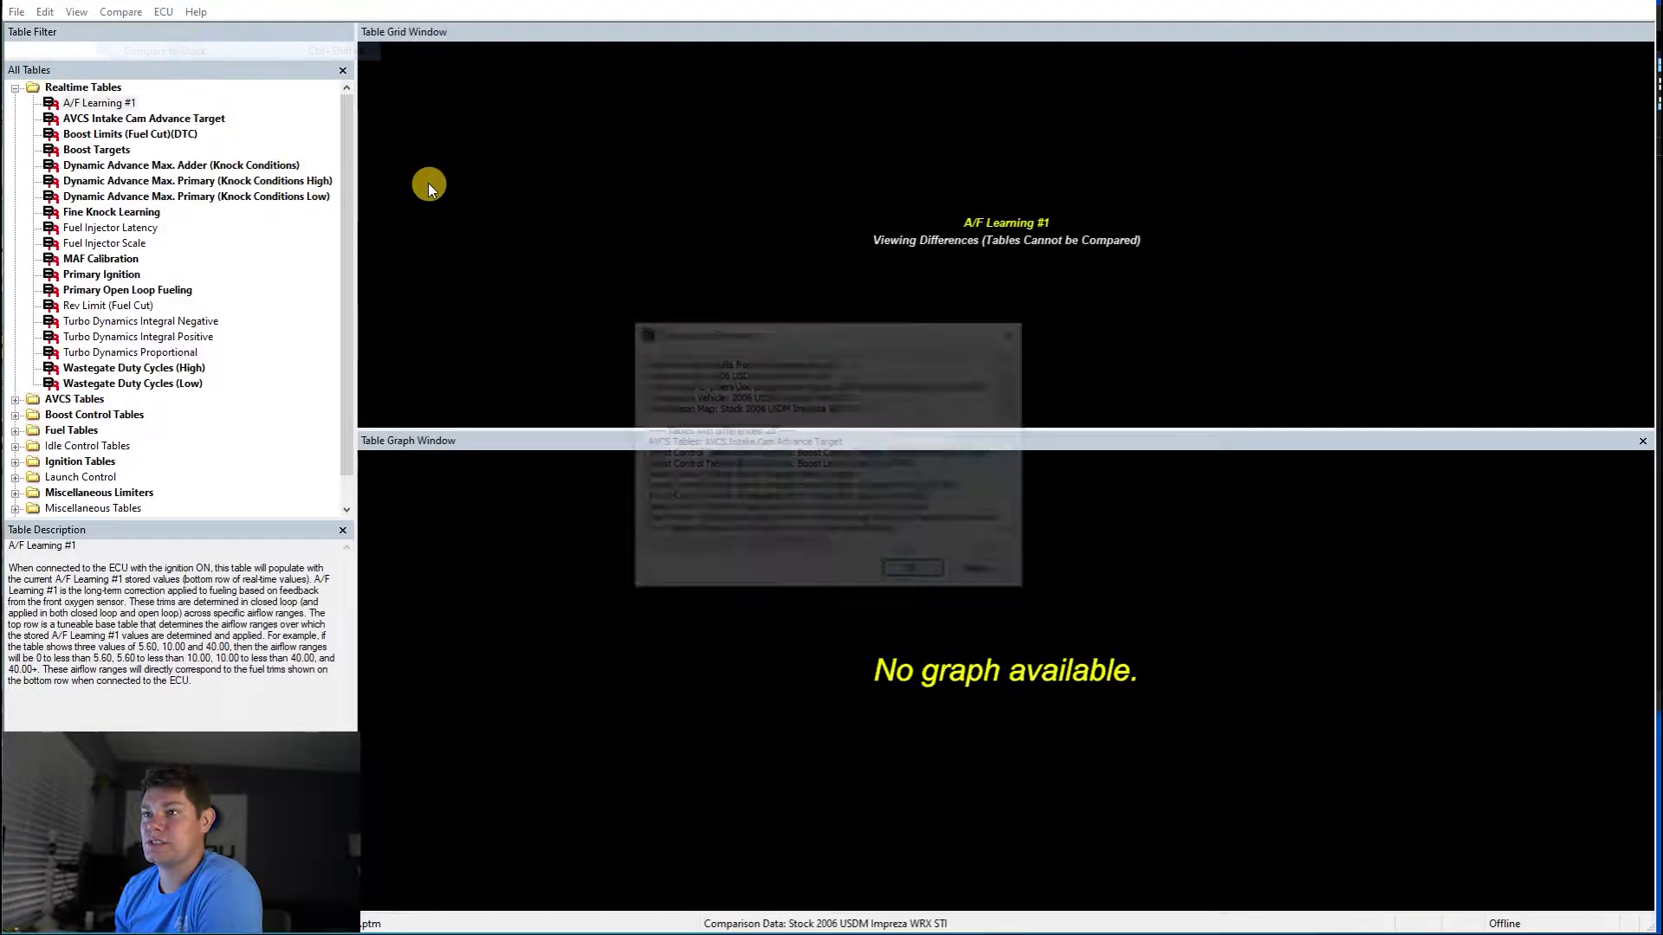
left_click_drag(876, 333, 807, 238)
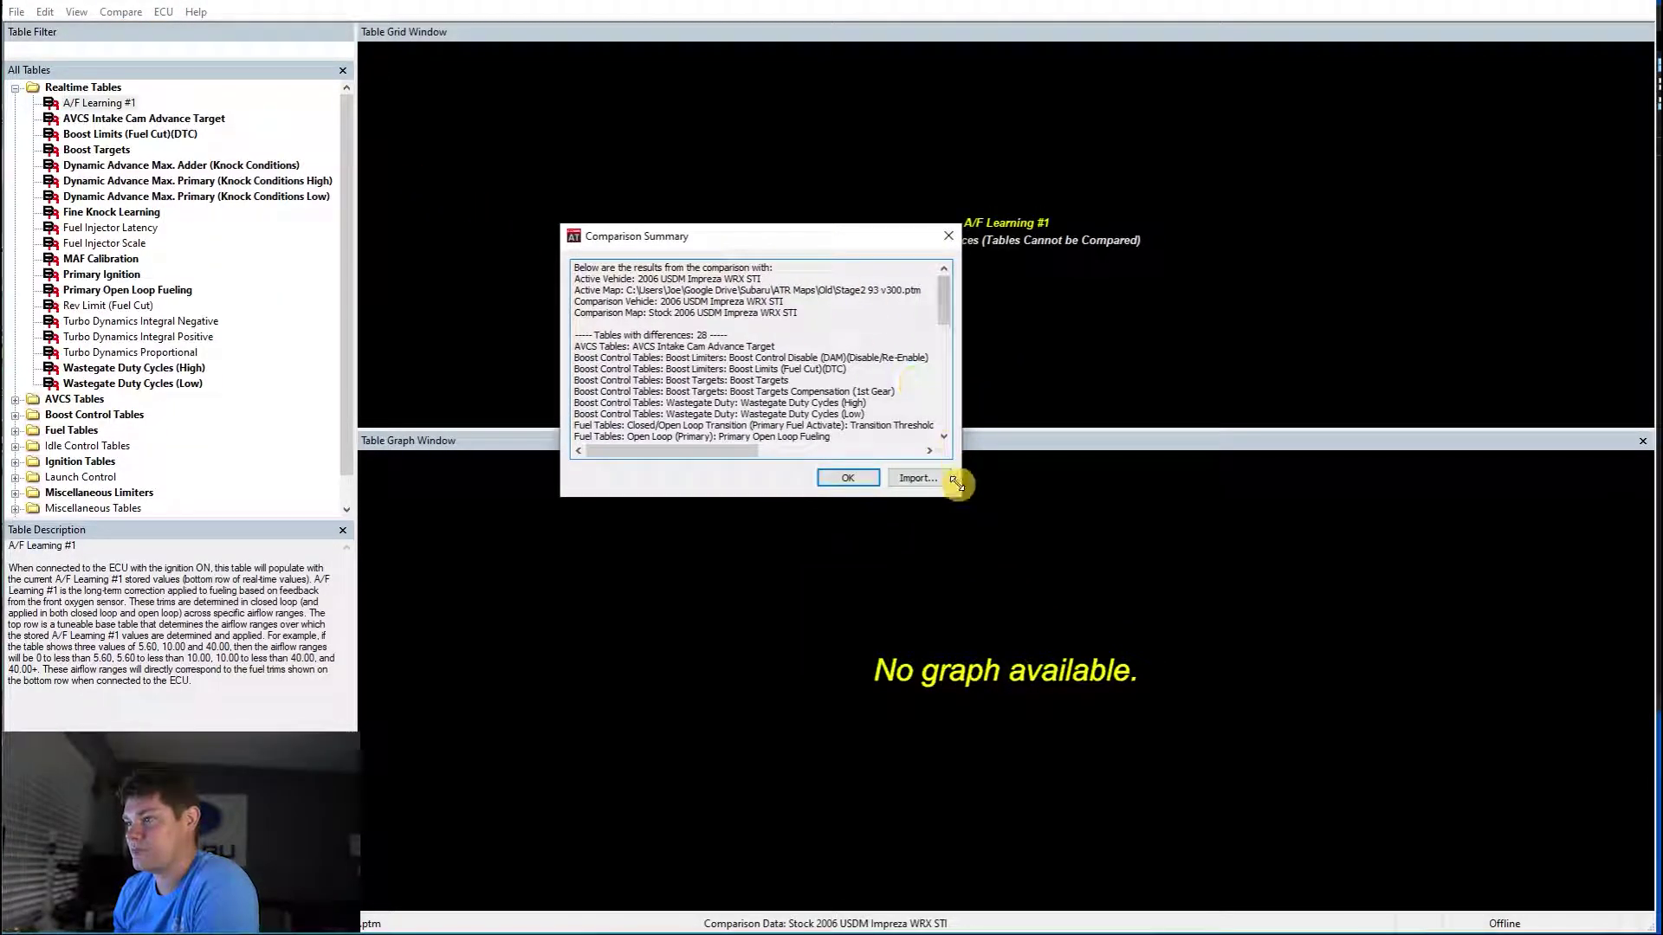
left_click_drag(962, 496, 1140, 933)
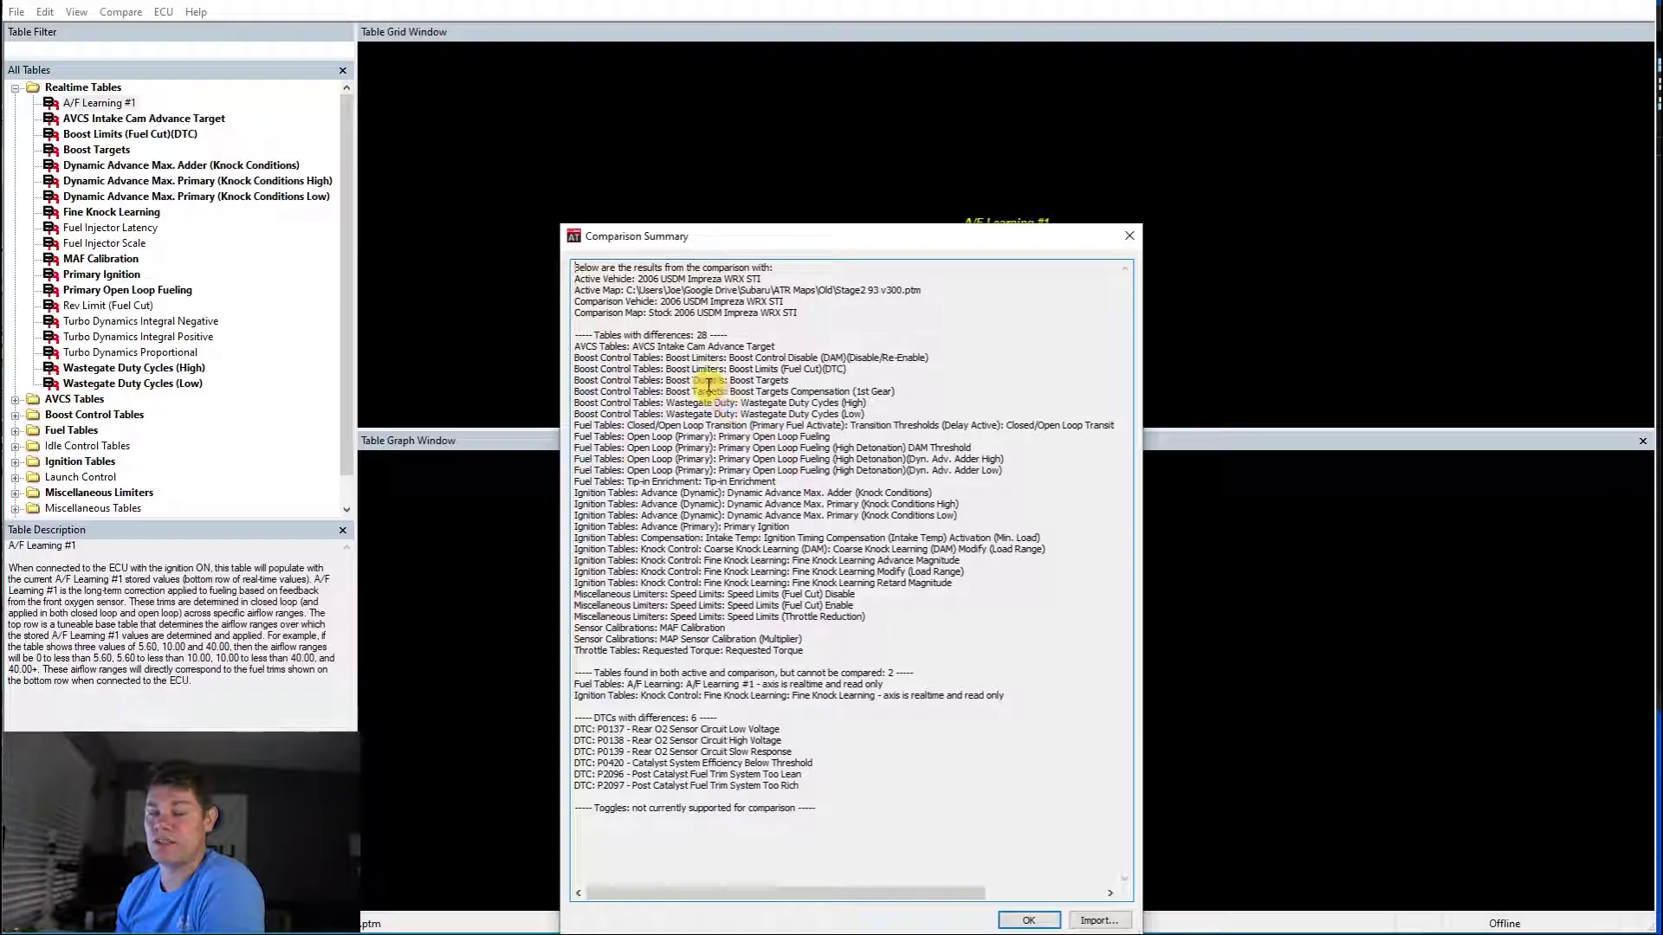
- Review the changed tables in the comparison summary, including AVCS Intake Cam Advance Target and Boost Control Disable (DAM), and close the summary
left_click_drag(632, 346, 792, 349)
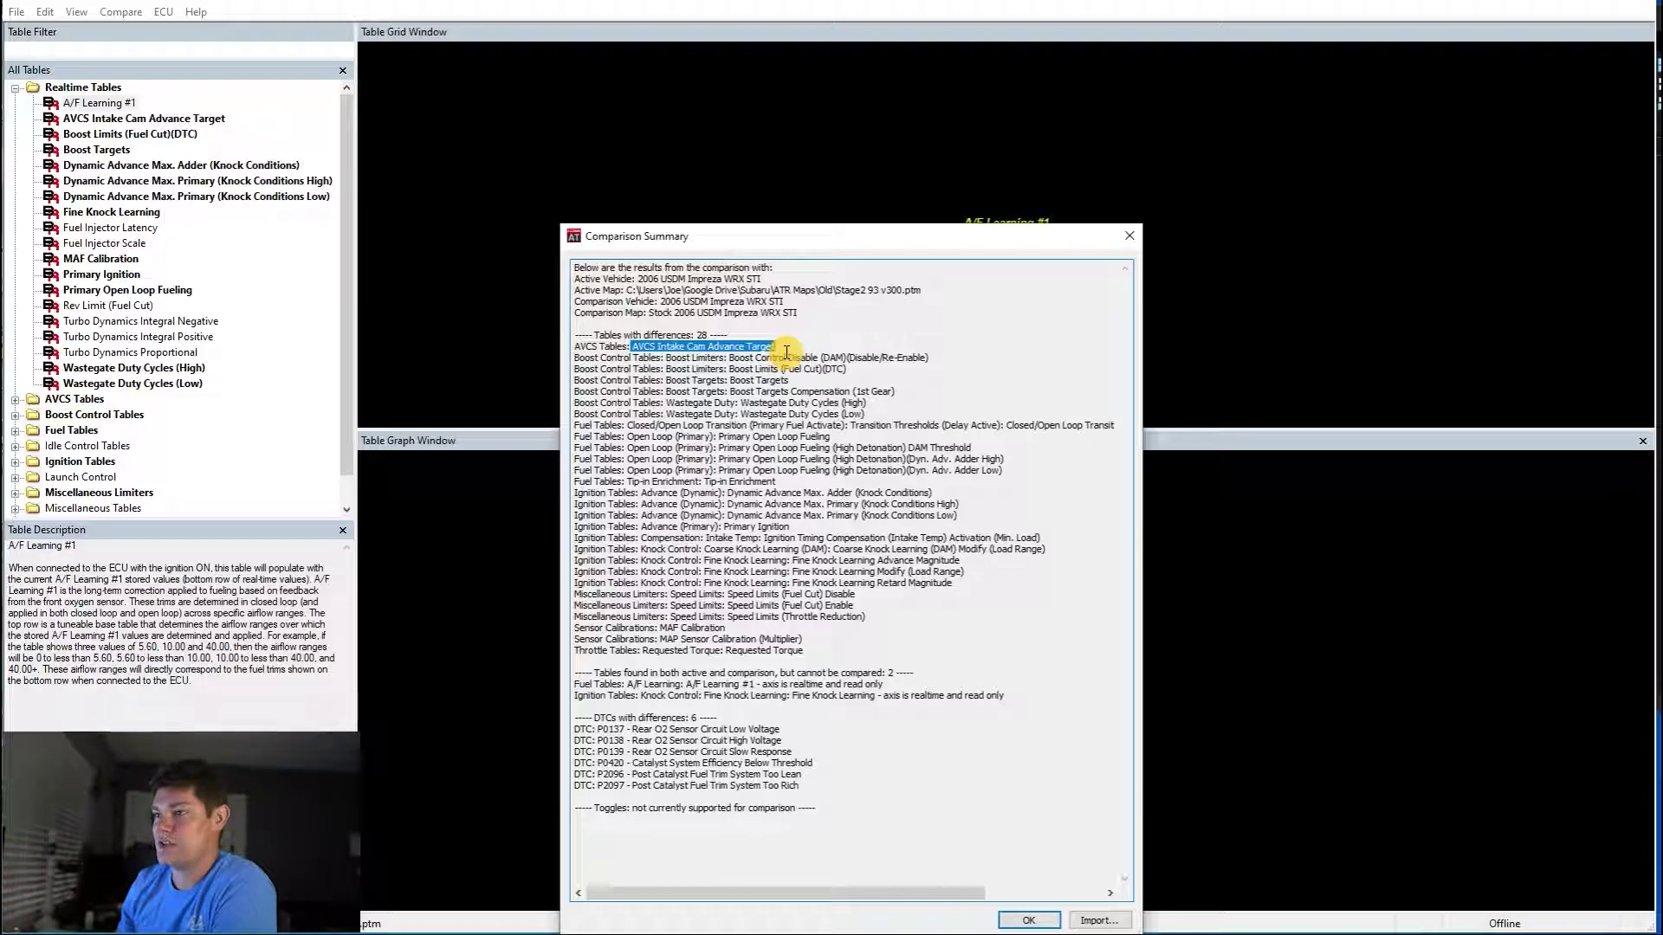
left_click(786, 350)
left_click_drag(745, 337, 611, 358)
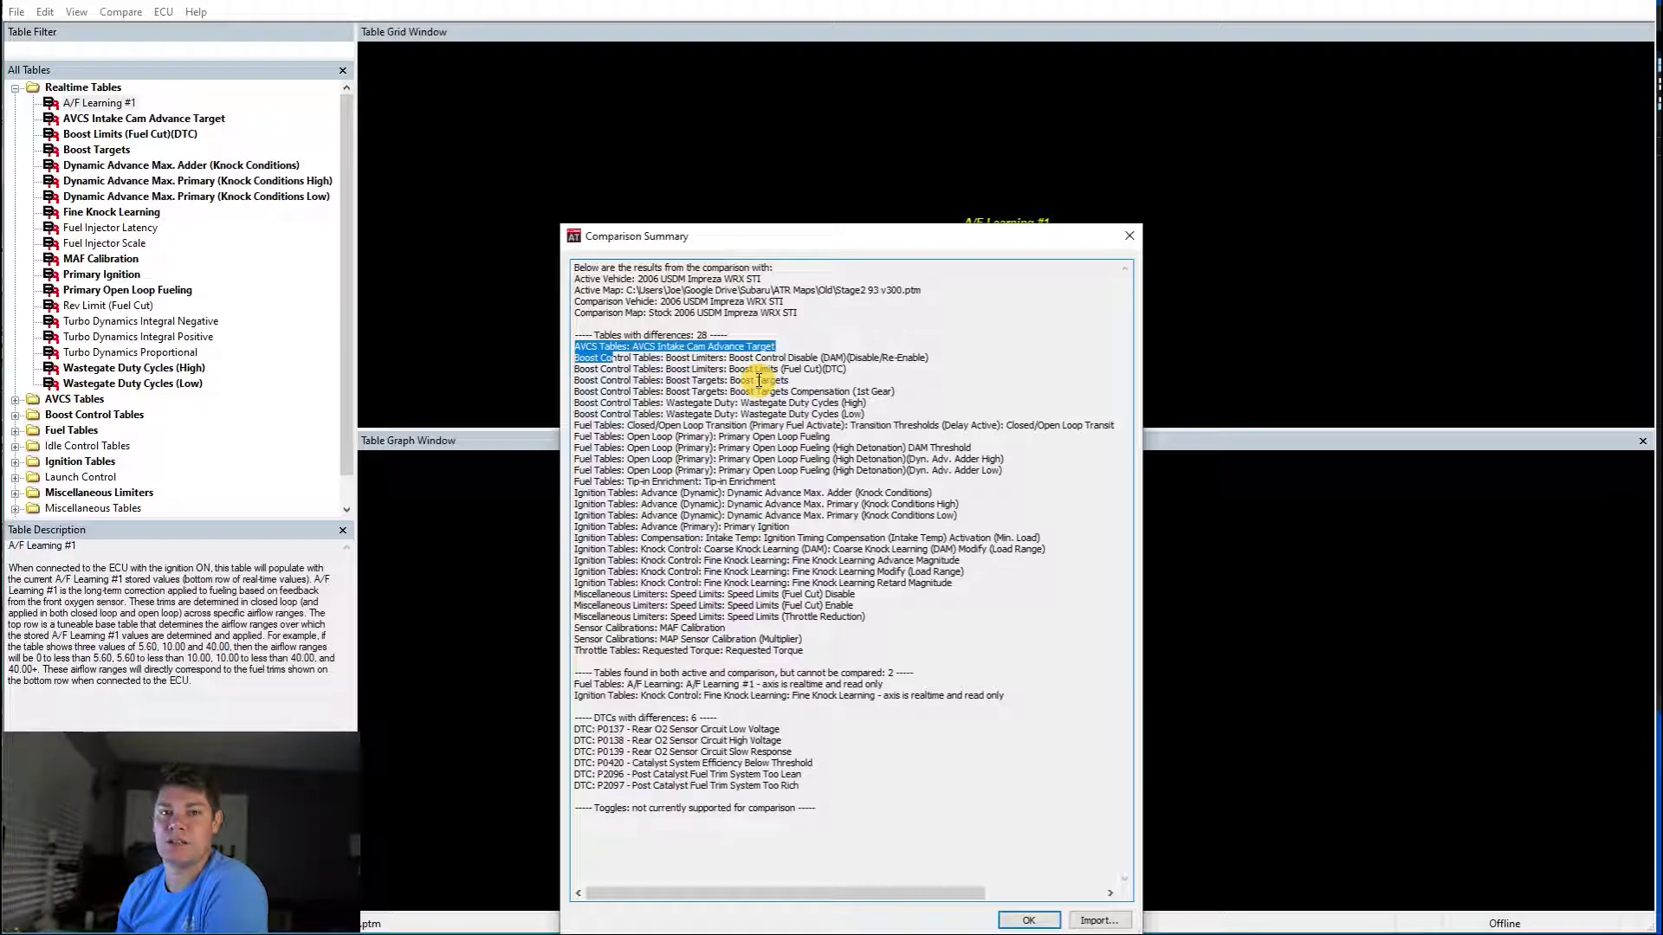
left_click(687, 347)
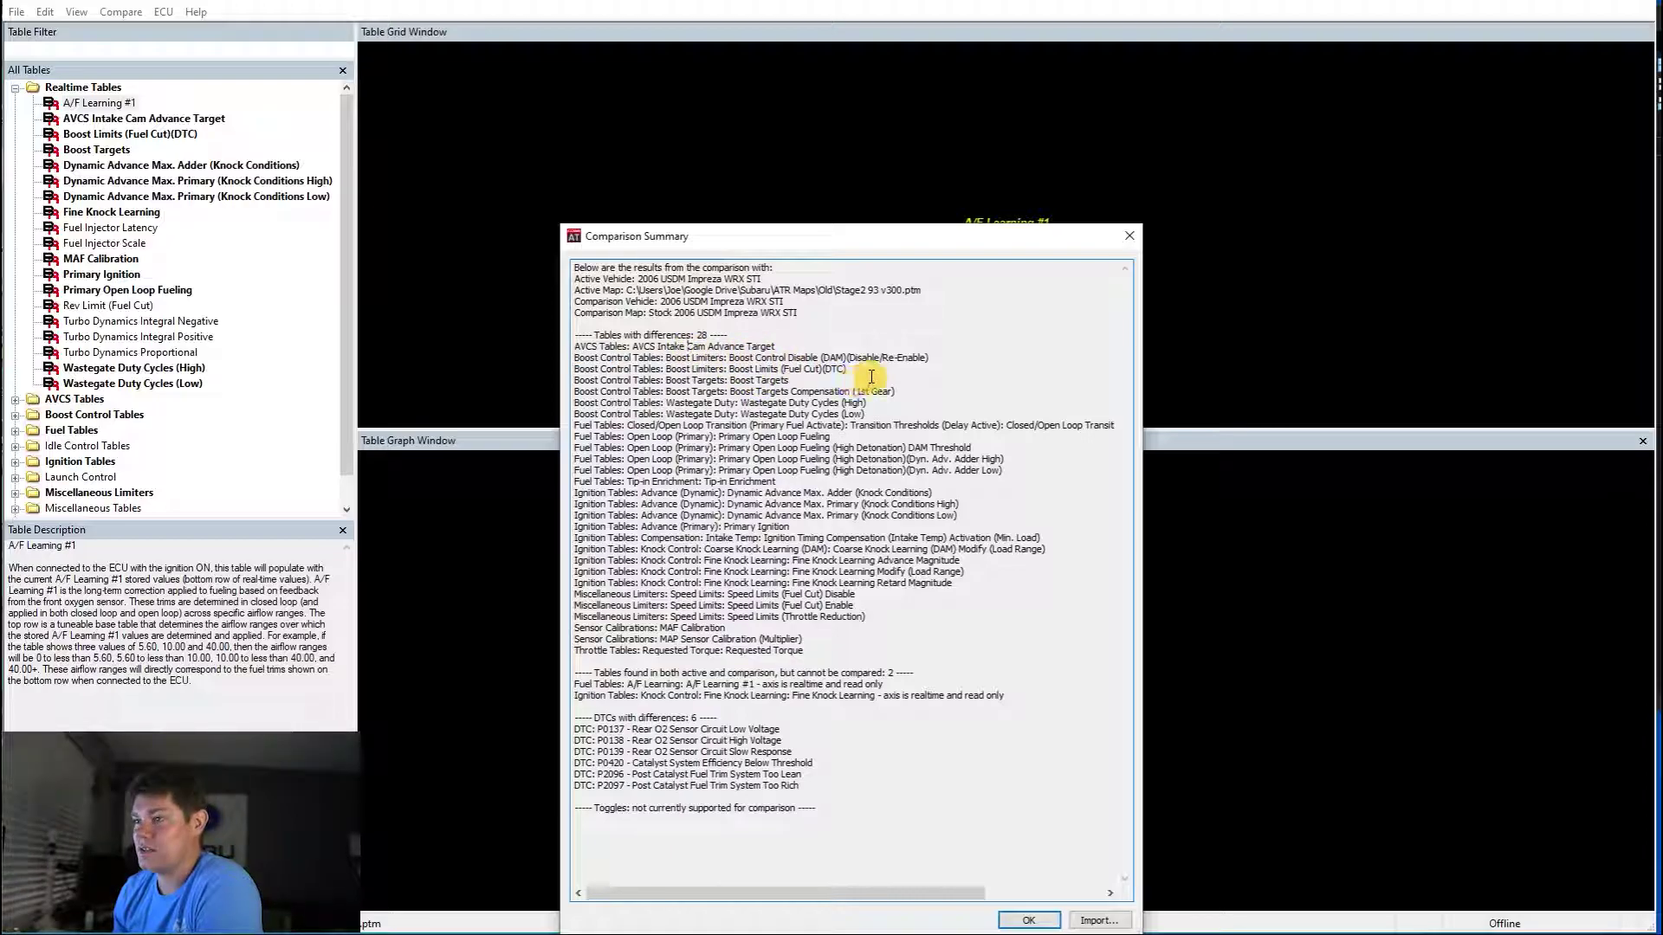
left_click_drag(889, 358, 824, 357)
left_click_drag(885, 242, 921, 180)
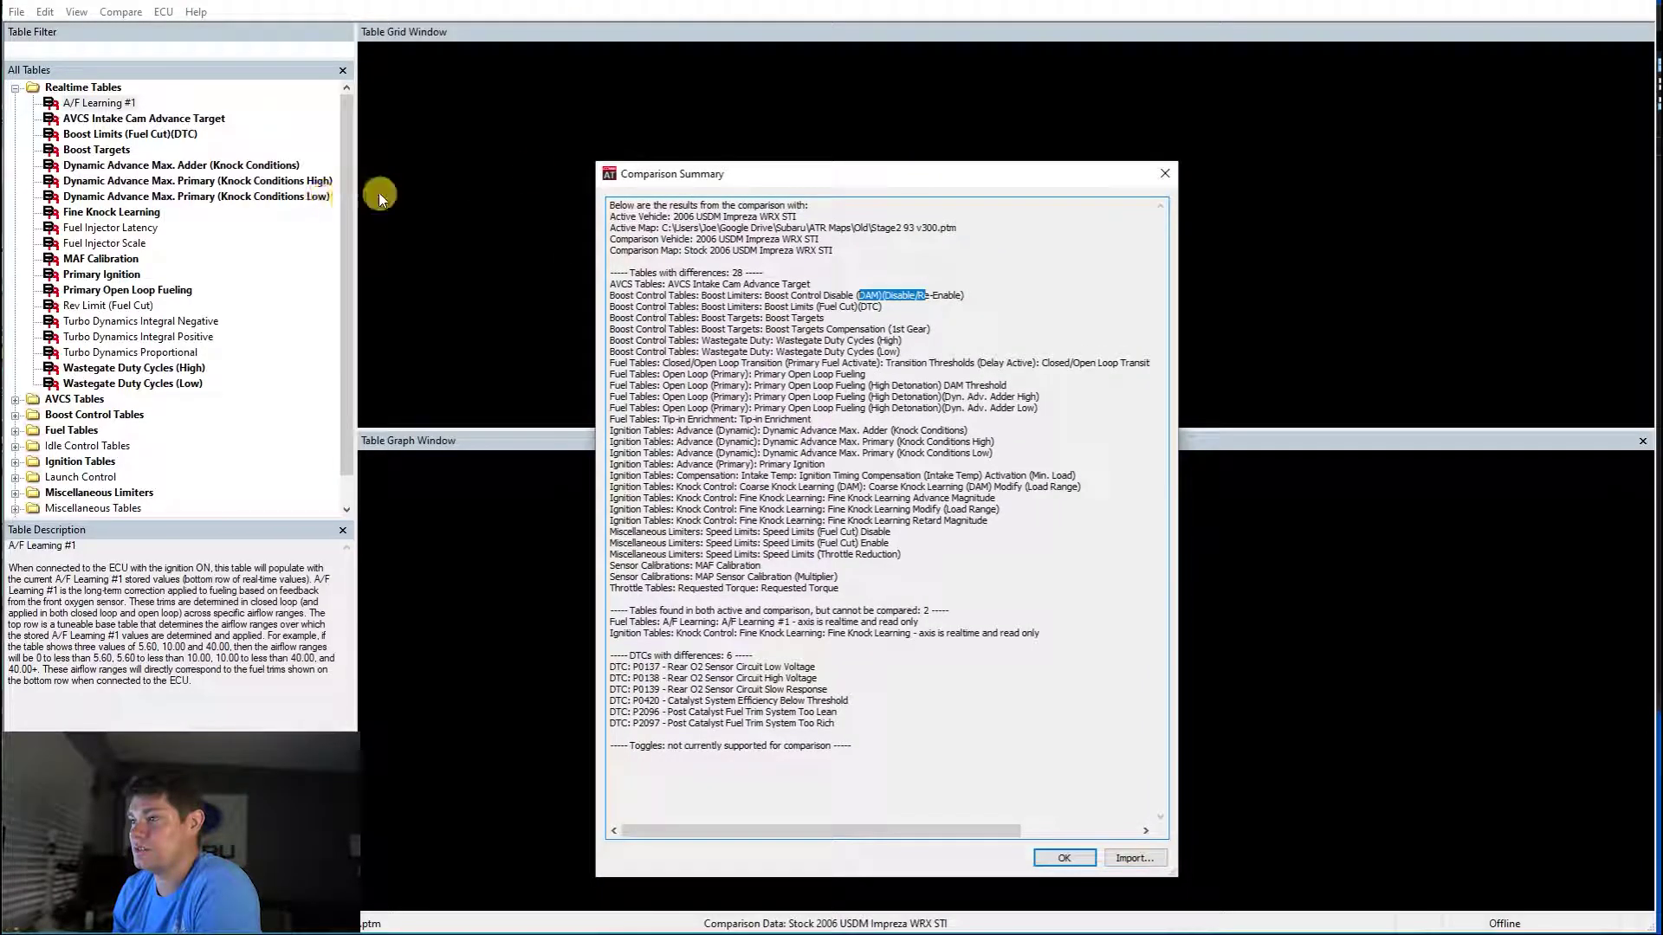
left_click(1073, 858)
- Examine the AVCS Intake Cam Advance Target differences from stock, focusing on the cells at higher calculated load
left_click(199, 118)
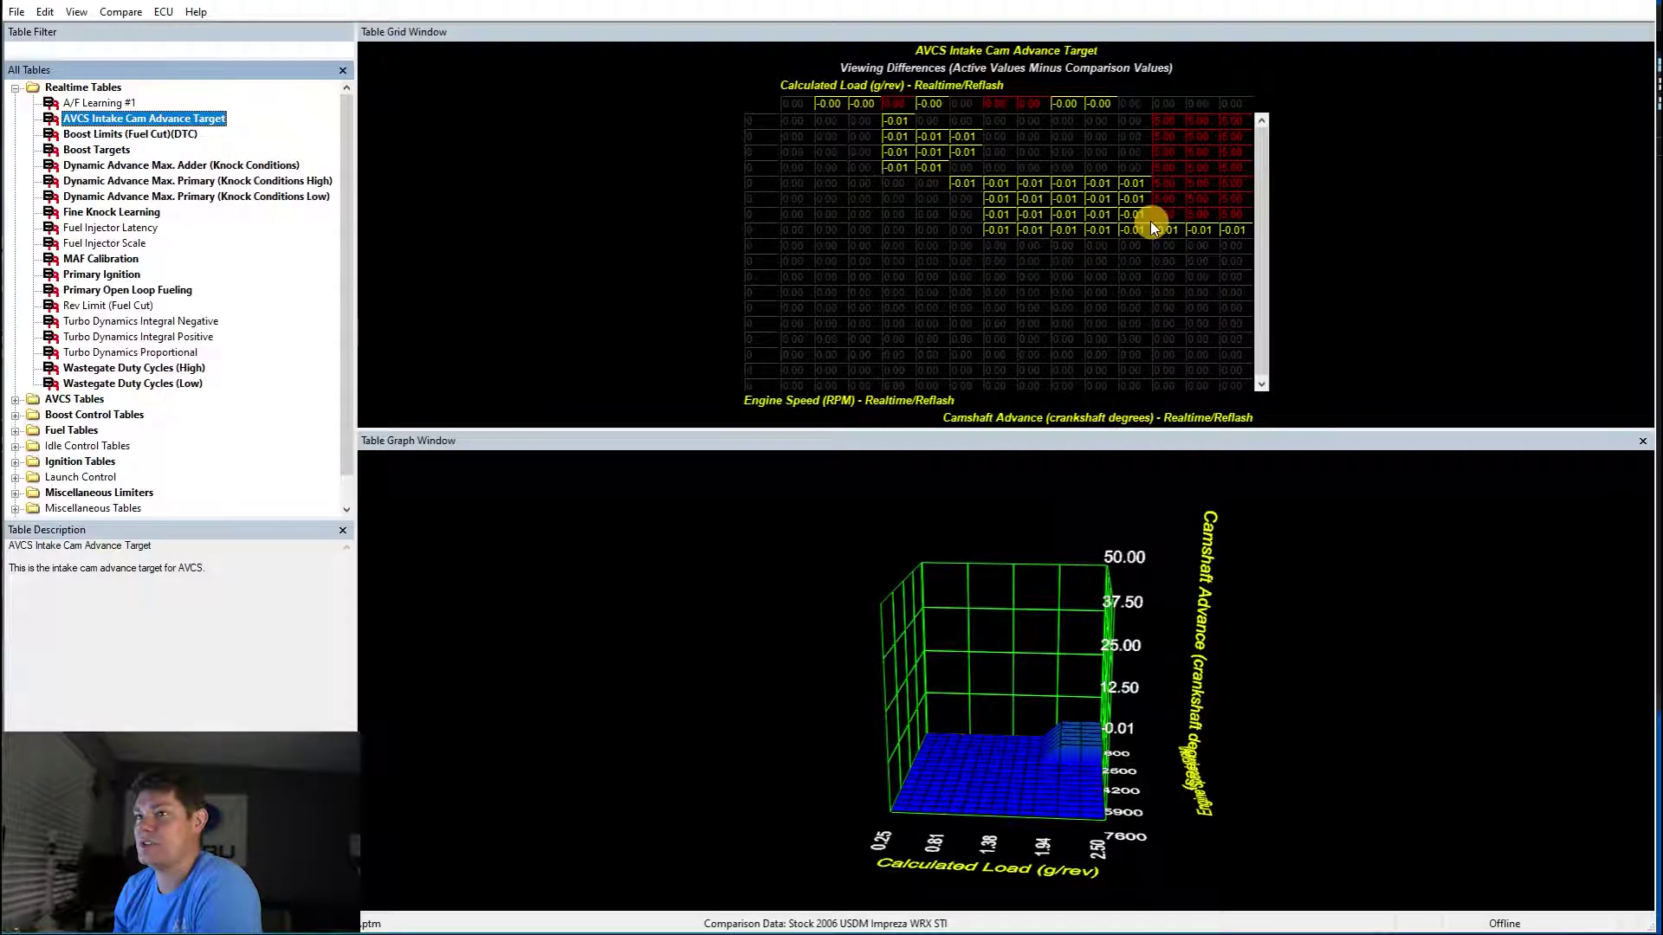
left_click(1172, 185)
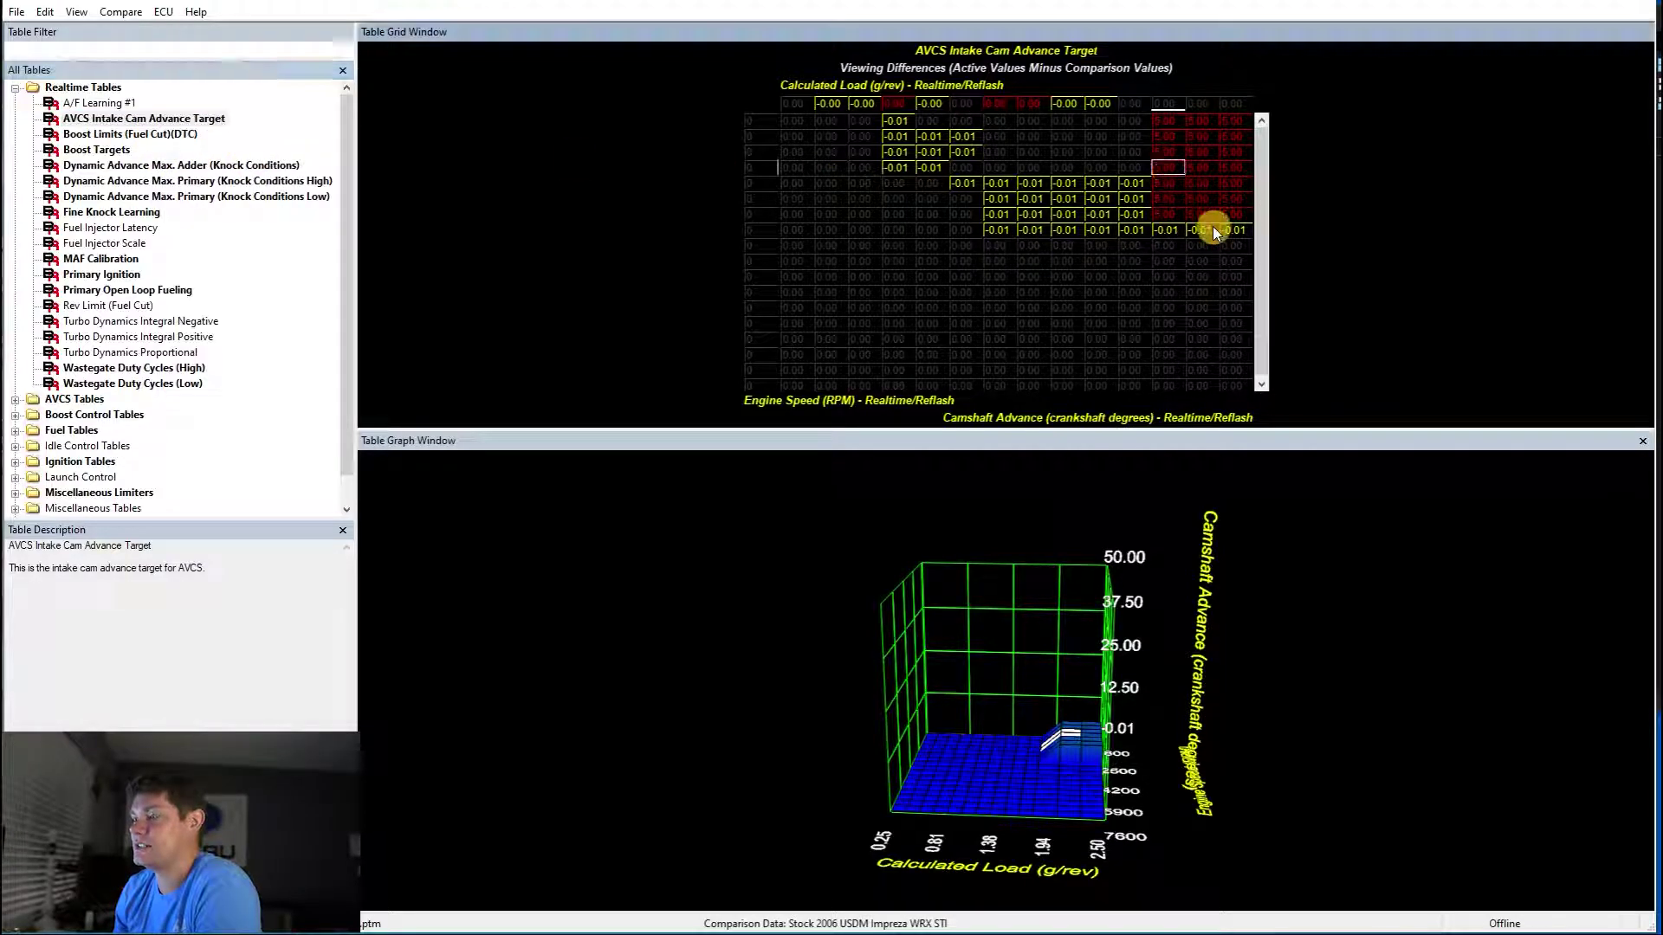
left_click(1099, 200)
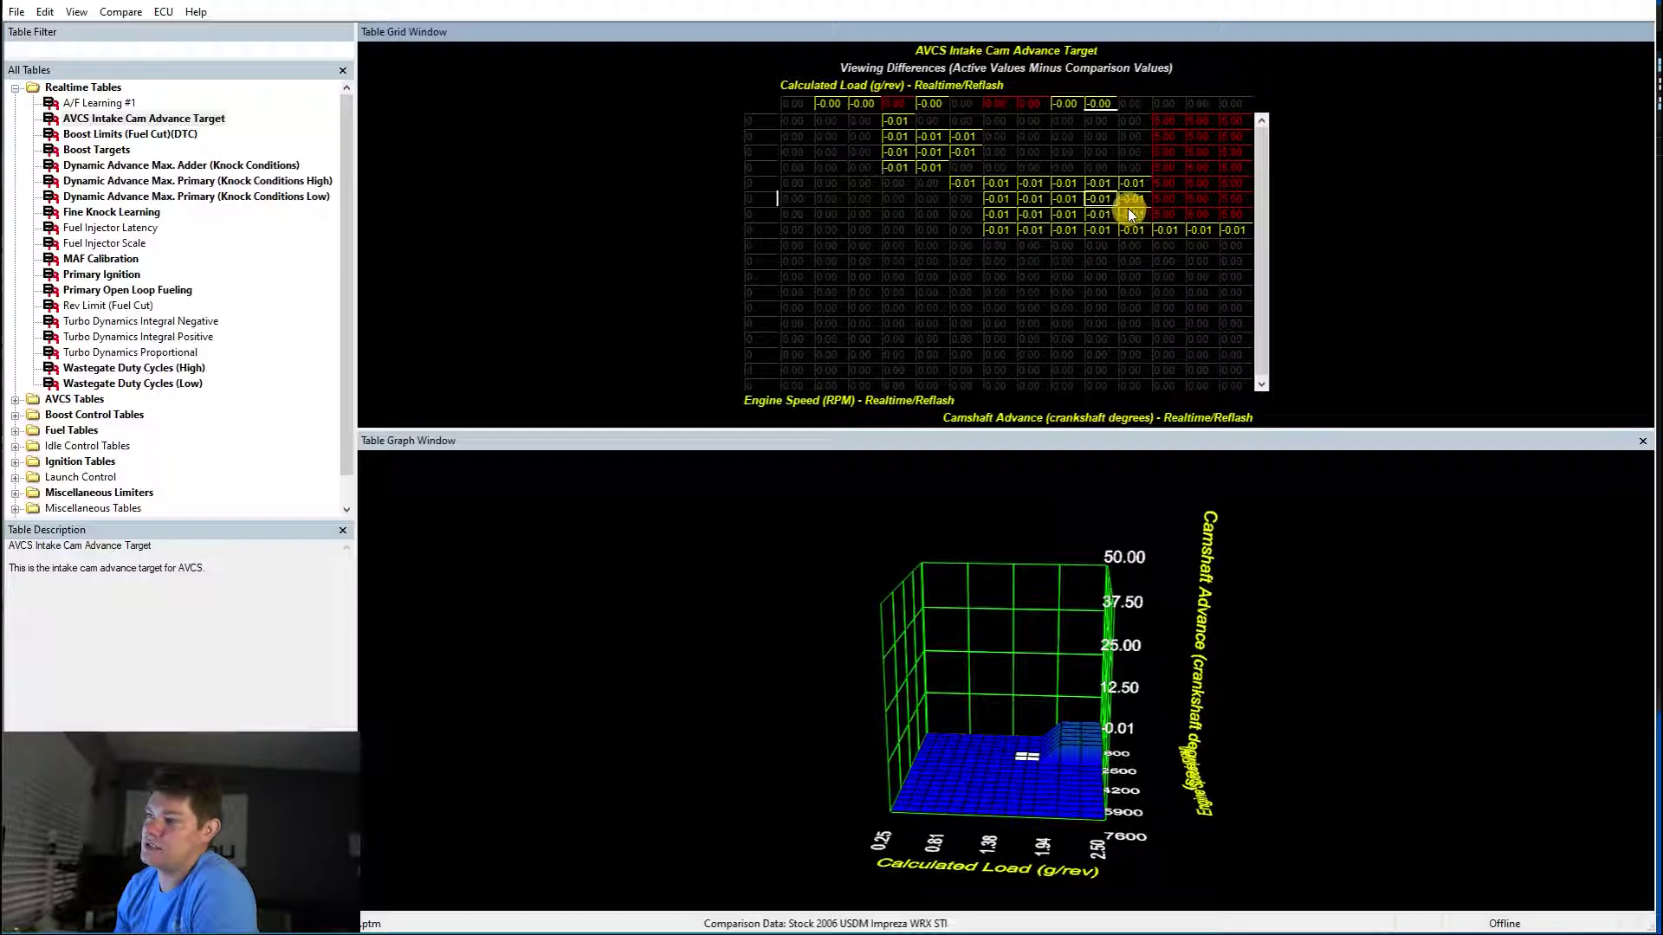
left_click_drag(1172, 187, 1170, 201)
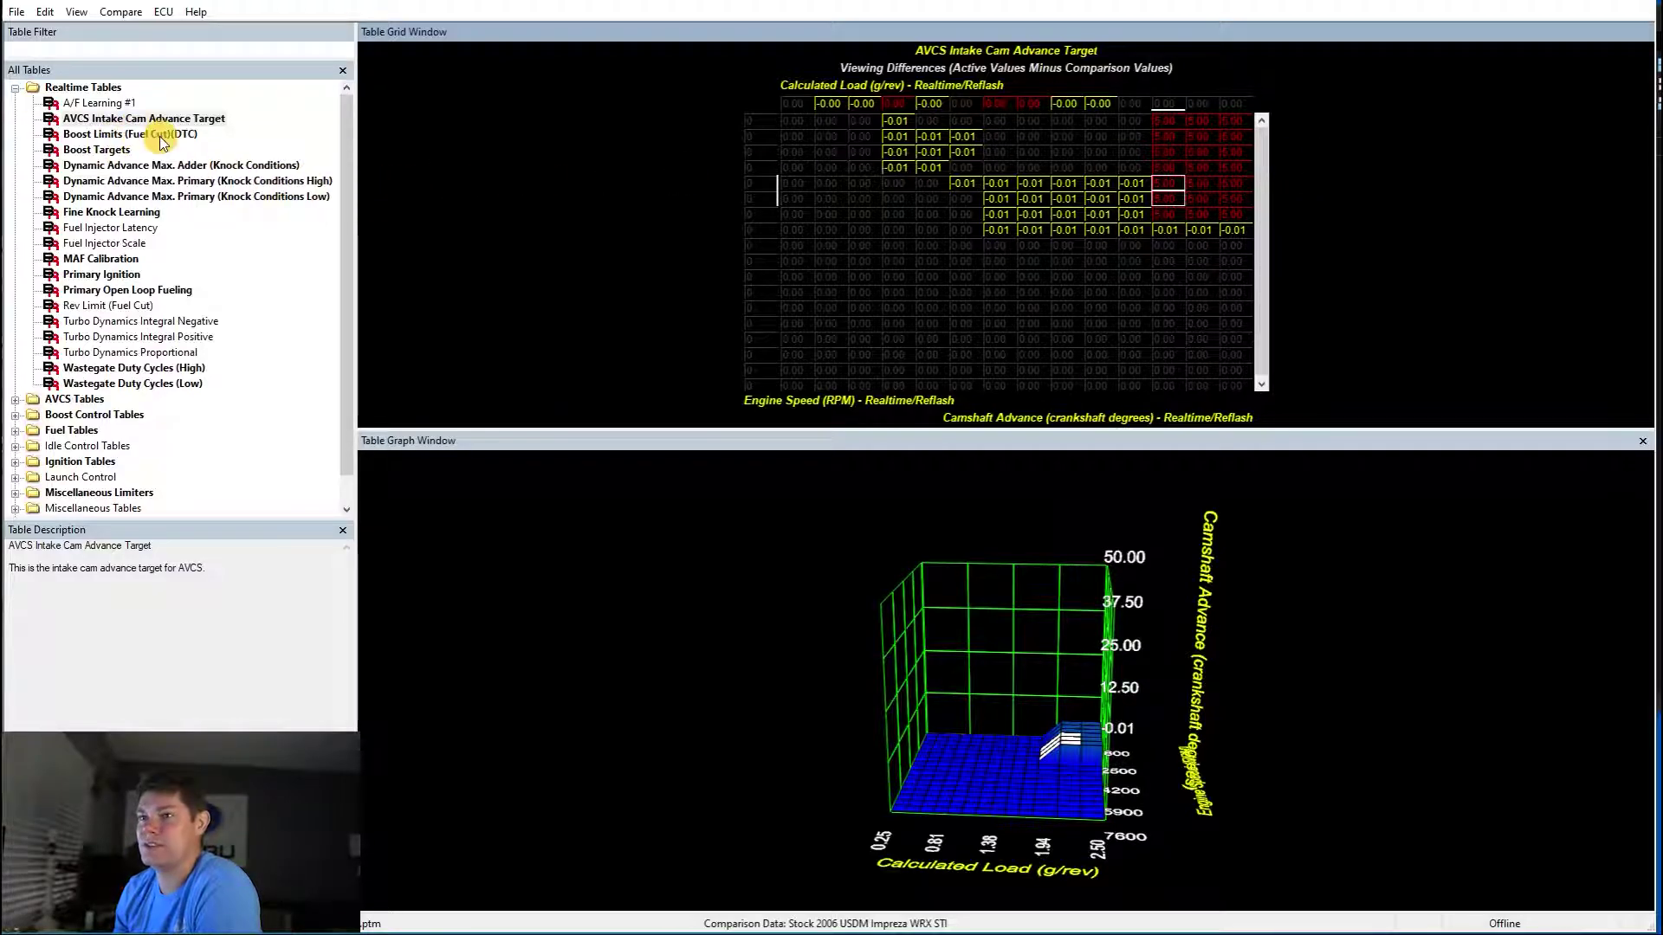
- Examine the differences from stock in the Boost Limits (Fuel Cut)(DTC) and Boost Targets tables
left_click(130, 134)
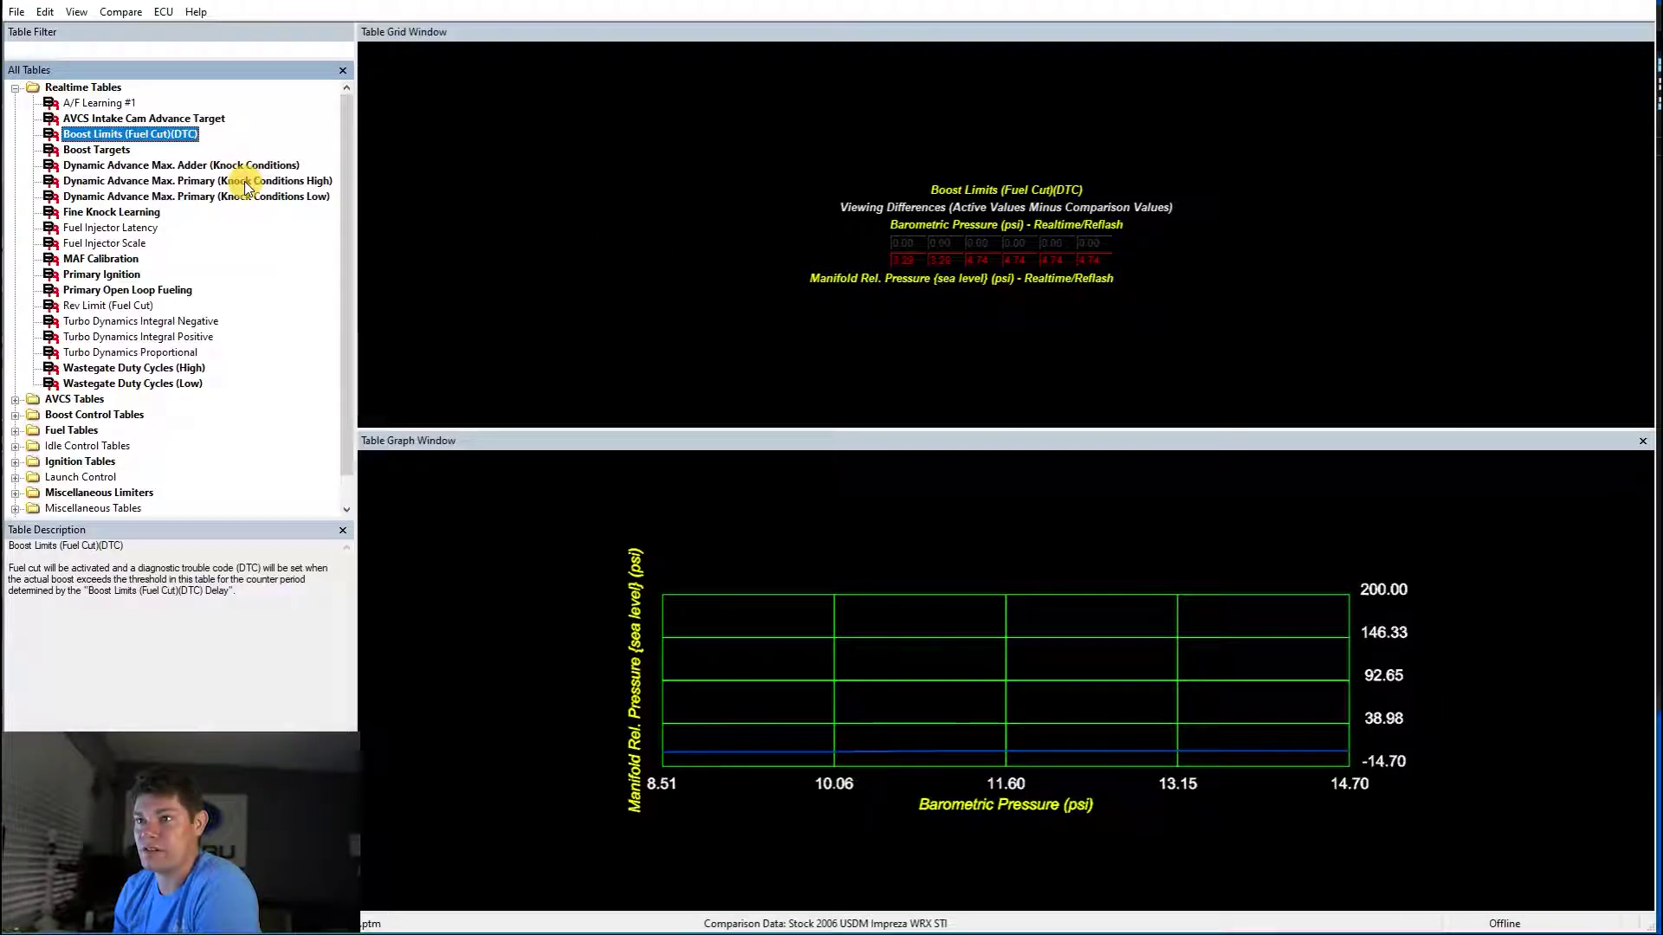
left_click(95, 150)
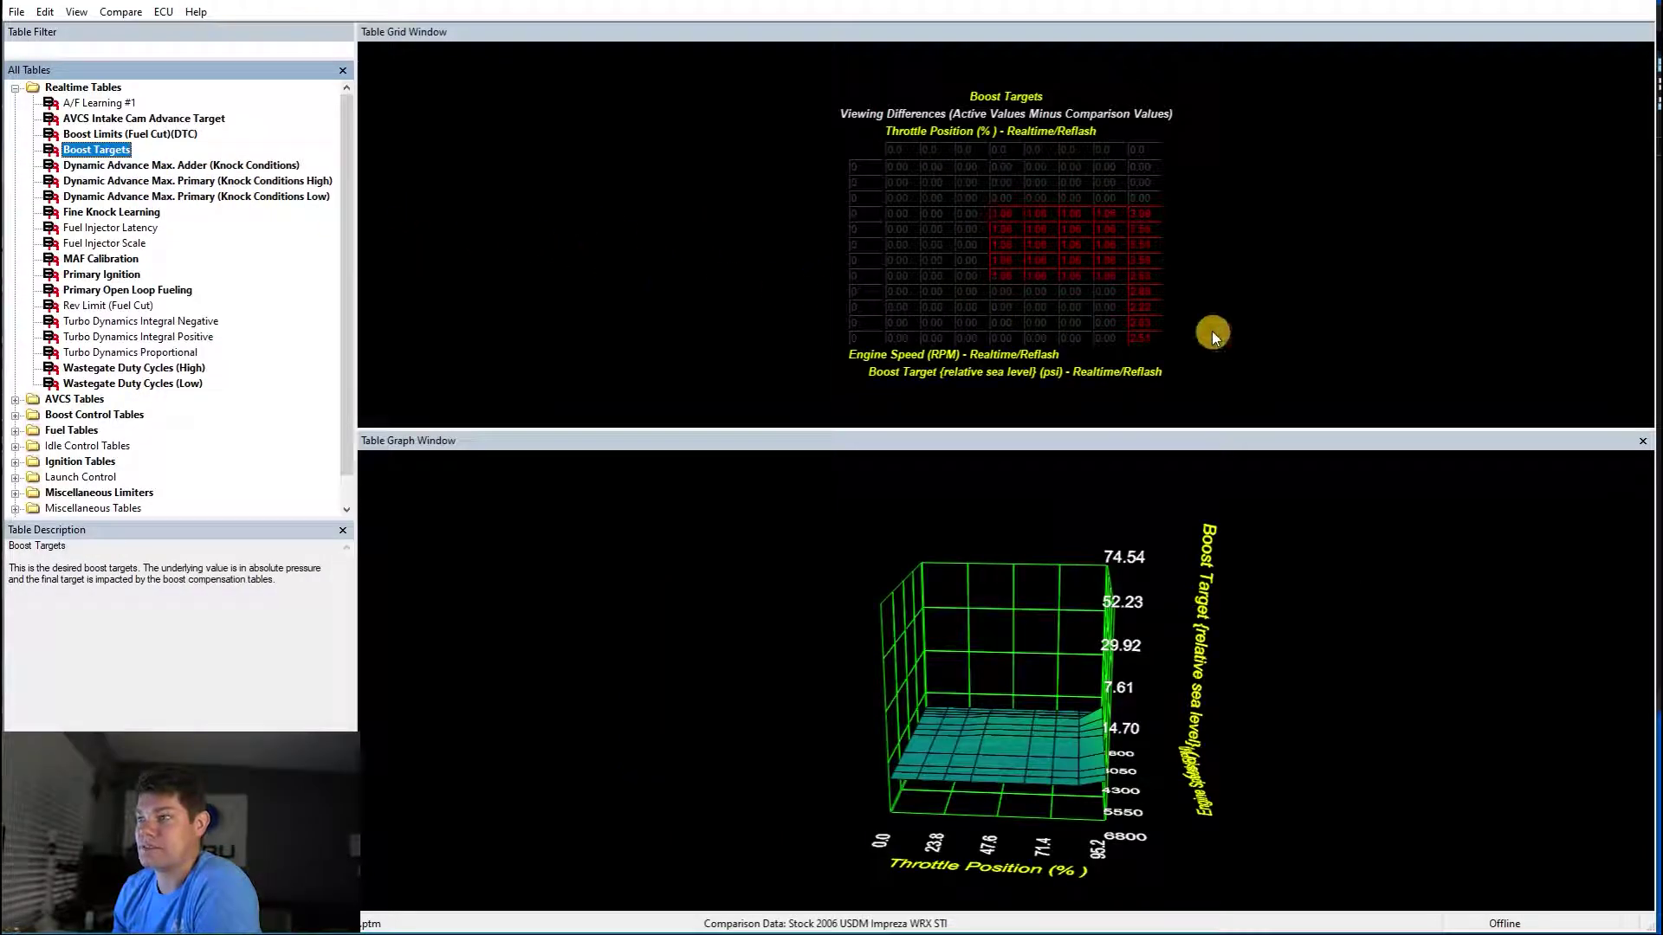
left_click(1150, 230)
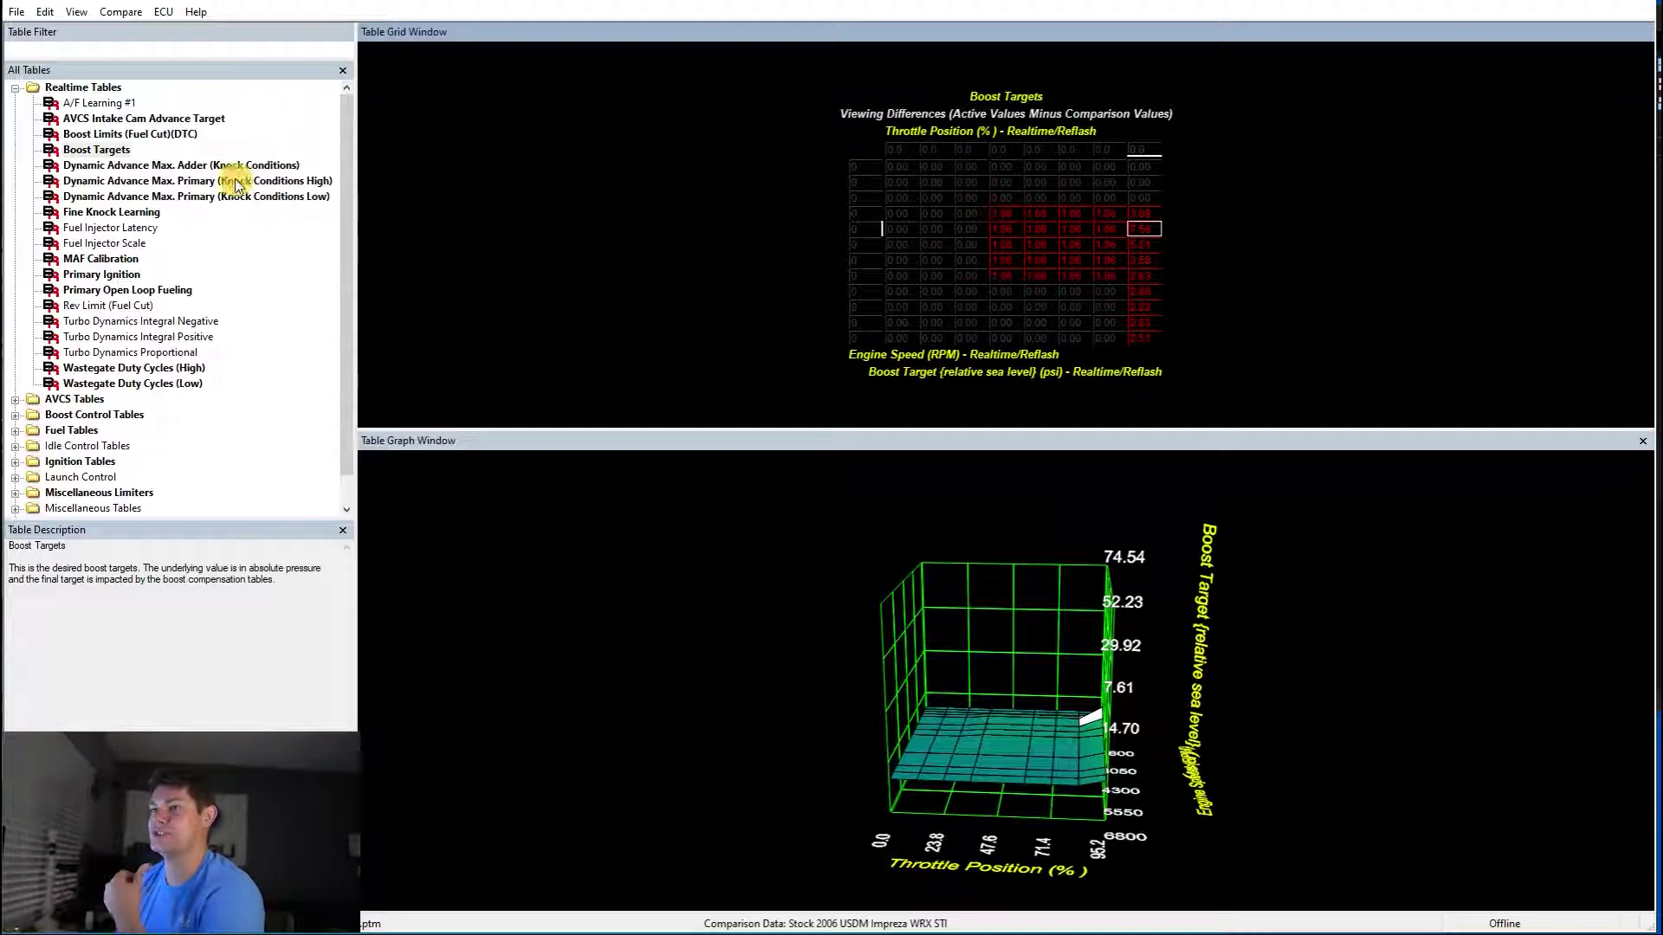
- Check the three Dynamic Advance Max. tables and the Fine Knock Learning table for differences from stock
left_click(137, 167)
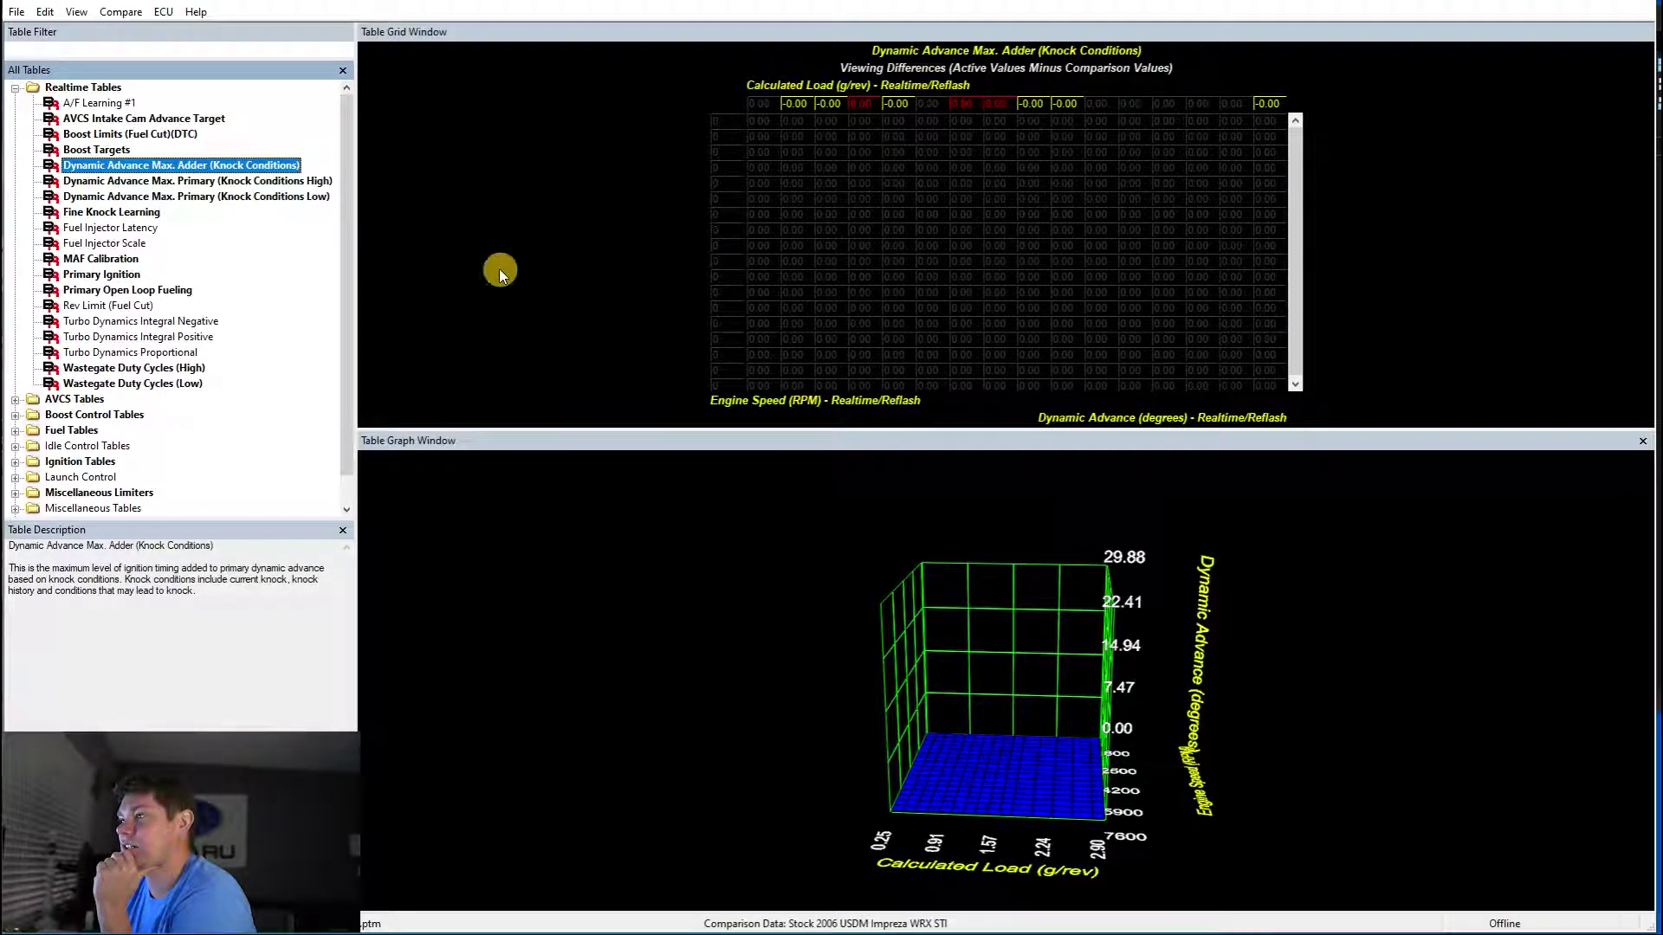
left_click(316, 183)
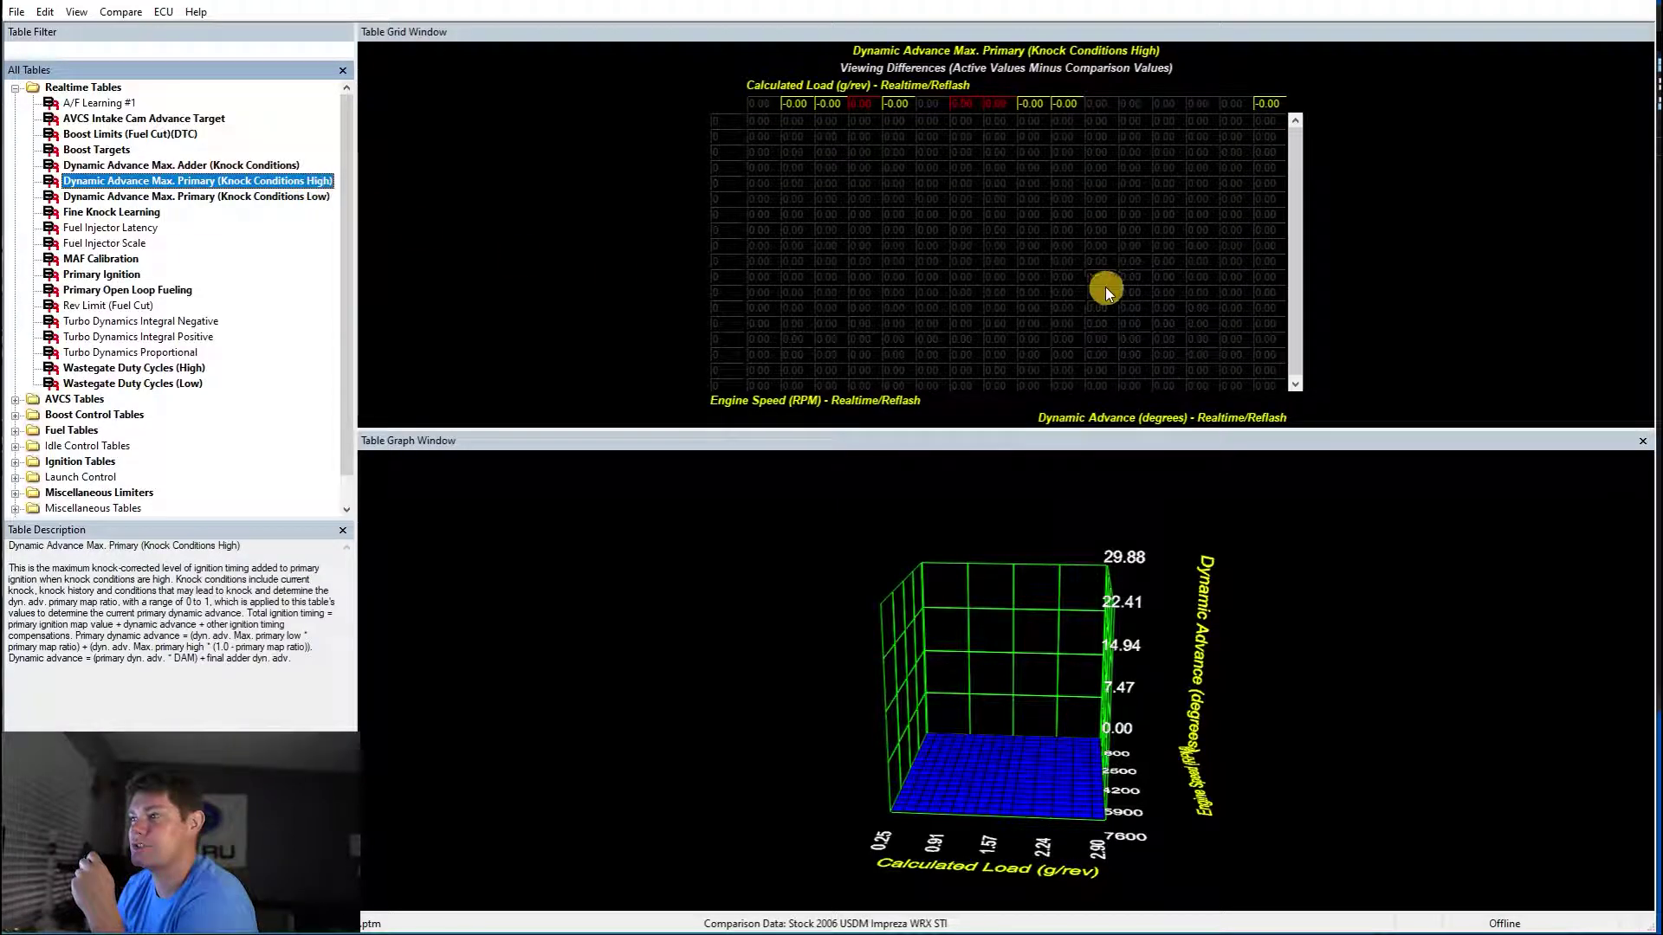
left_click(327, 200)
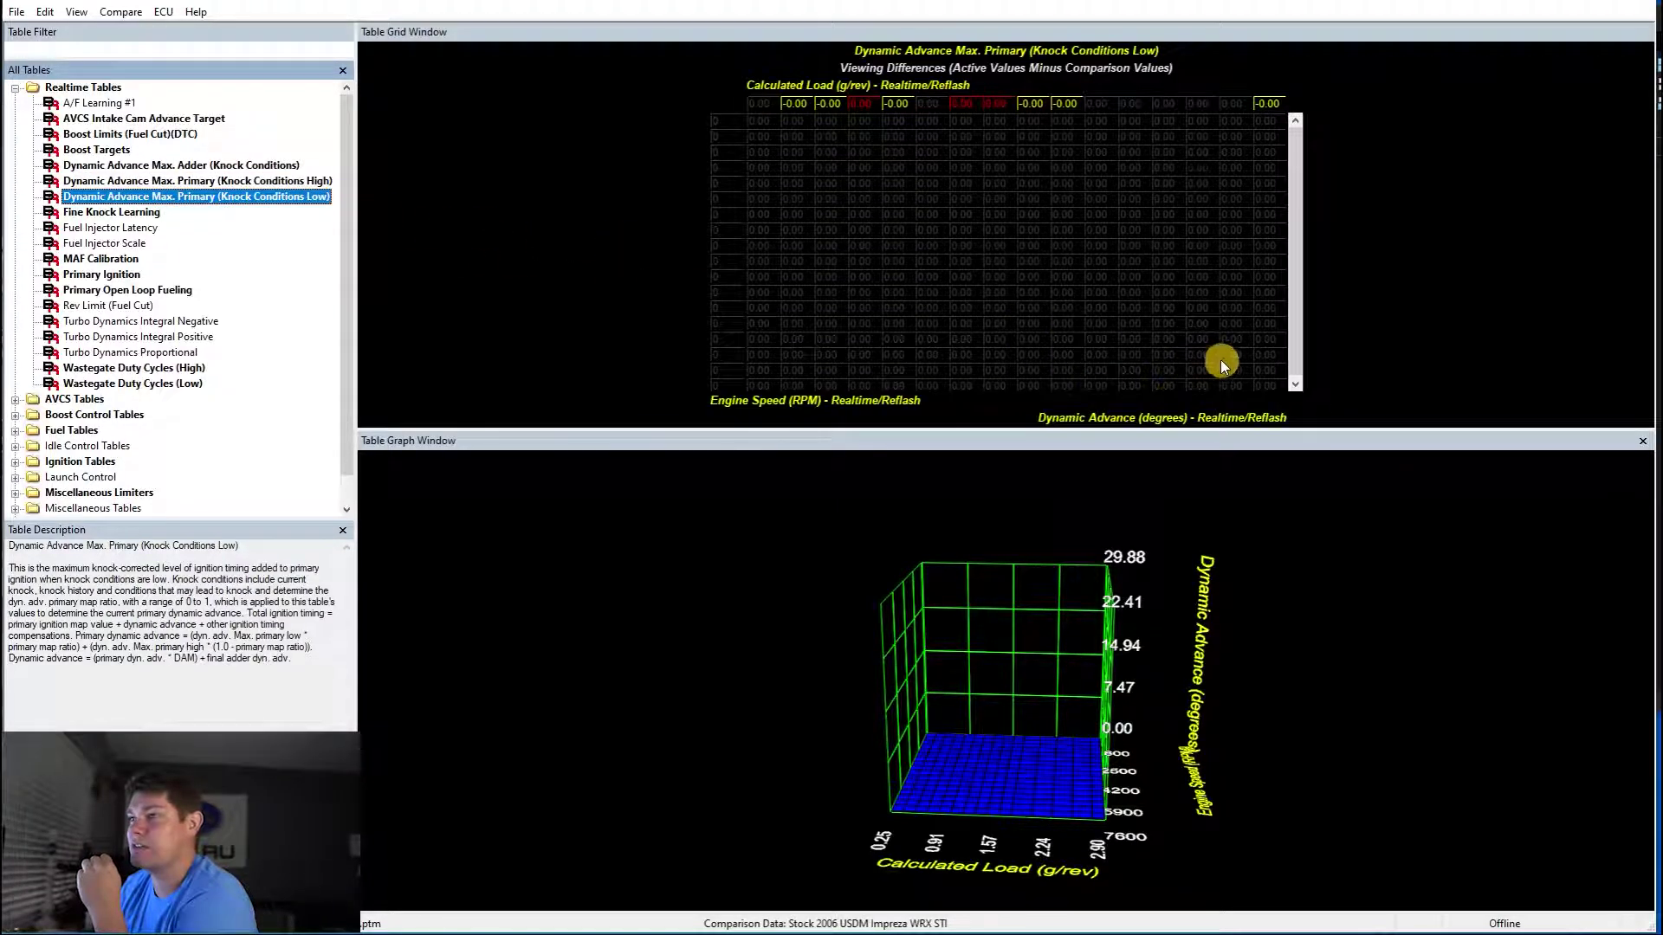
left_click(145, 213)
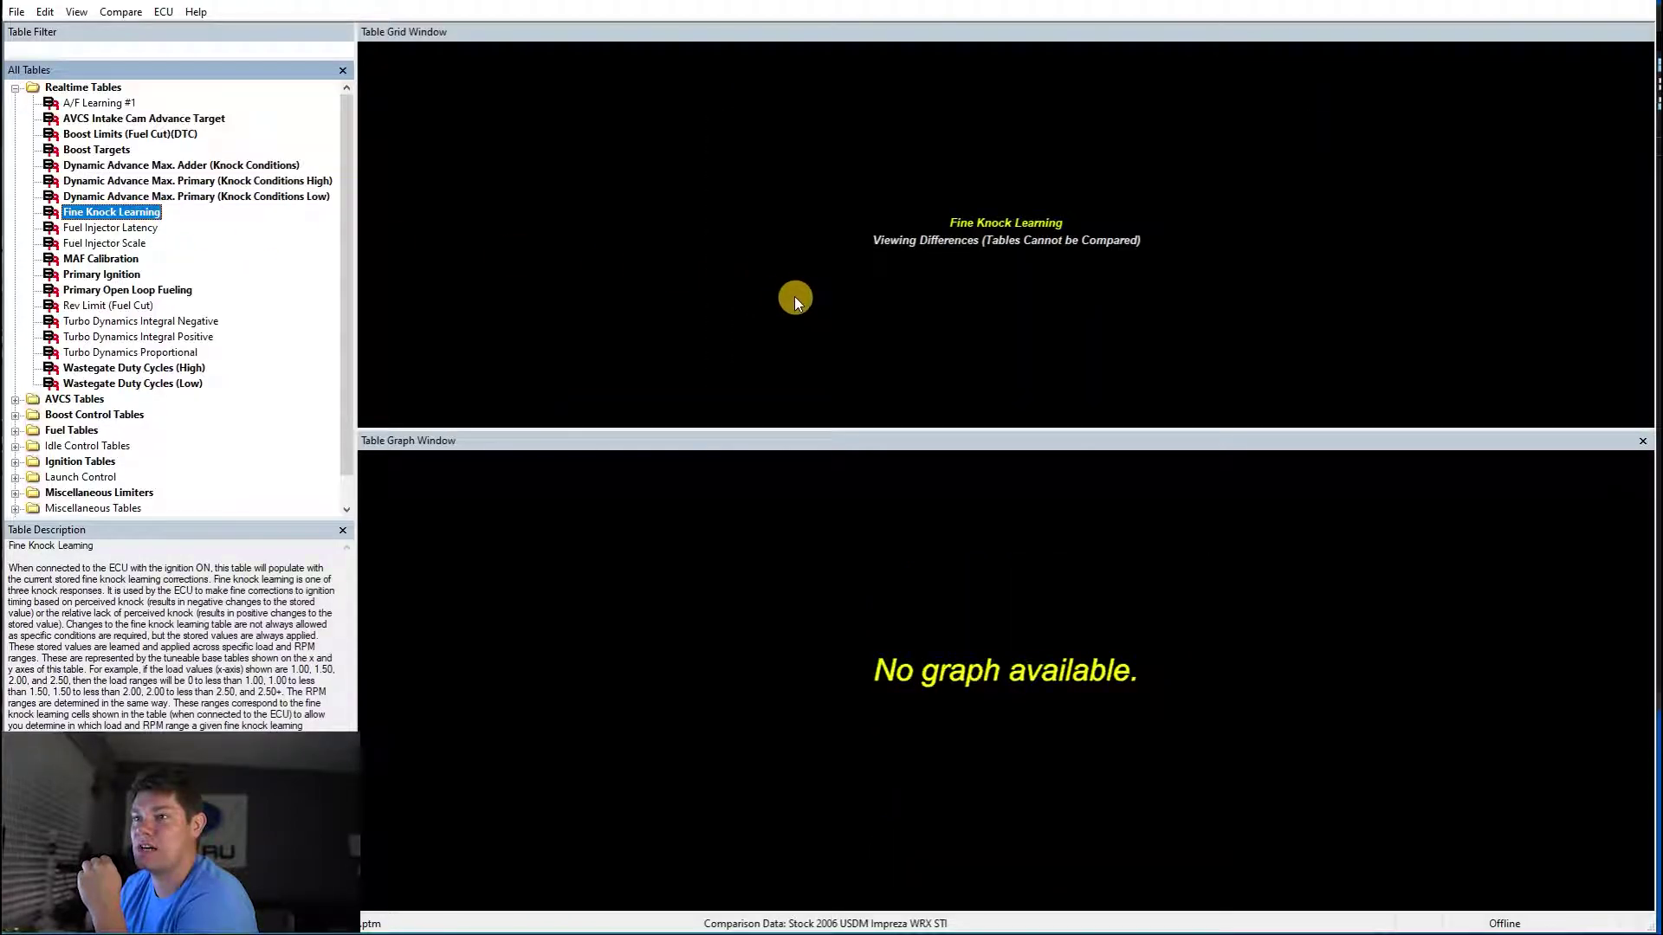
- Examine the differences from stock in MAF Calibration, Primary Ignition, Primary Open Loop Fueling and Wastegate Duty Cycles (High)
left_click(101, 258)
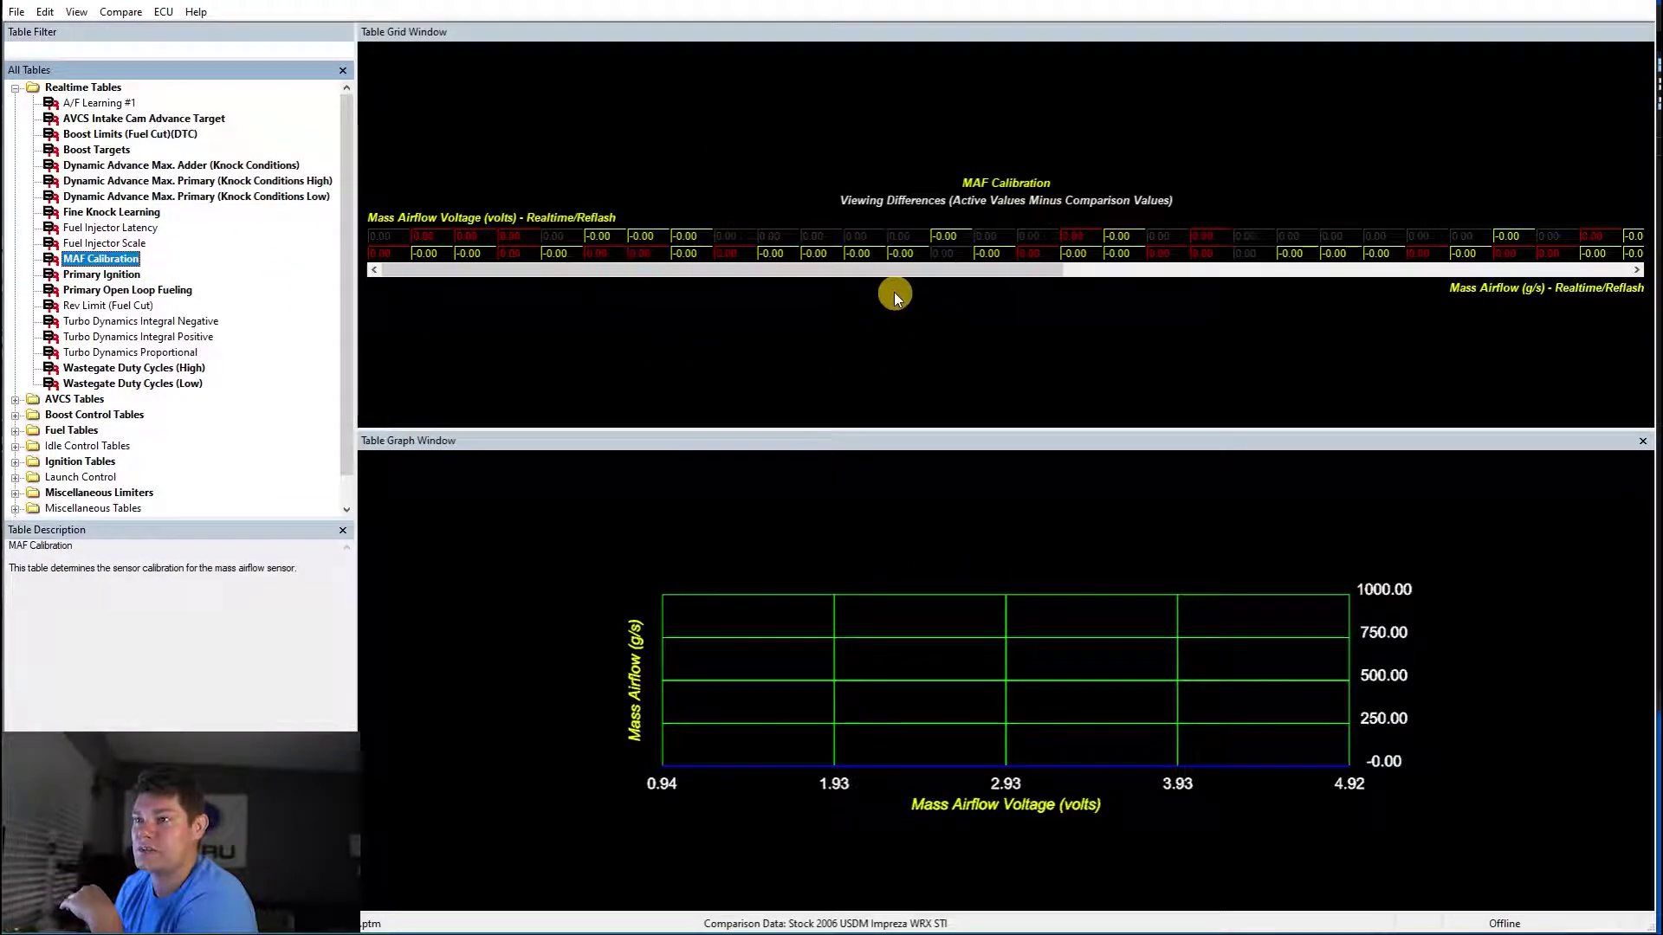
left_click_drag(918, 275, 632, 317)
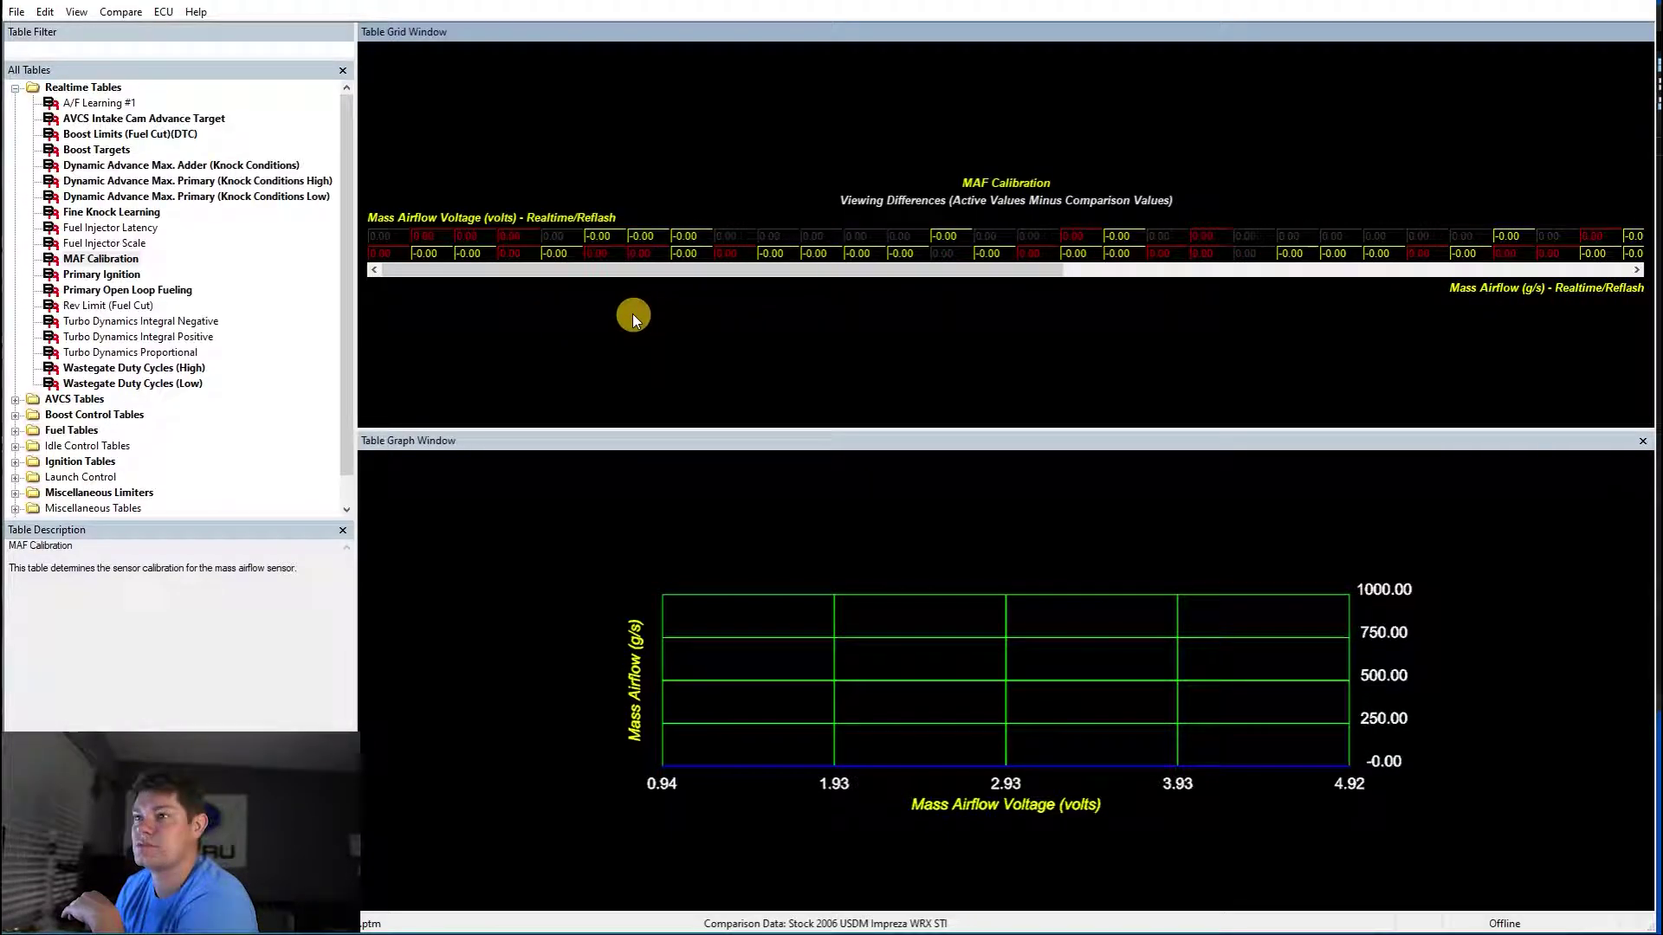
left_click(113, 274)
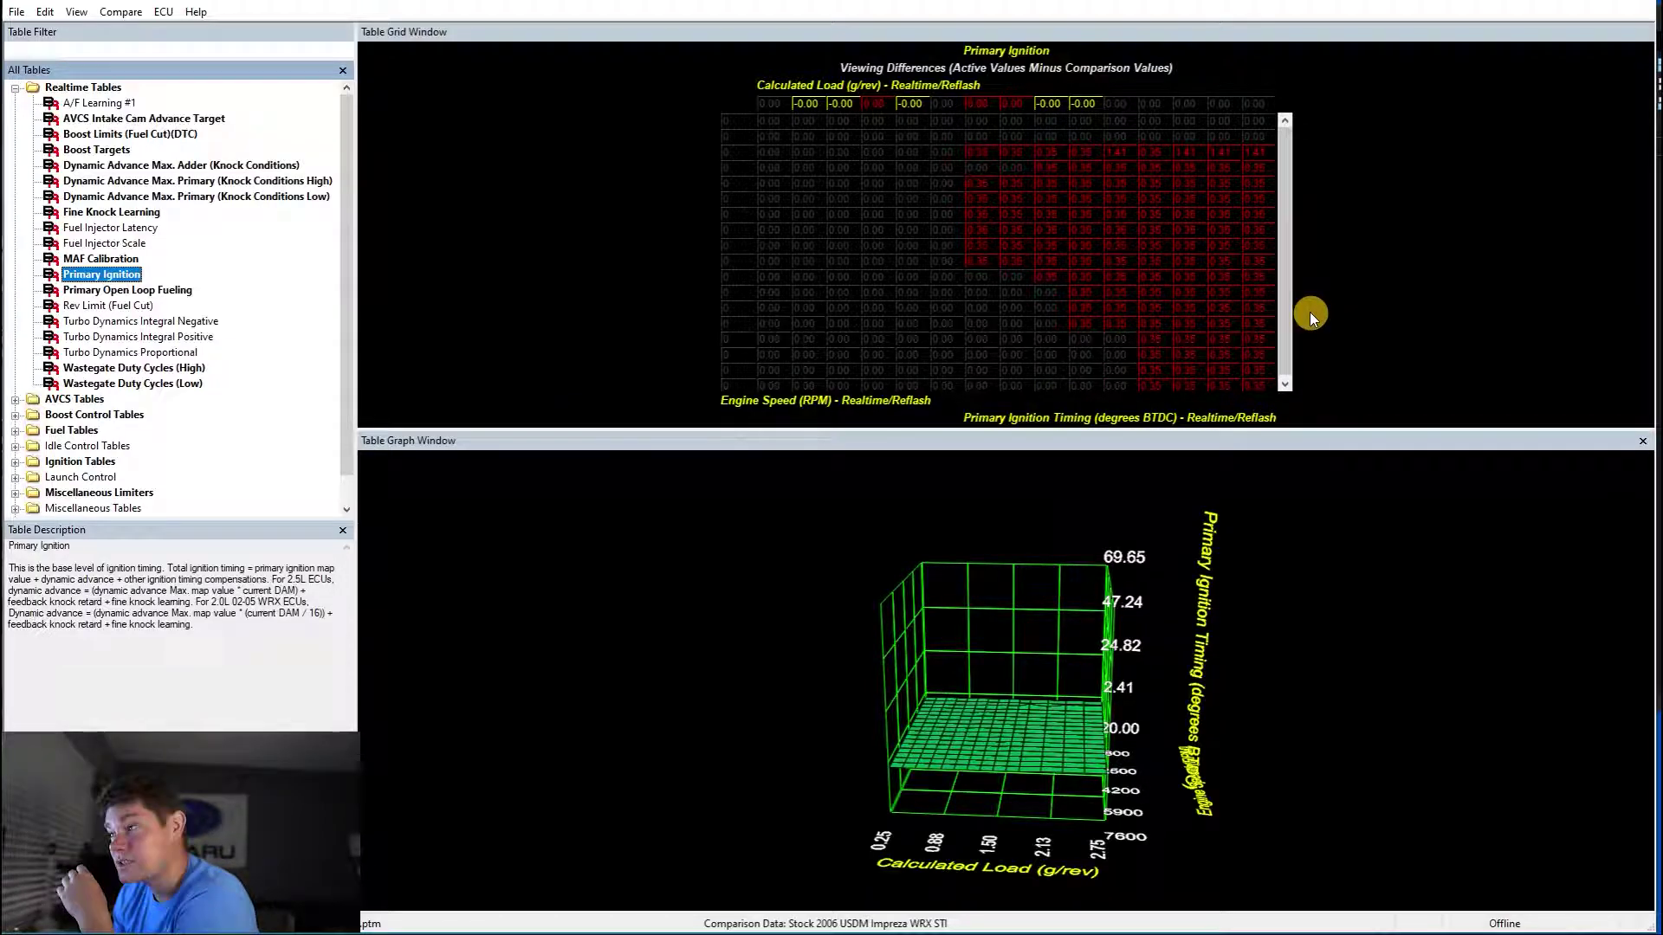
left_click(148, 289)
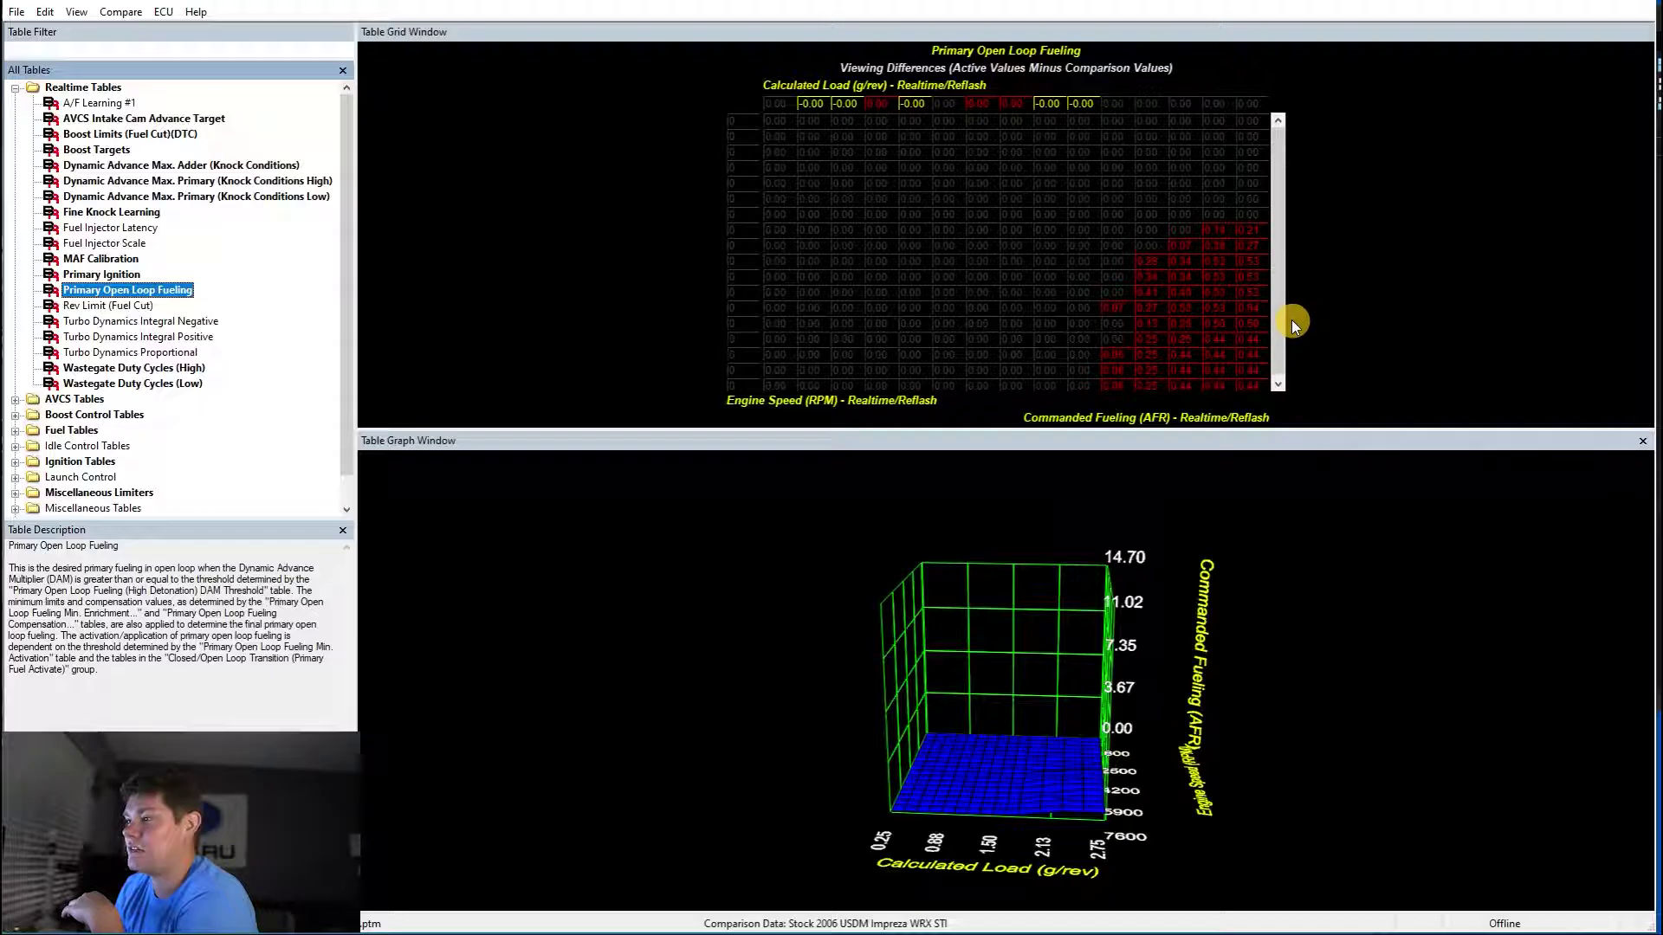
left_click(184, 368)
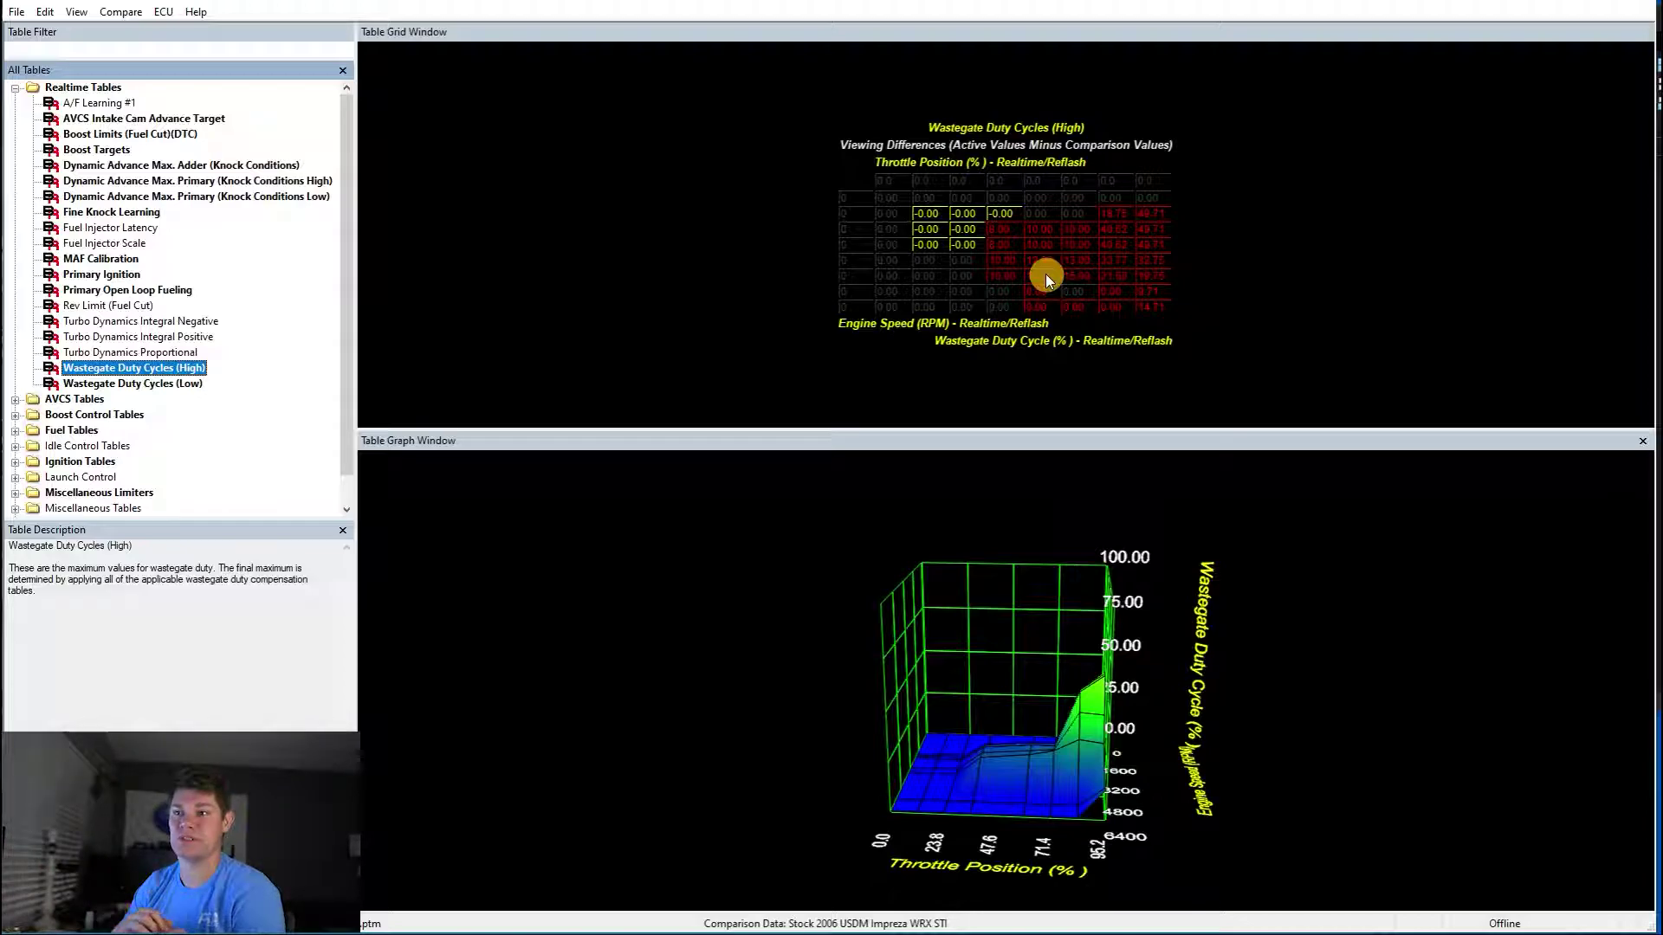
- Unload the stock map comparison
left_click(164, 12)
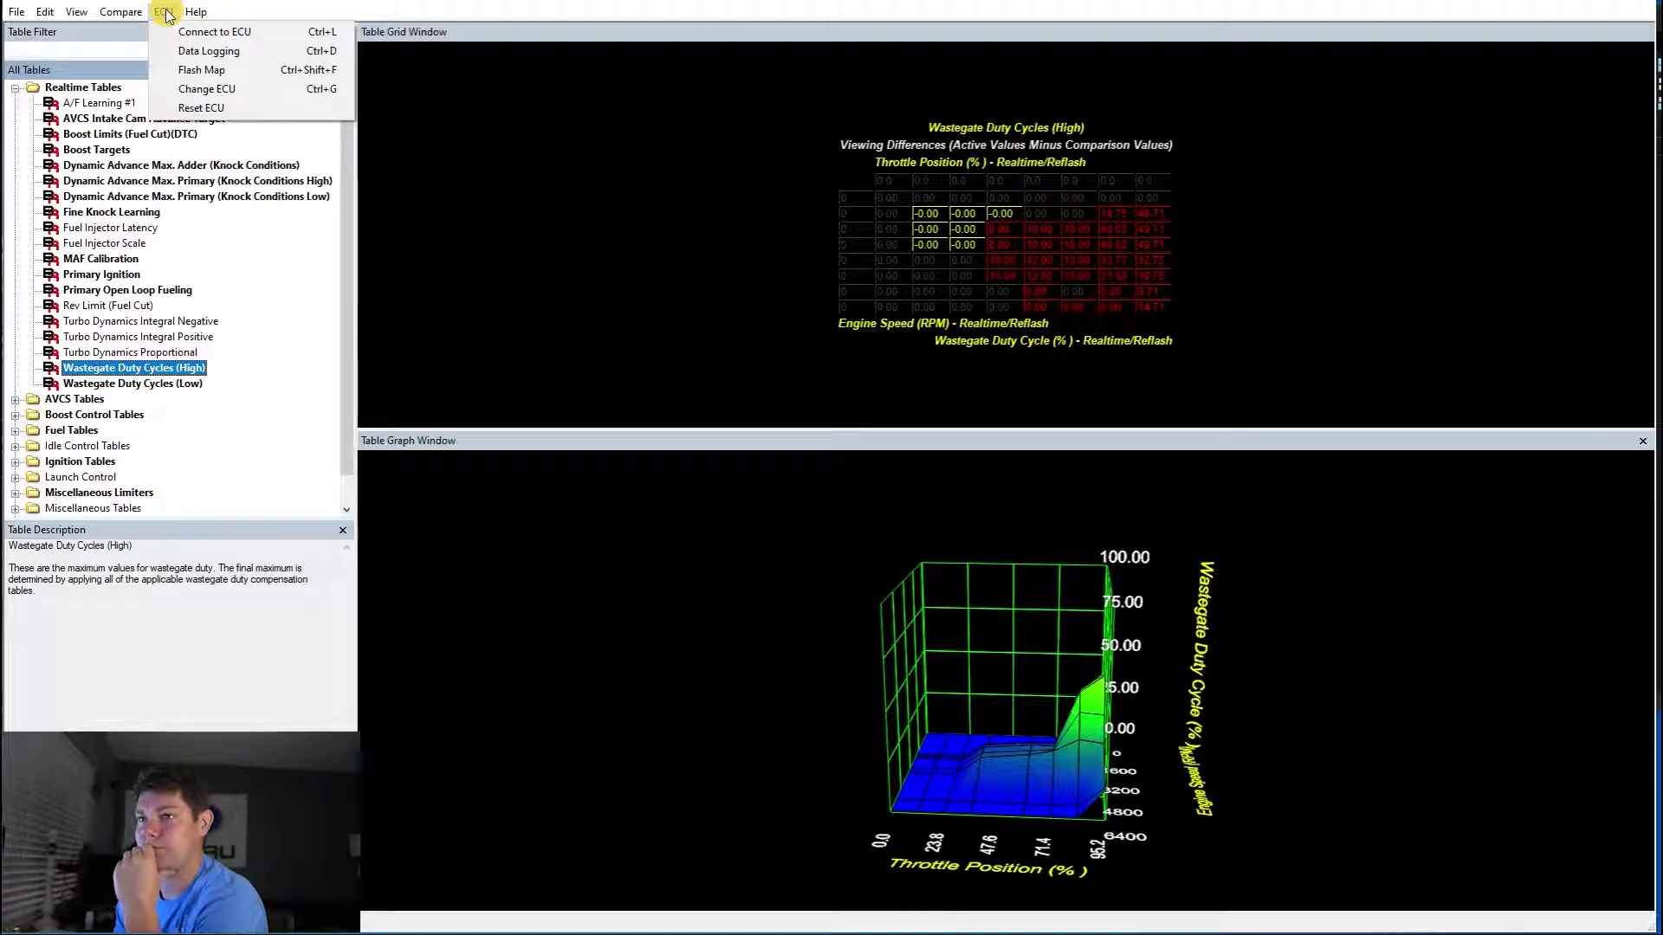
mouse_move(111, 11)
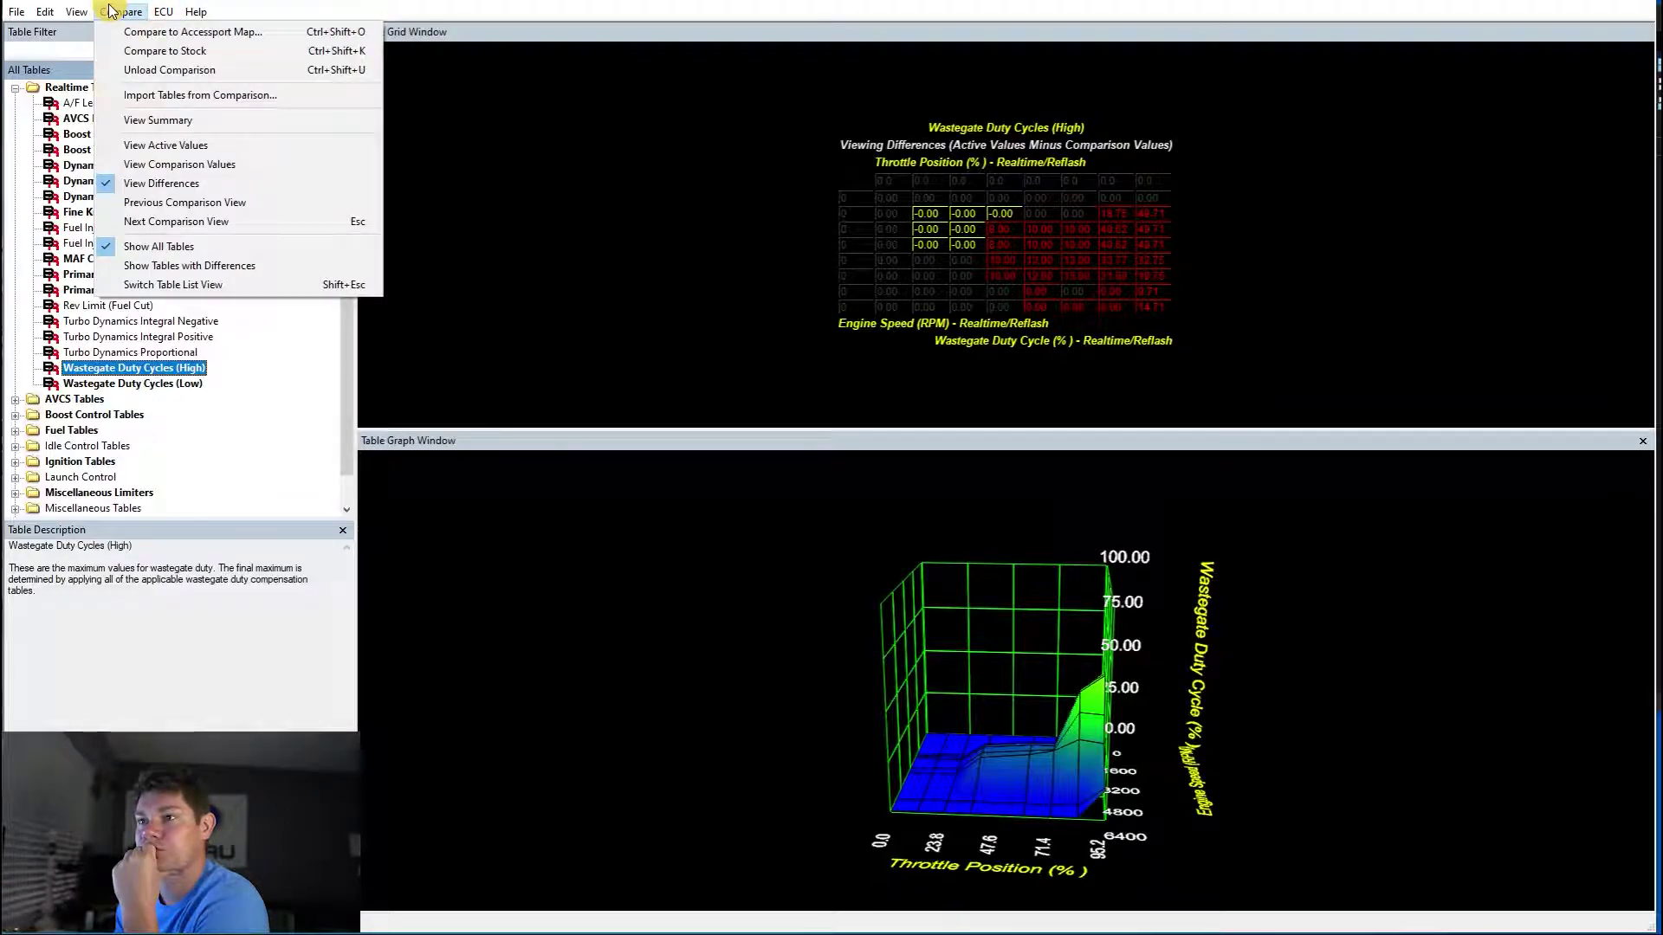
left_click(227, 71)
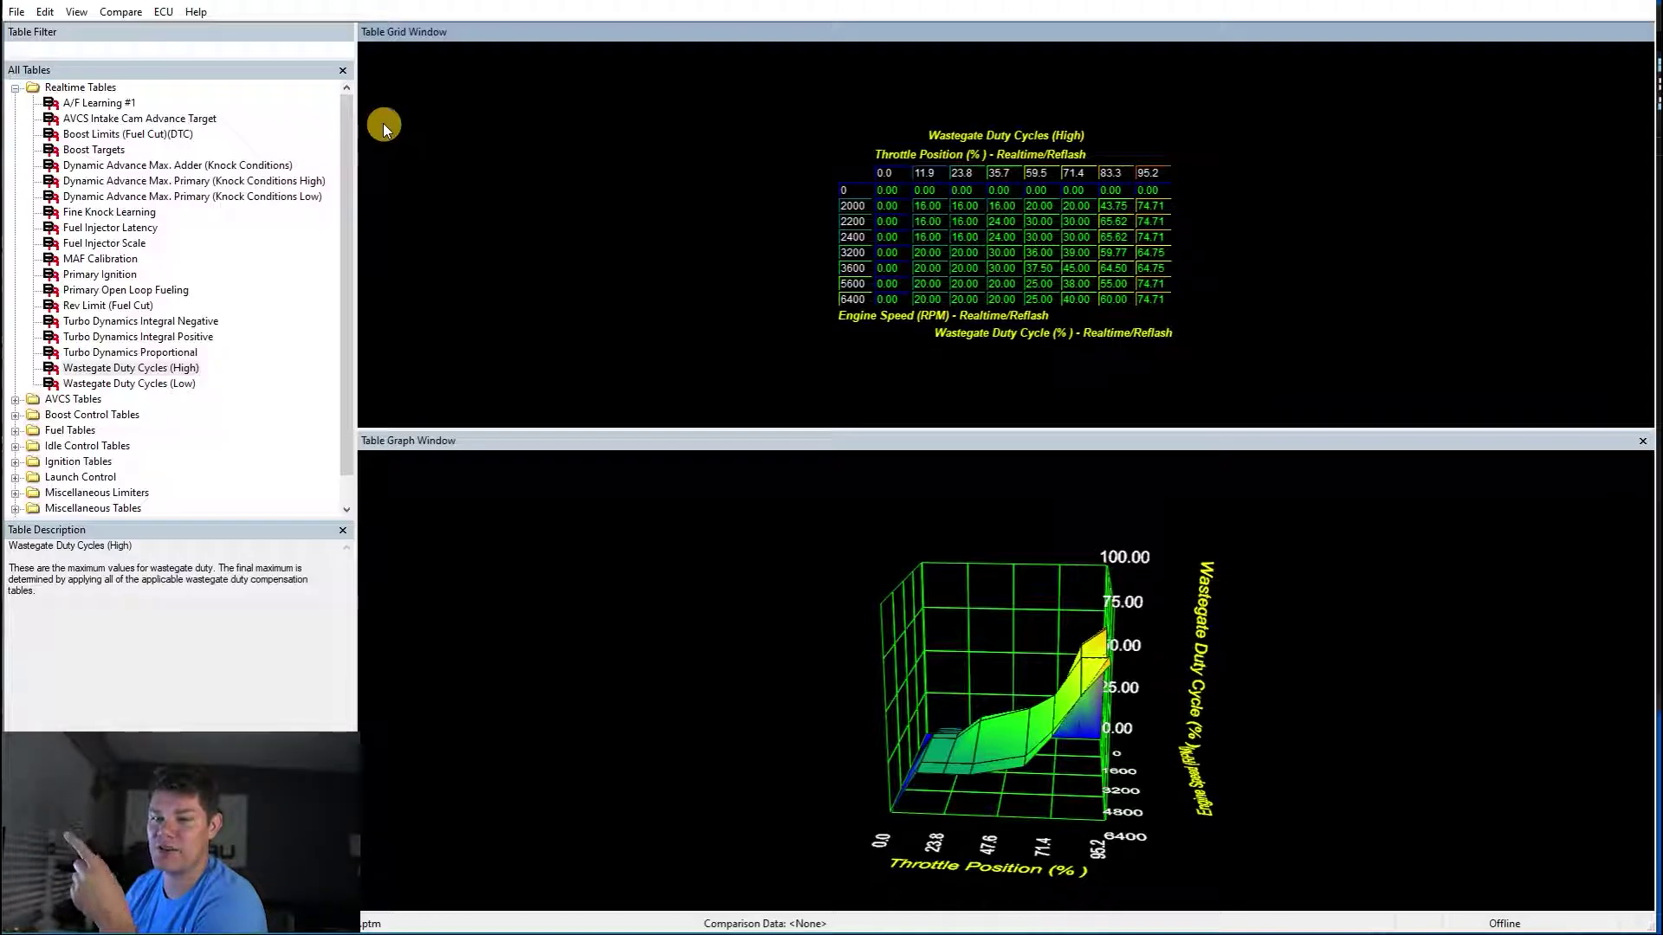
left_click(196, 12)
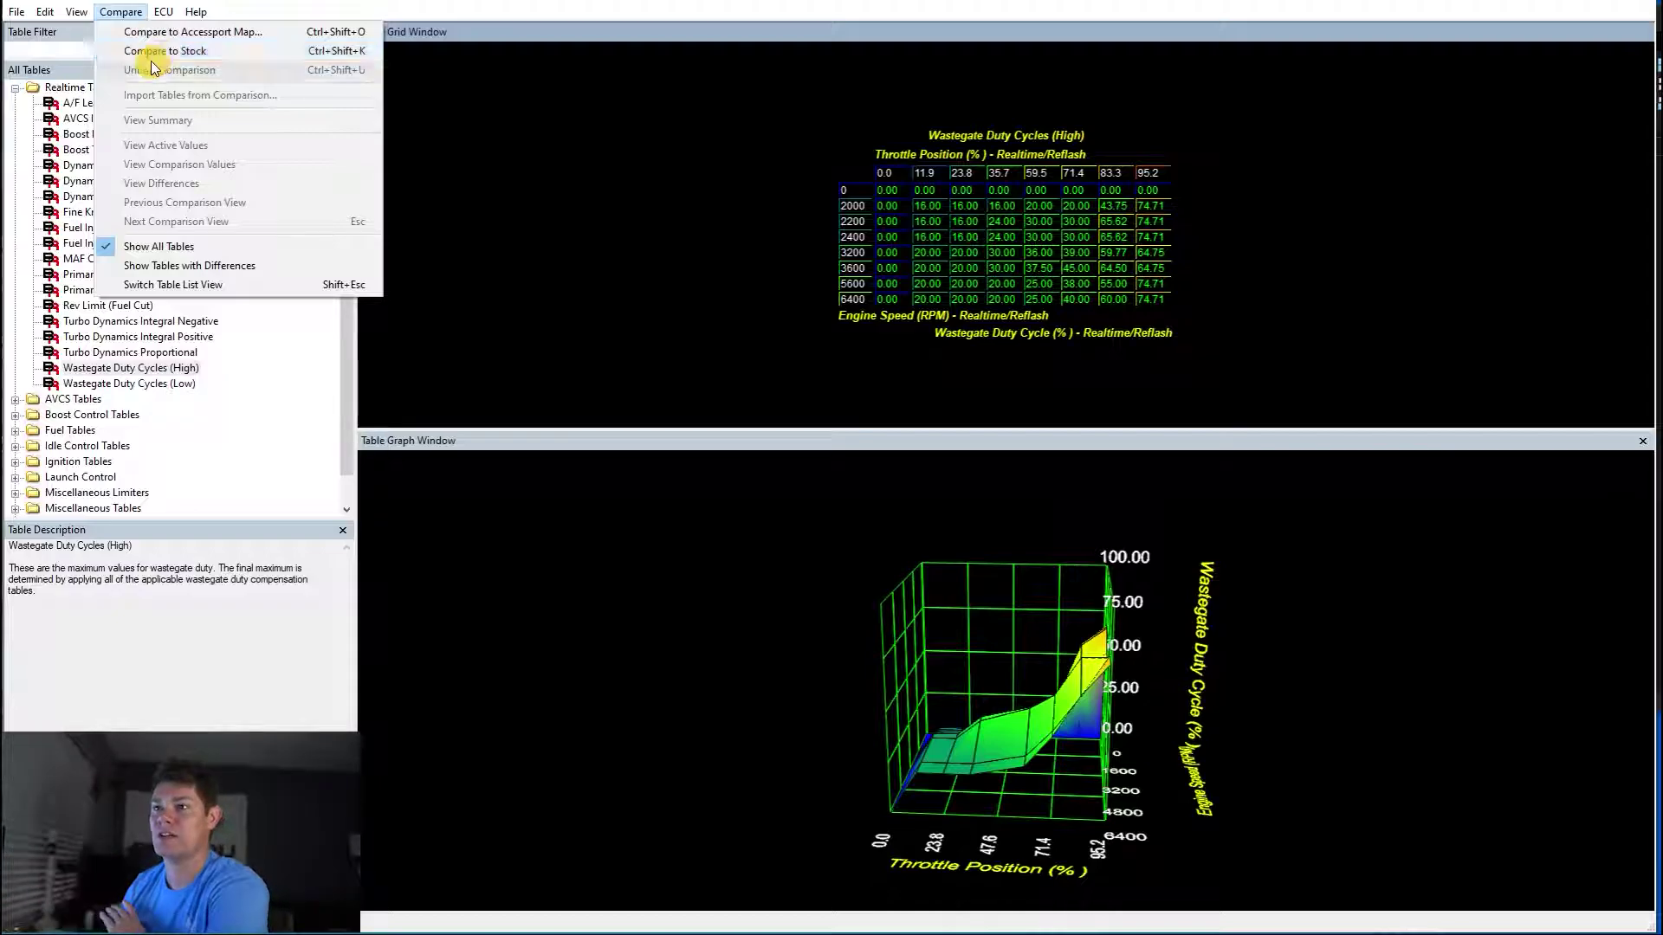
left_click(559, 208)
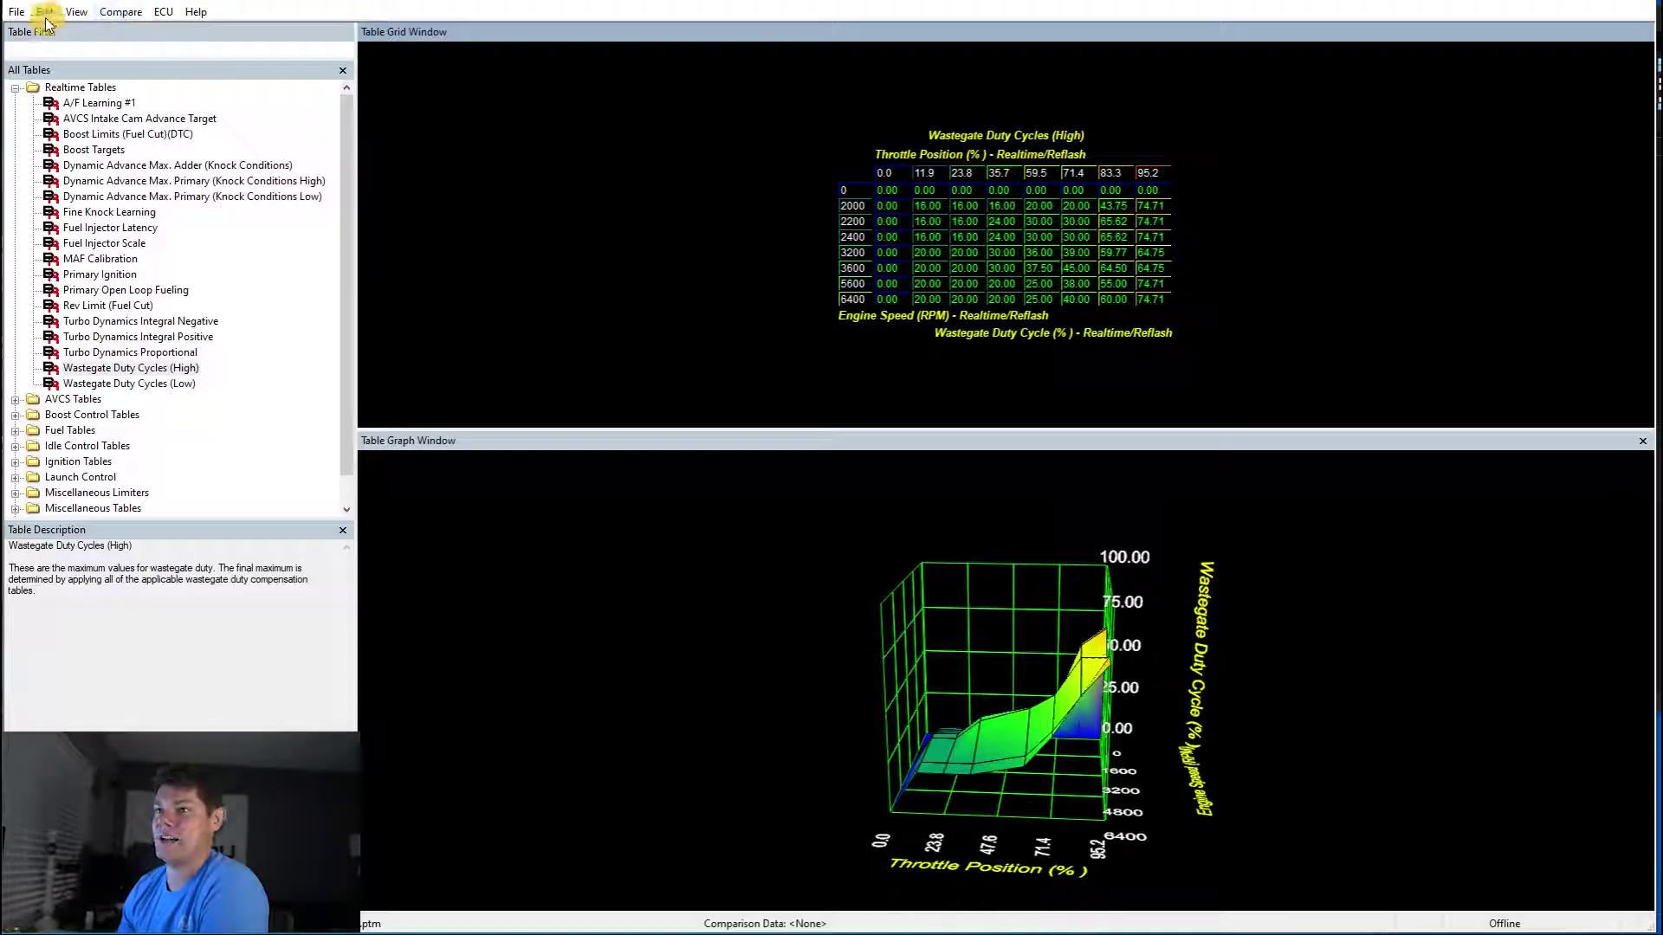
- Open the saved map Stage2 93 v1.3.ptm from the Old folder
left_click(17, 12)
left_click(77, 51)
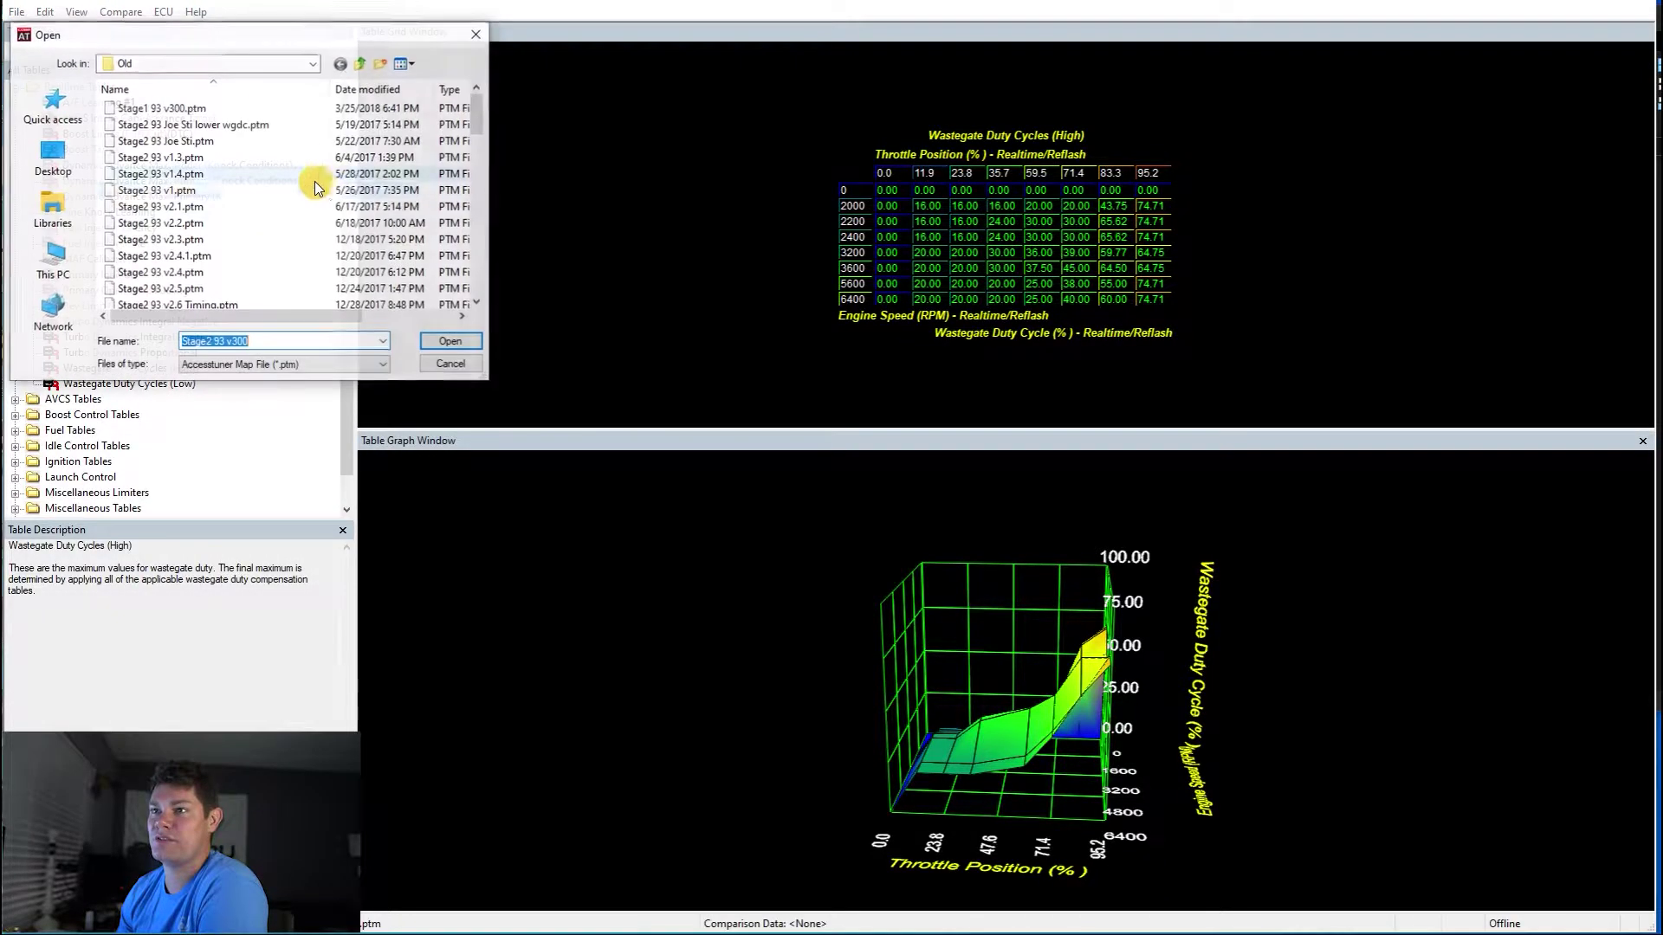
scroll(285, 174, "down", 1)
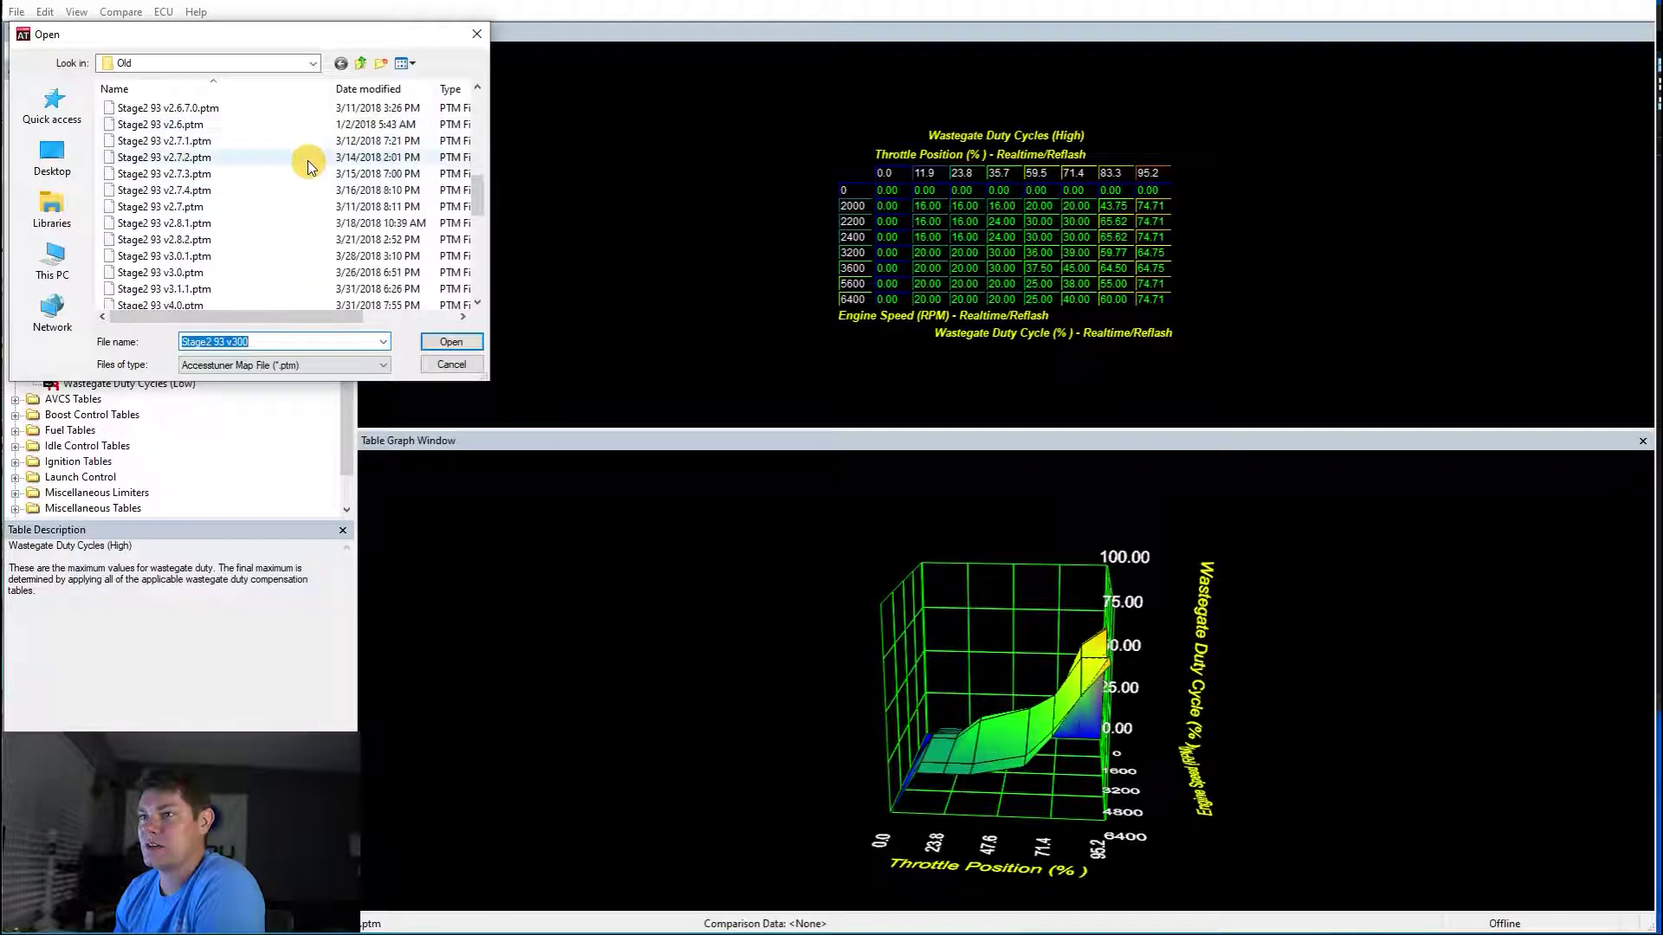
scroll(290, 207, "up", 1)
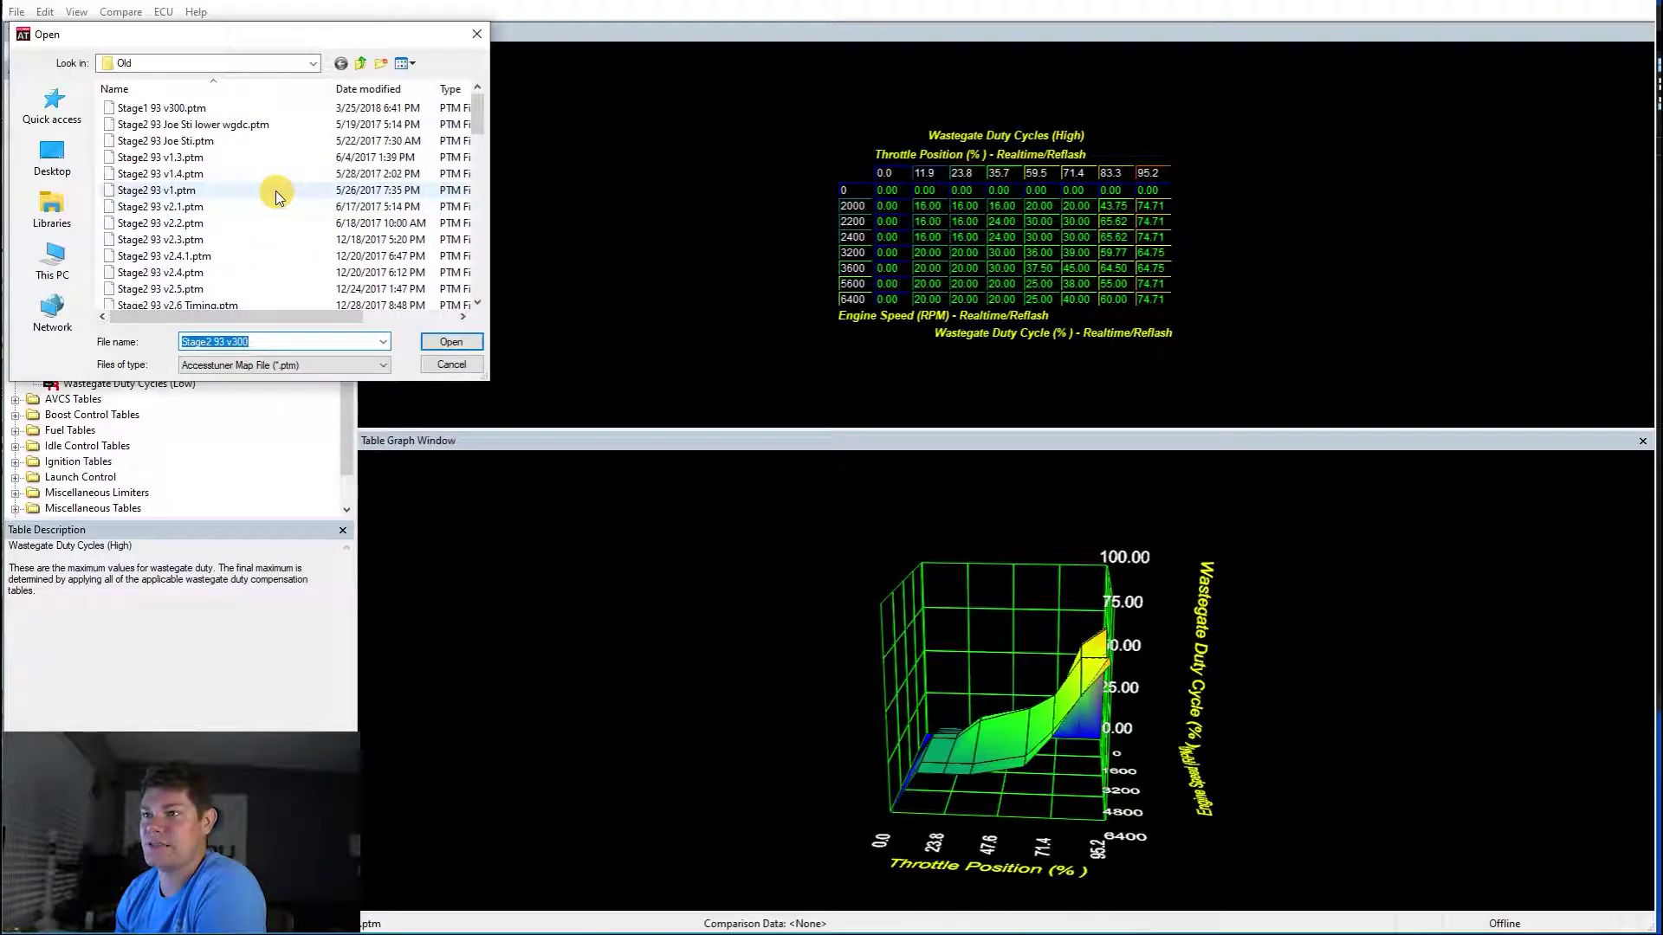
scroll(286, 174, "down", 15)
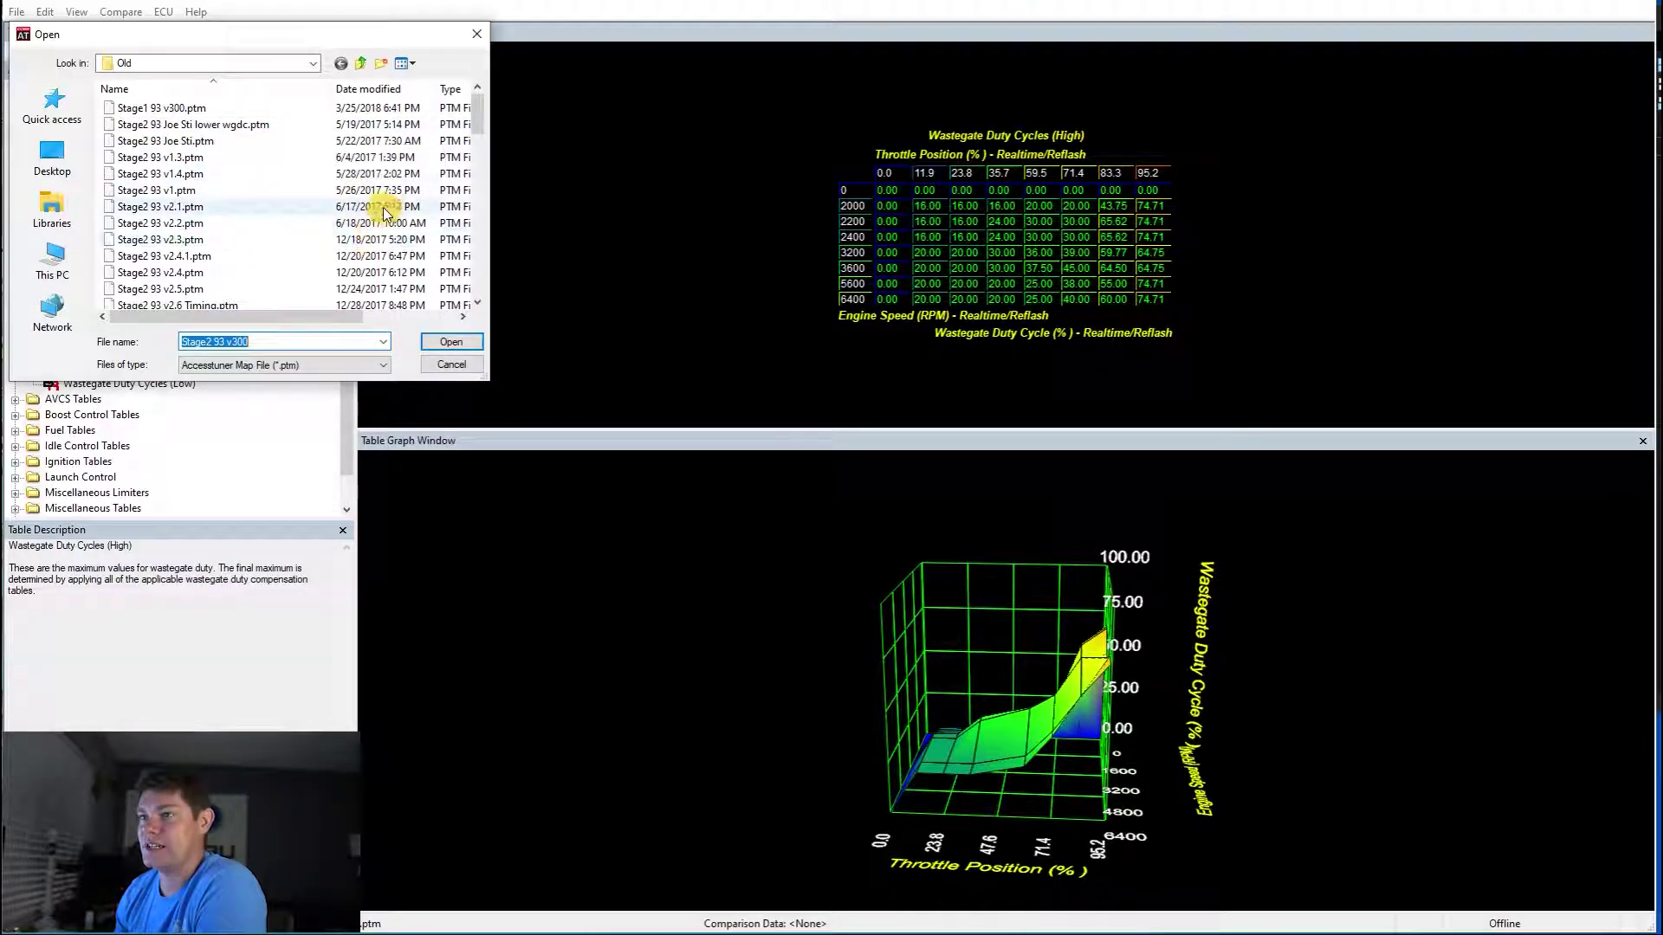
scroll(333, 234, "up", 15)
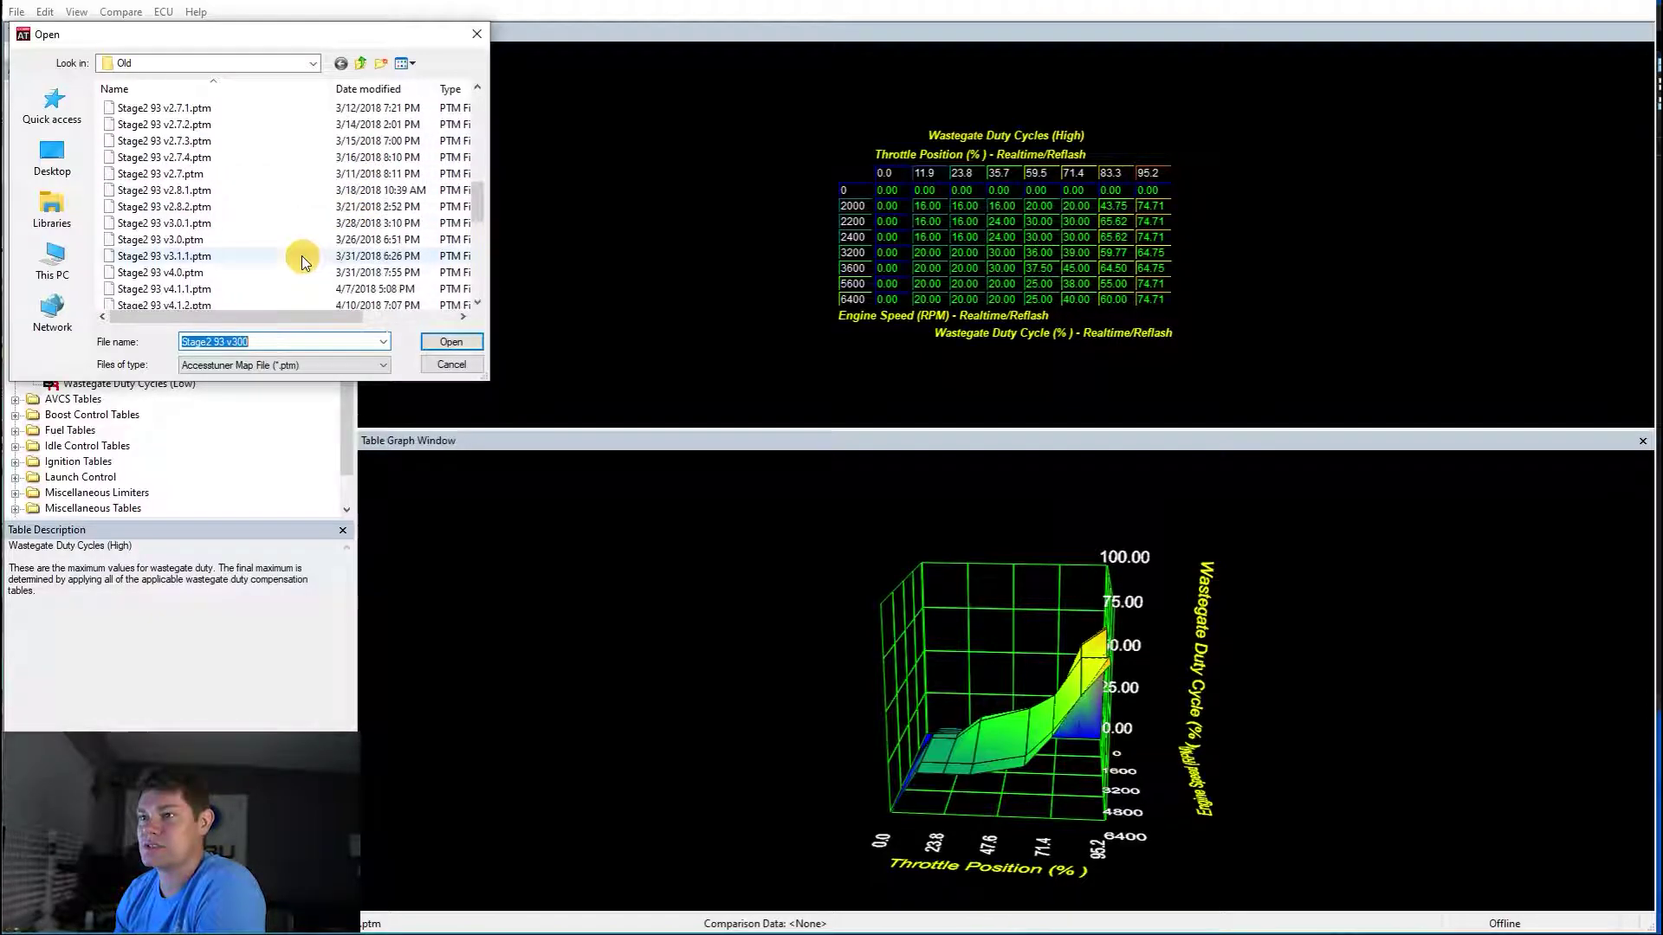
left_click(258, 156)
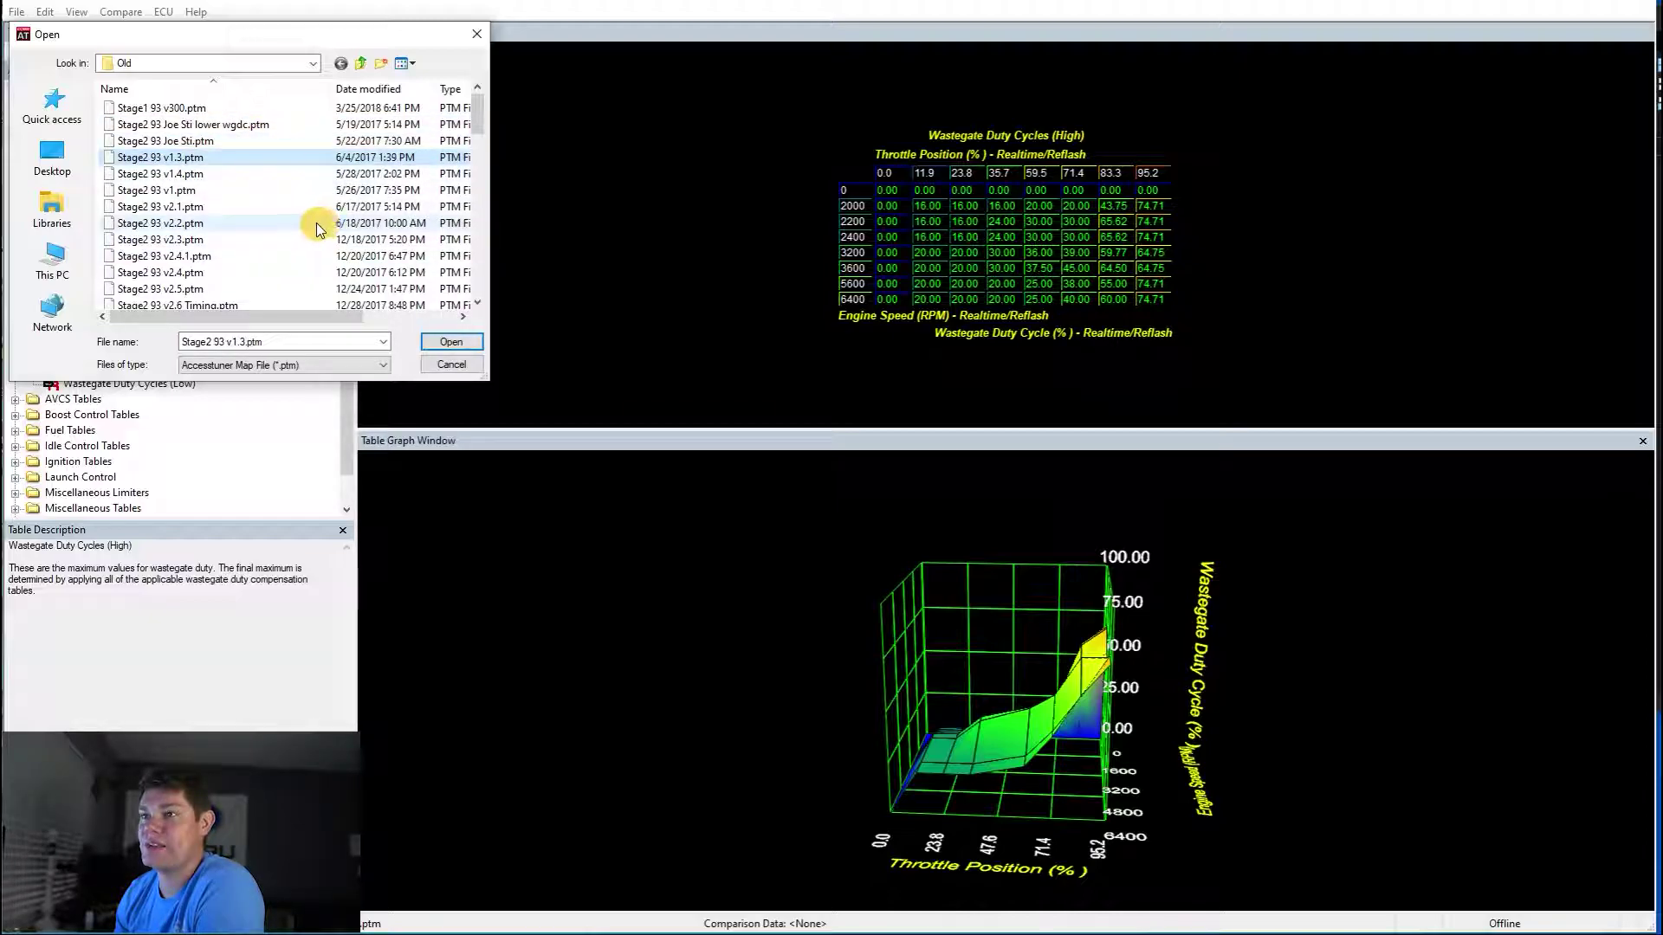
left_click(451, 342)
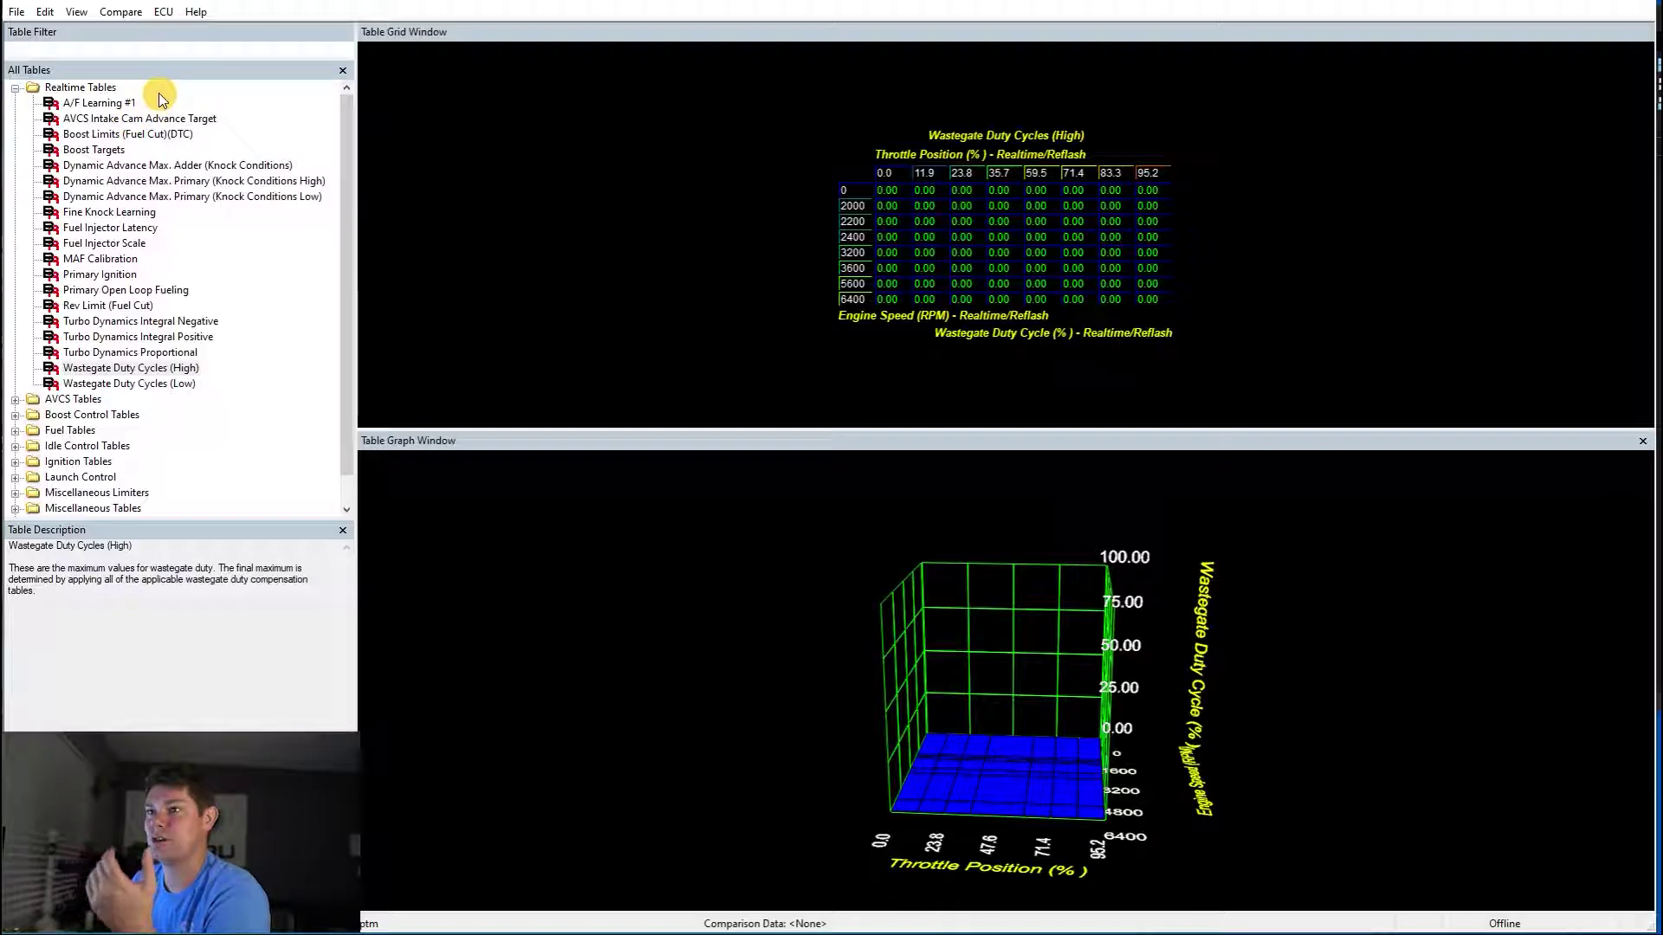
- Load Stage2 93 v300.ptm from the Old folder as the comparison map
left_click(139, 11)
left_click(139, 12)
left_click(139, 12)
left_click(192, 32)
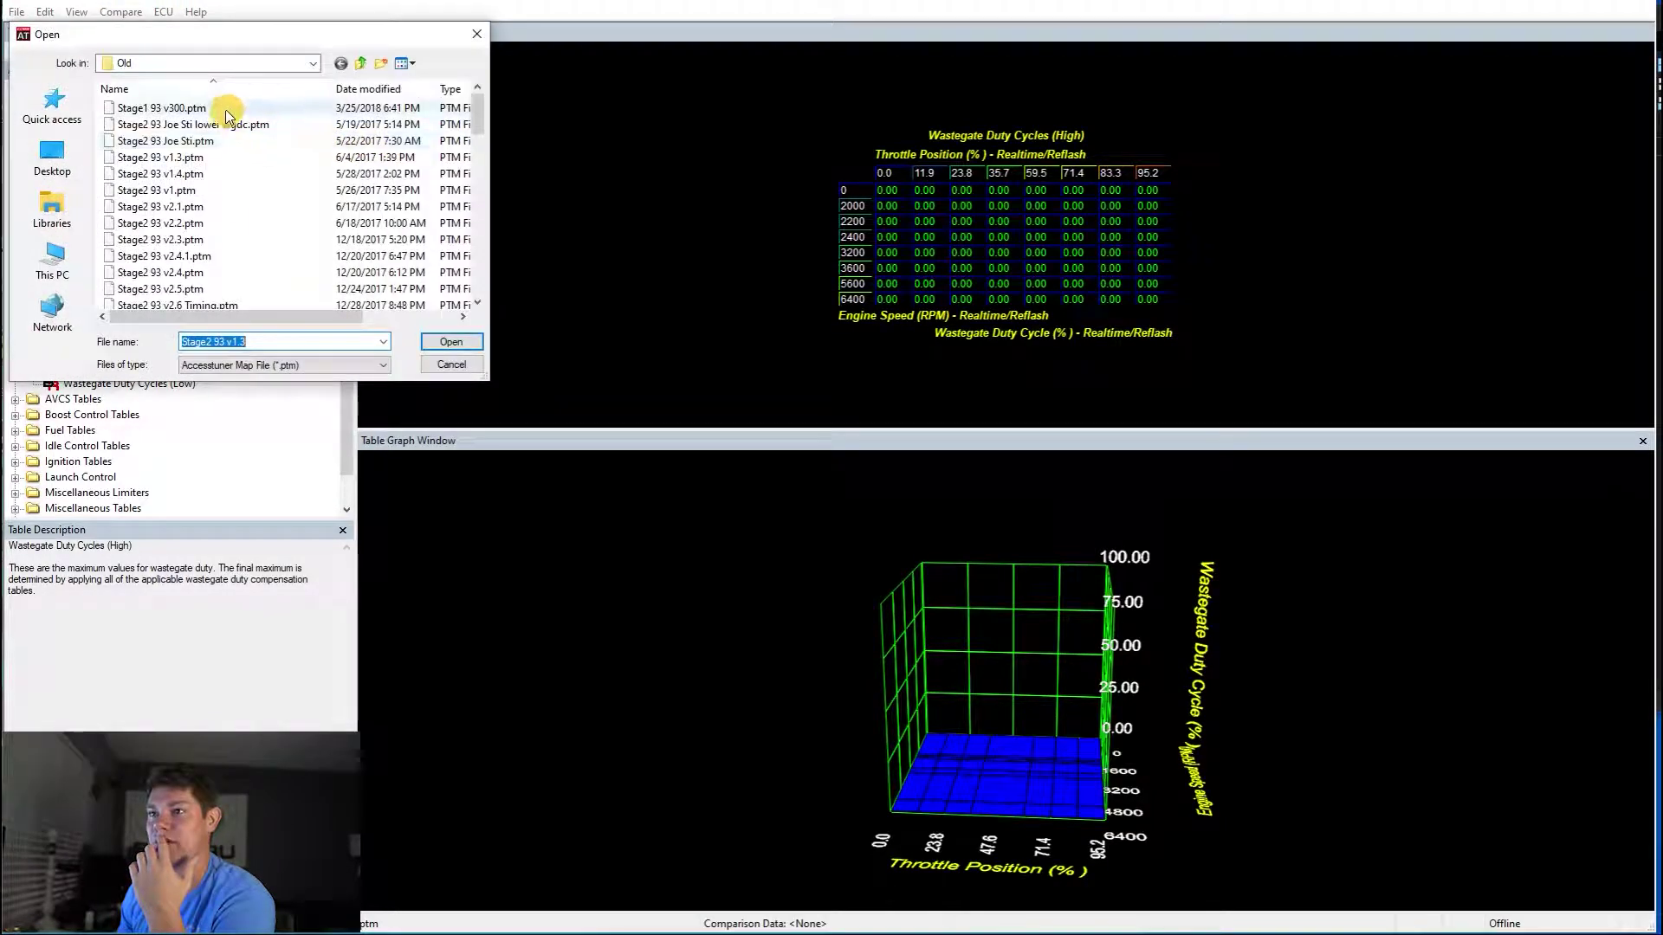
scroll(297, 249, "down", 10)
left_click(246, 287)
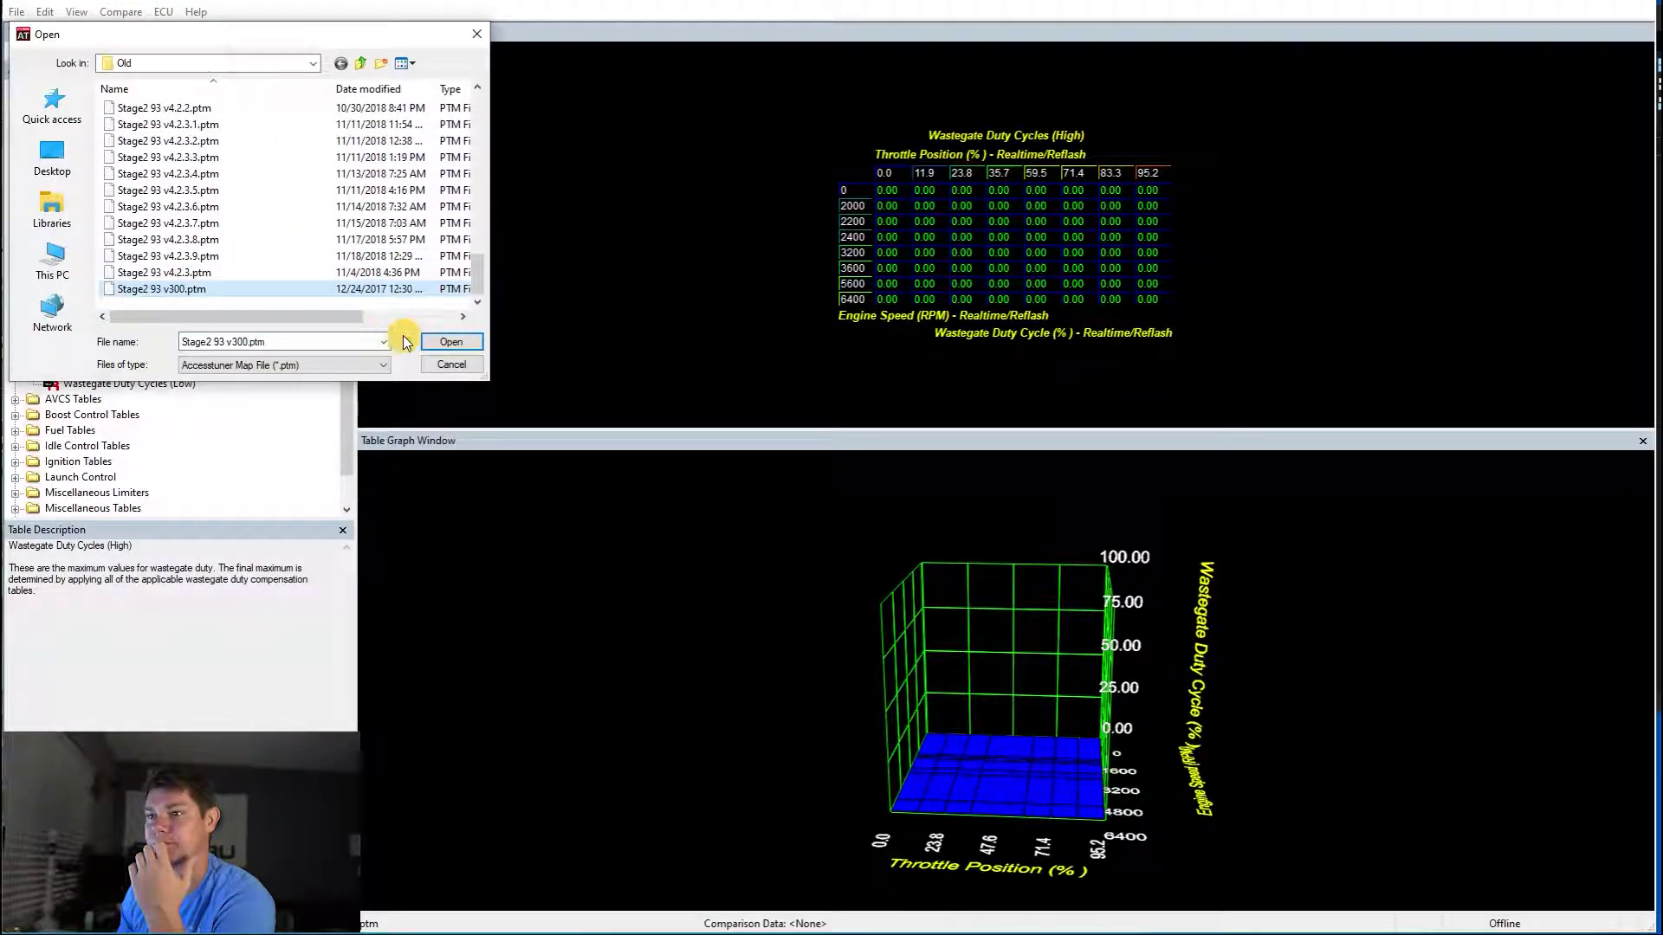
left_click(451, 341)
- Enlarge the comparison summary and review its differing tables, starting with the Wastegate Duty Cycles and fuel entries
left_click_drag(1019, 590, 1267, 929)
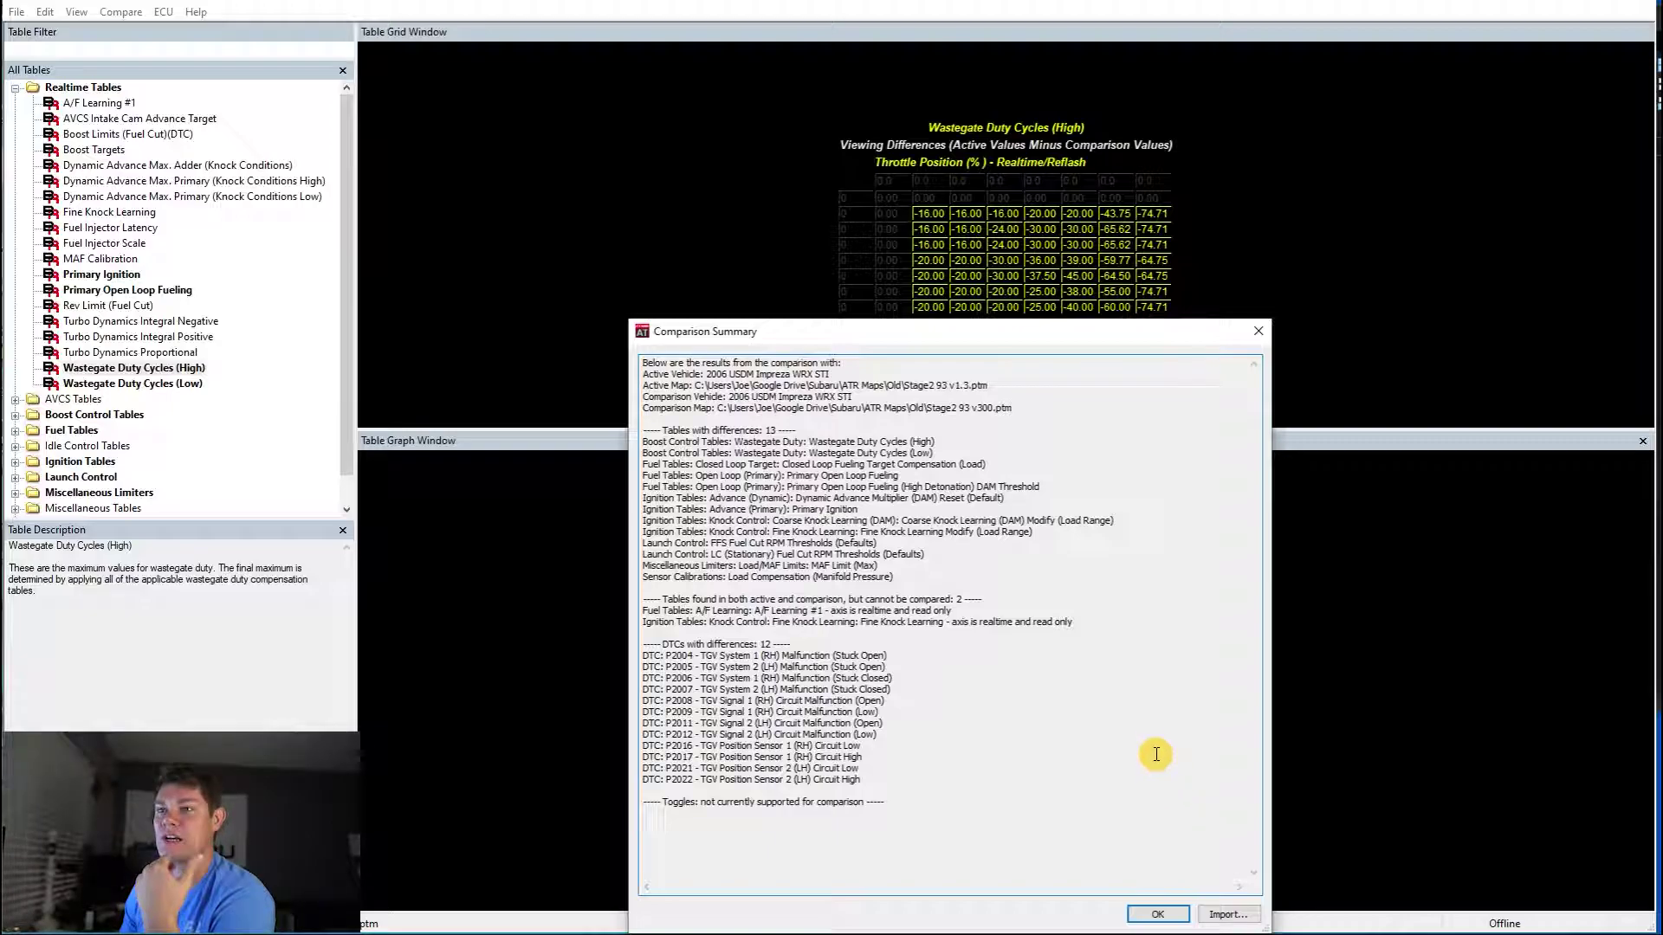
left_click_drag(865, 442, 643, 442)
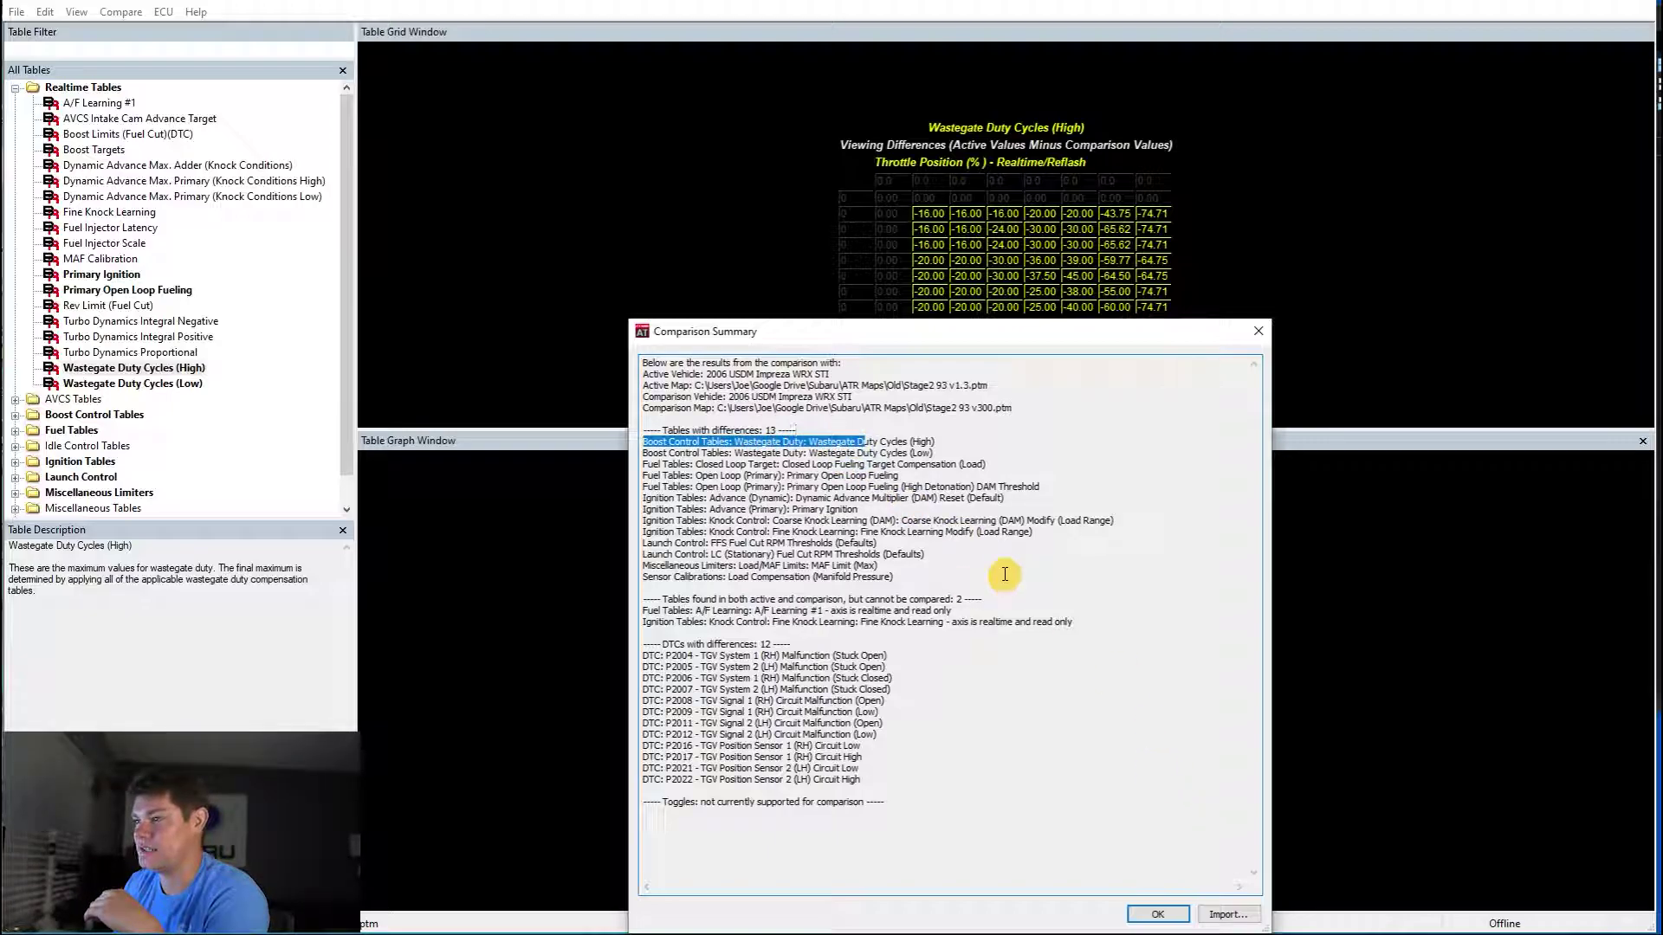
left_click_drag(935, 454, 643, 442)
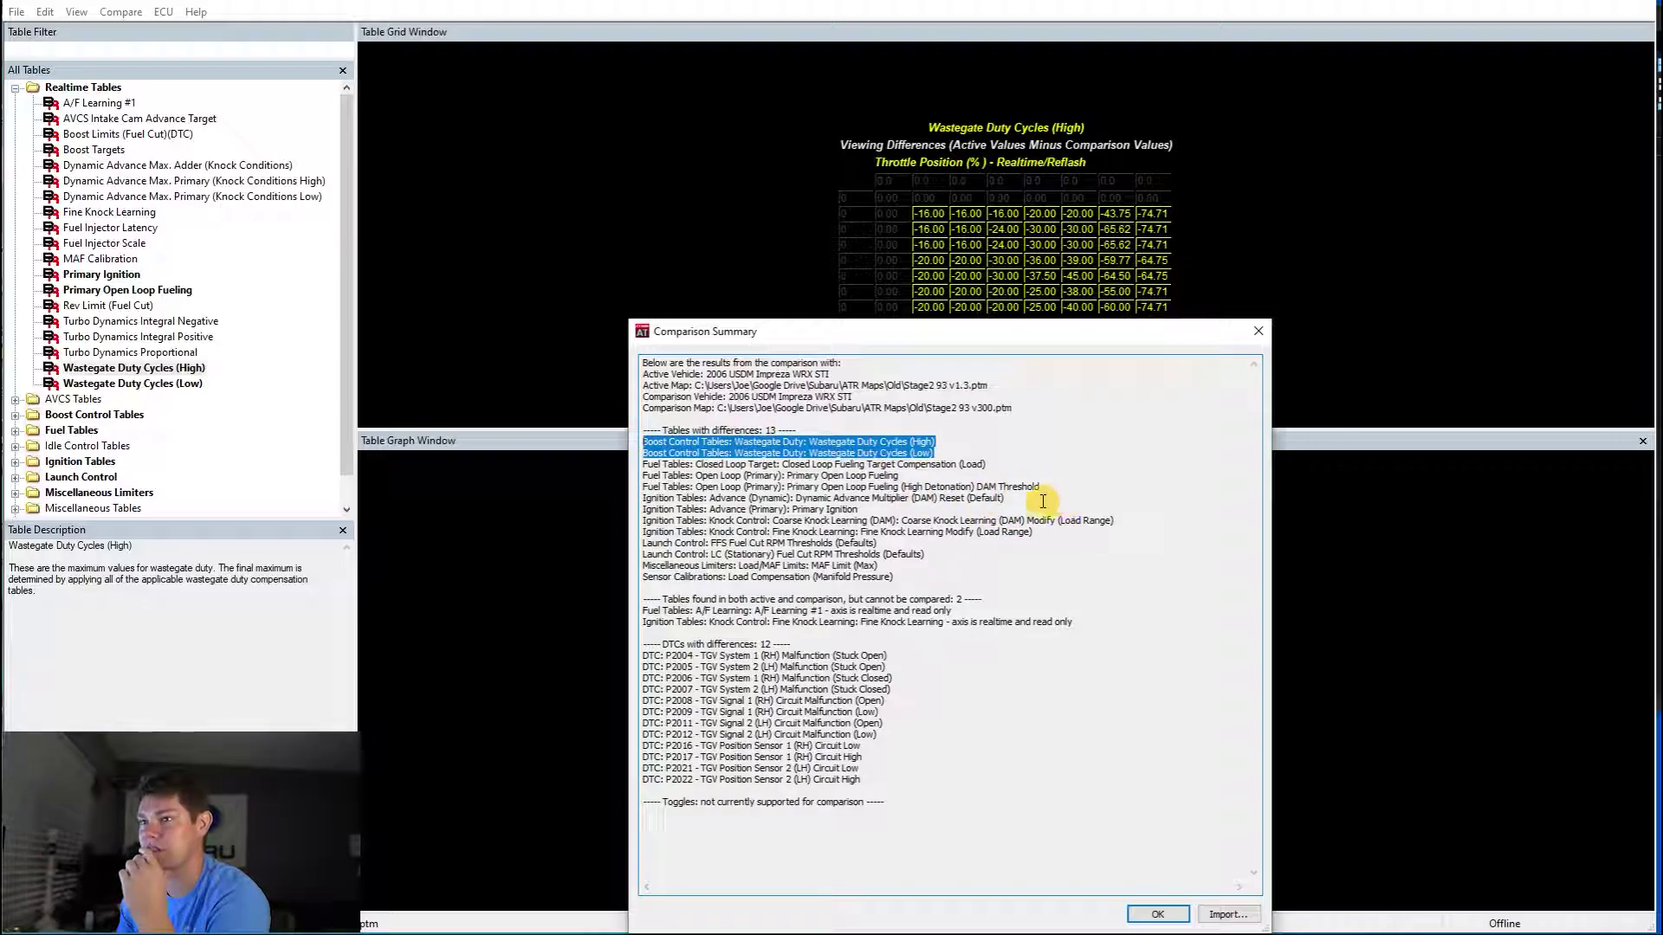
left_click_drag(757, 468, 840, 453)
left_click(996, 474)
left_click_drag(887, 331, 1103, 92)
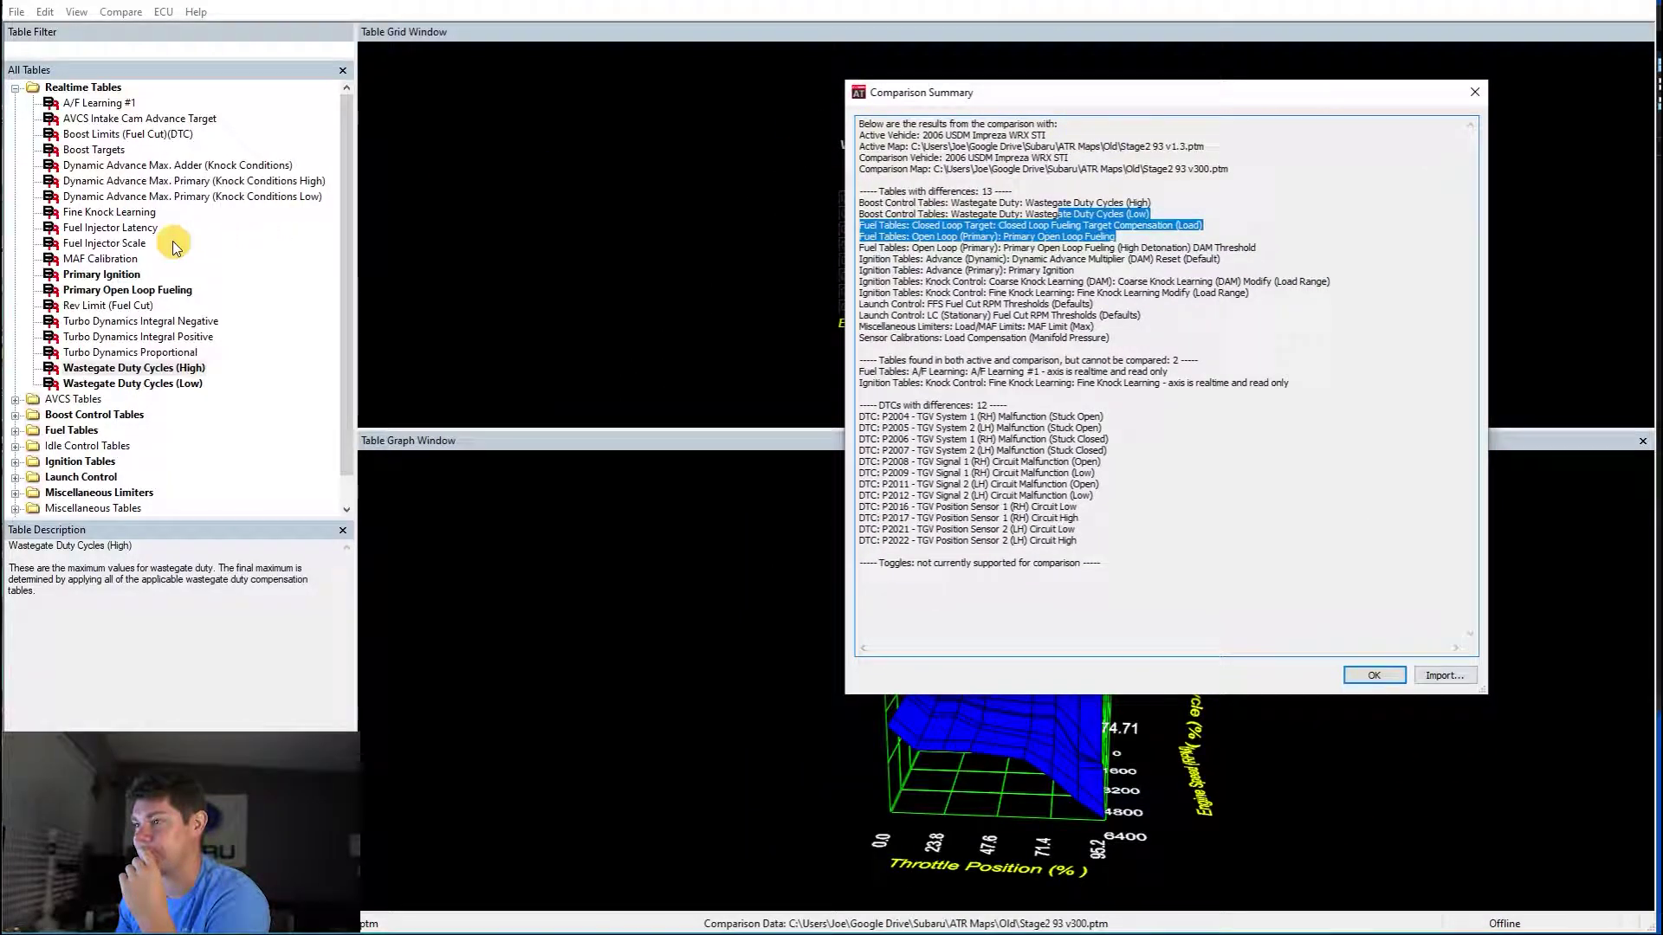
- Check the Fuel Injector Scale table for differences, and shrink and move the comparison summary clear of the table grid
left_click(126, 244)
left_click(1020, 97)
left_click_drag(1020, 97, 1185, 302)
left_click_drag(1013, 286, 1197, 448)
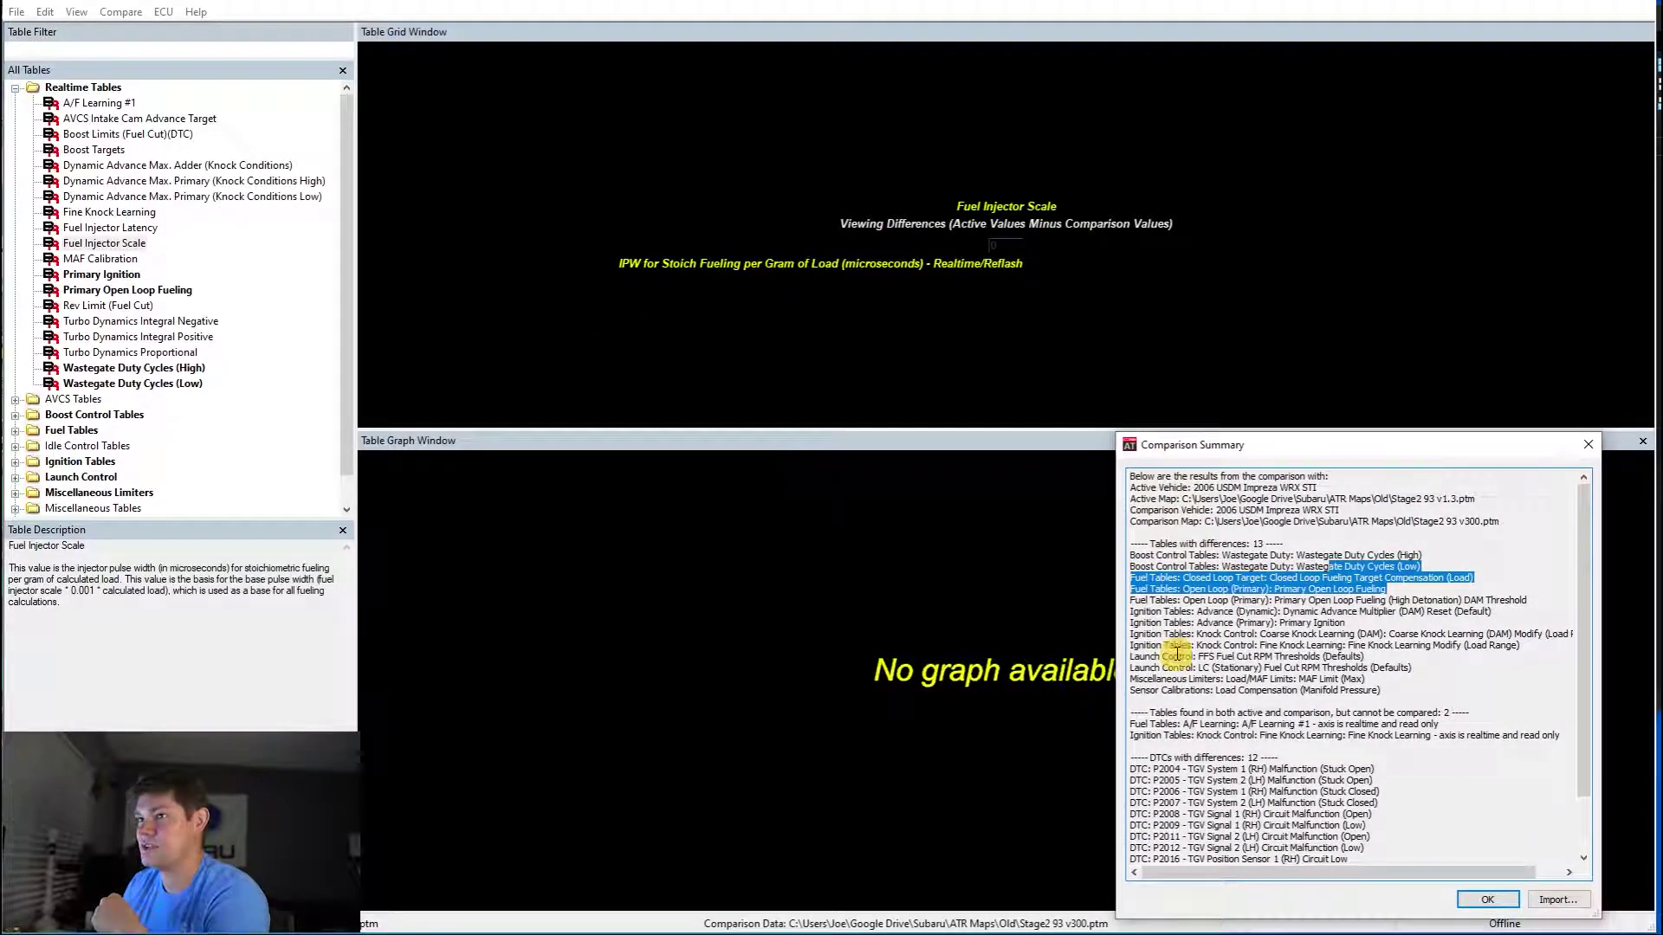
left_click(1220, 612)
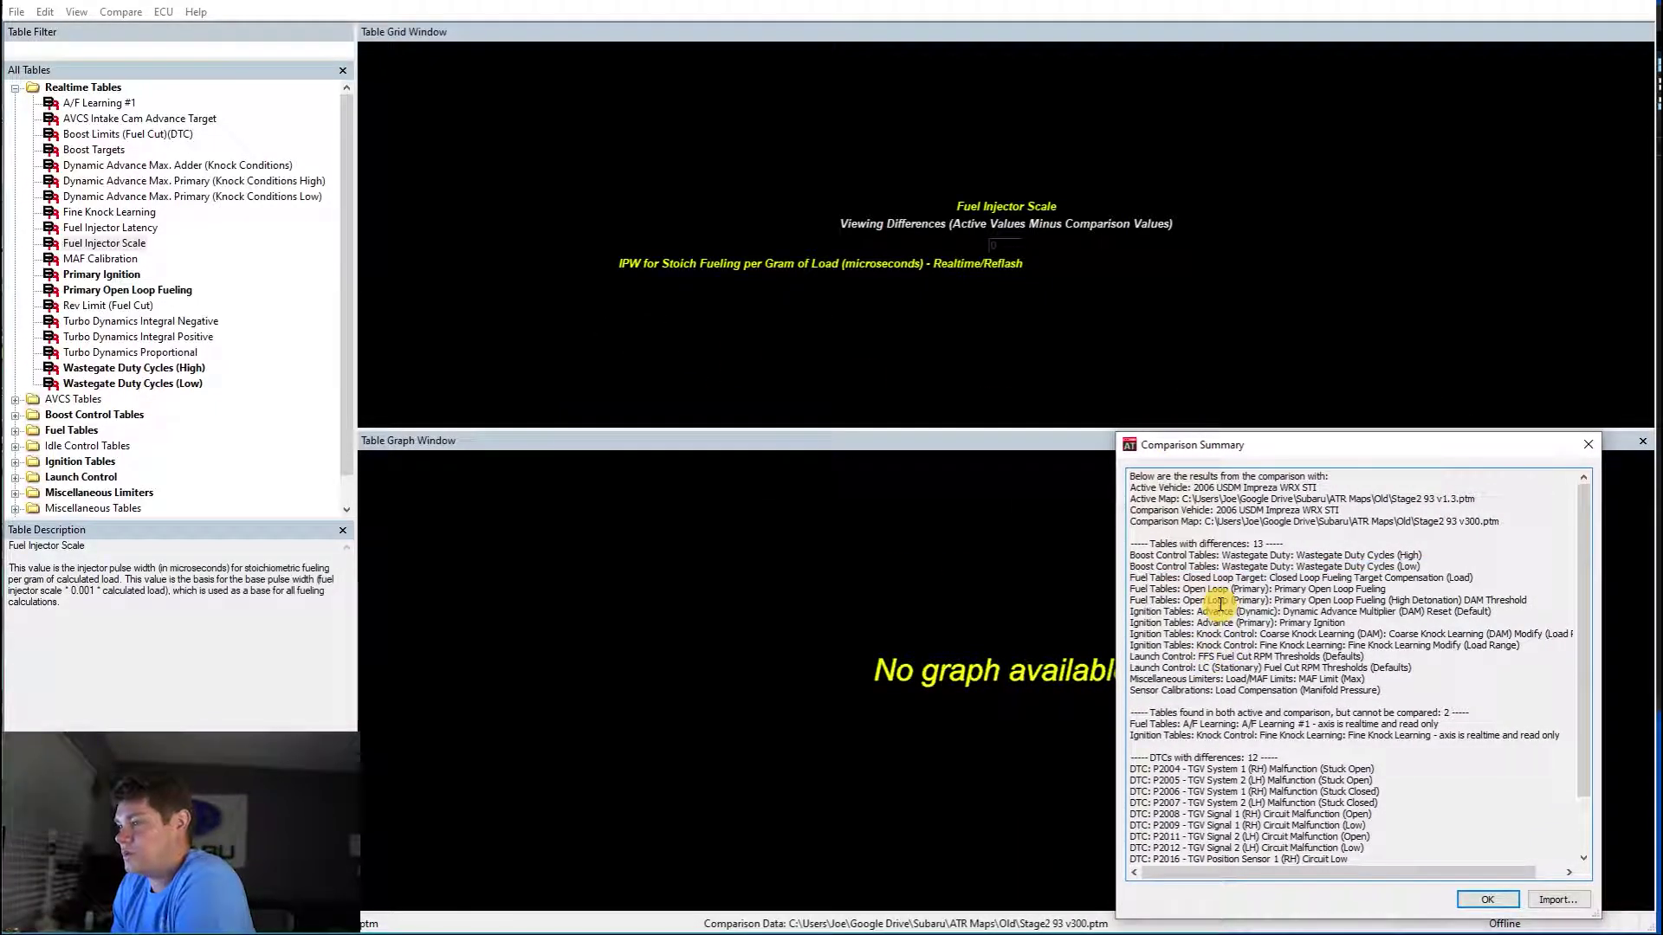
- Examine the differences from v300 in the Wastegate Duty Cycles (High) and (Low) tables
left_click(123, 367)
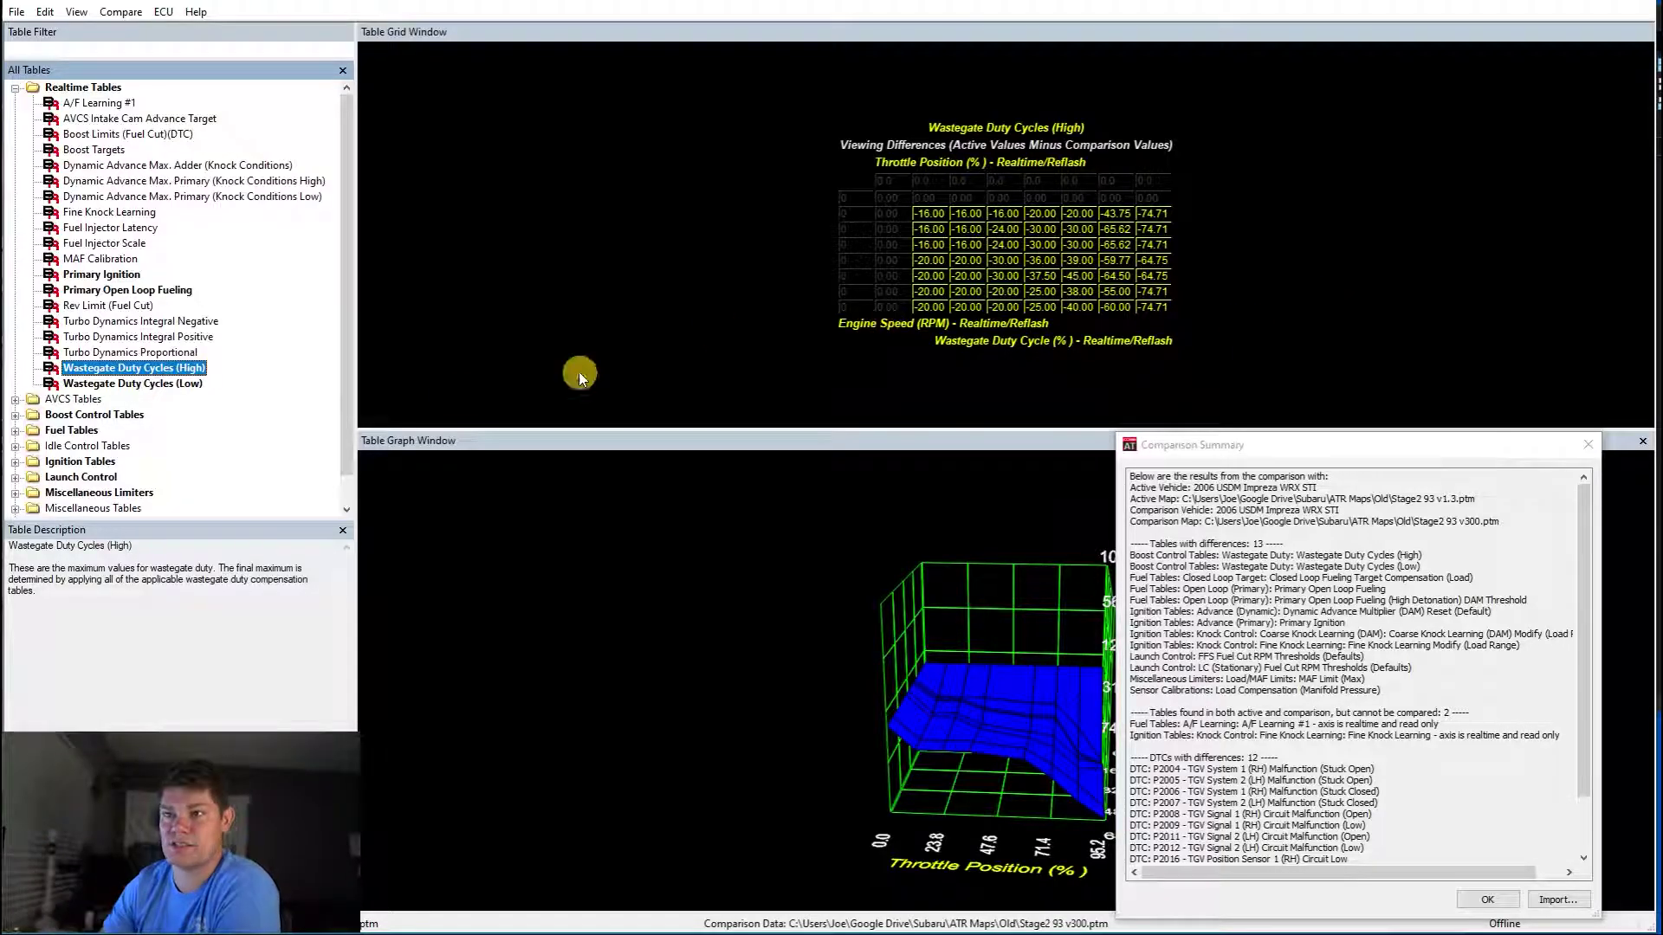
left_click(195, 383)
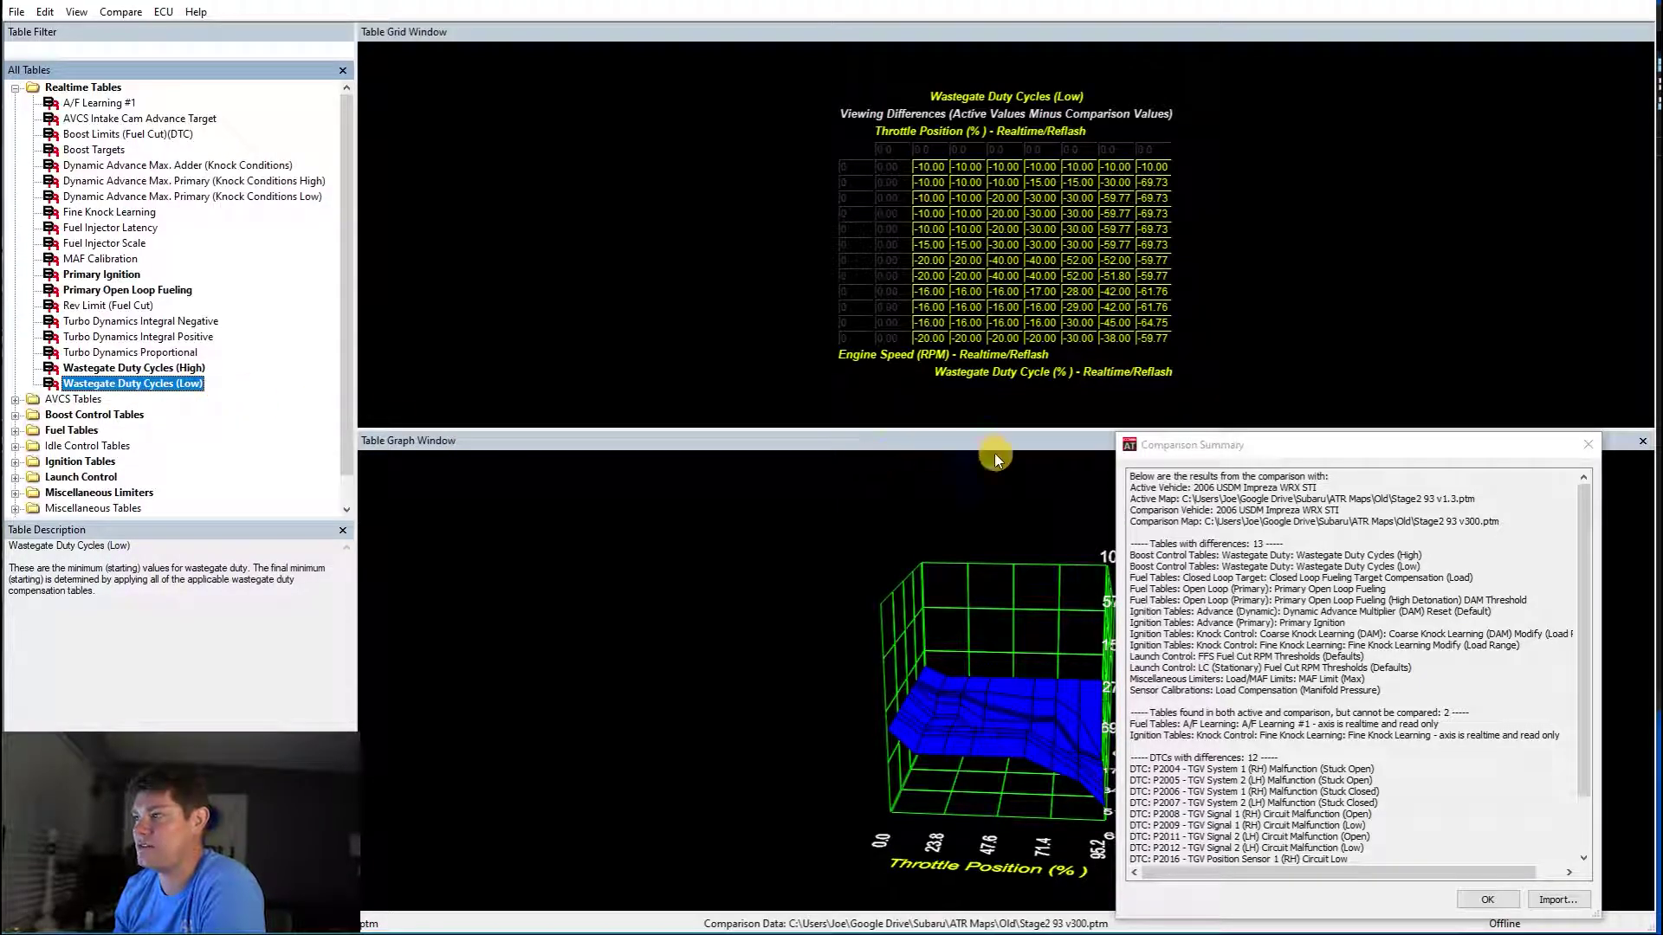
left_click_drag(1272, 447, 1254, 422)
- Examine the differences in the Closed Loop Fueling Target Compensation (Load) table of the Closed Loop Target fuel tables
left_click_drag(1172, 552, 1323, 550)
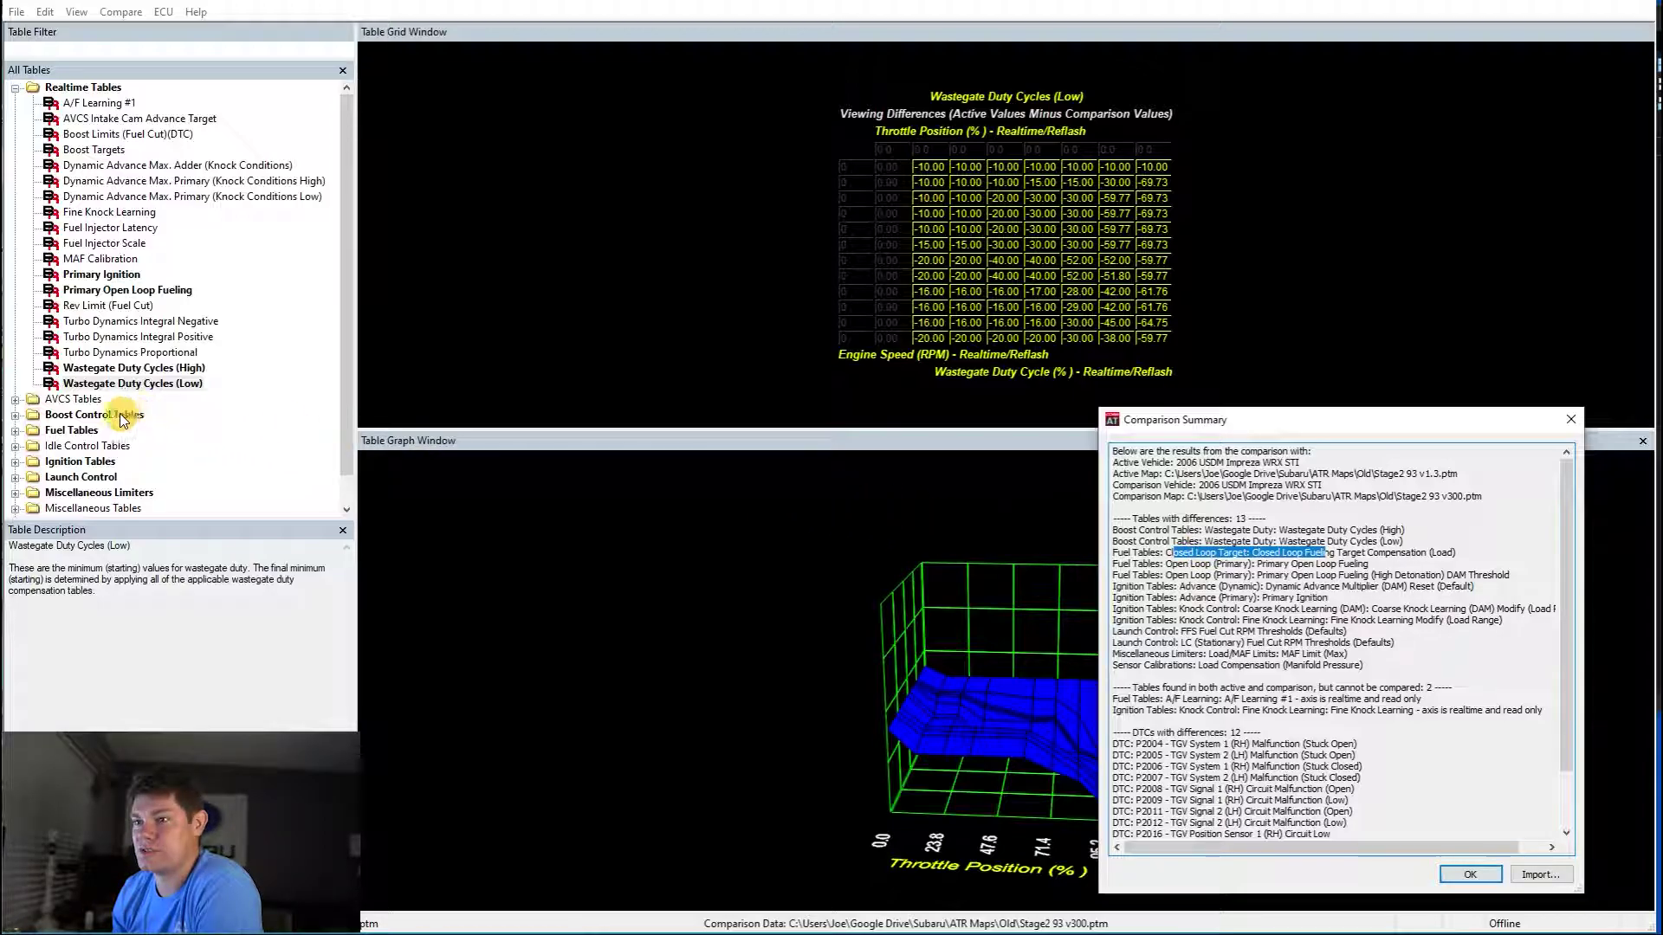
double_click(73, 431)
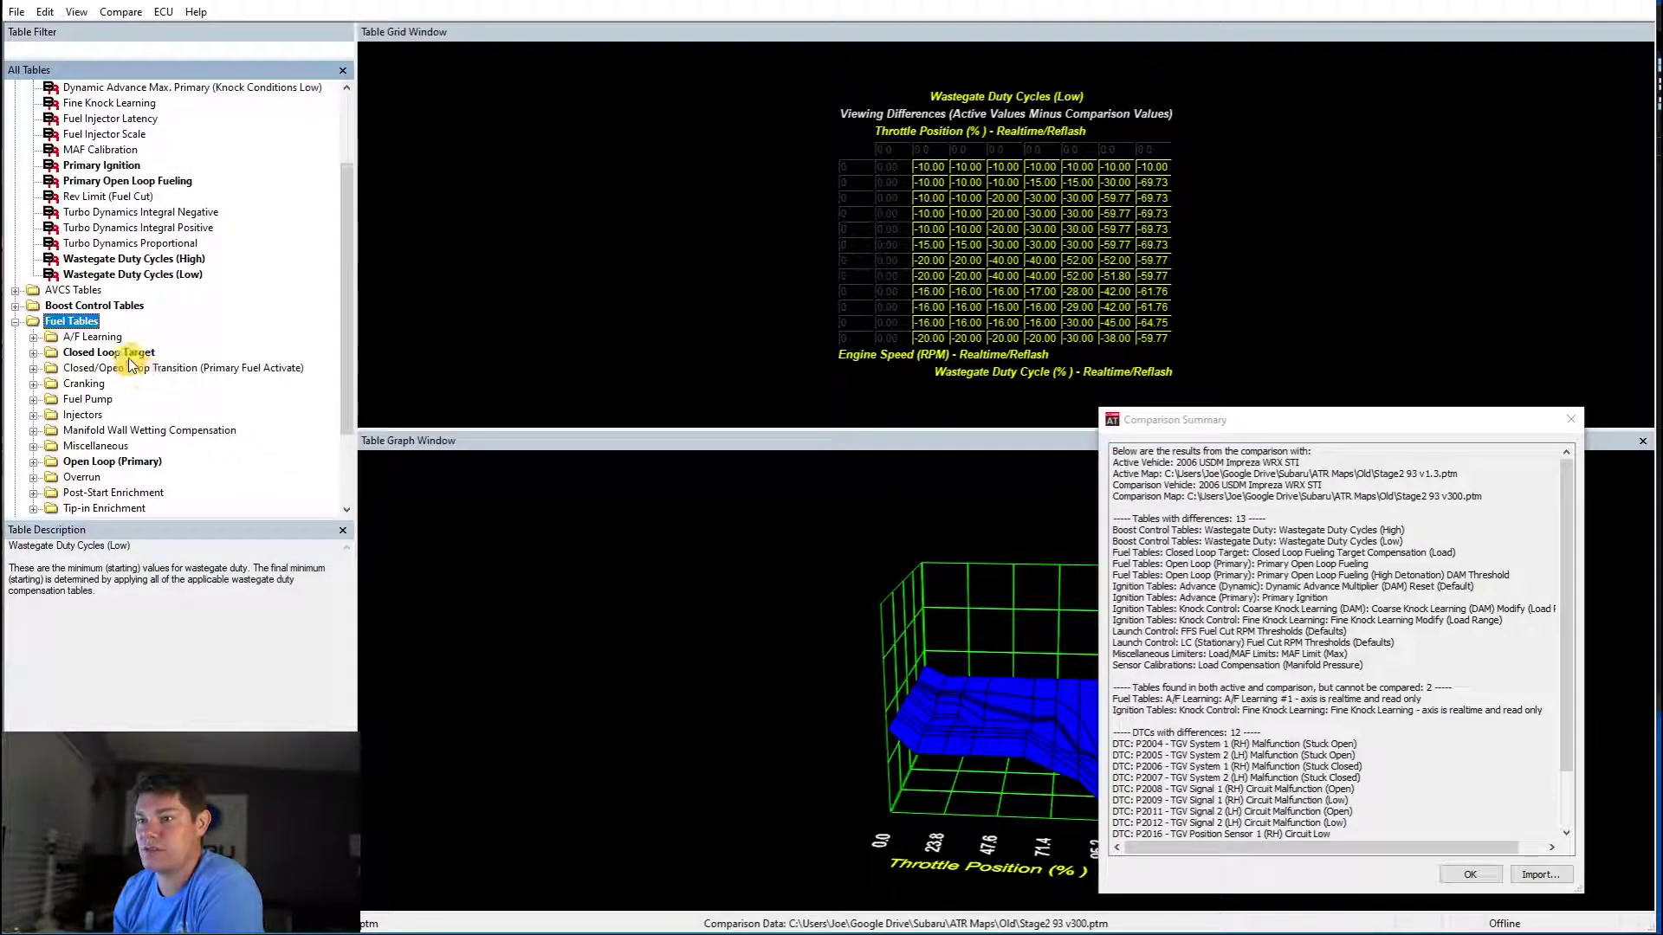
double_click(128, 351)
left_click(282, 461)
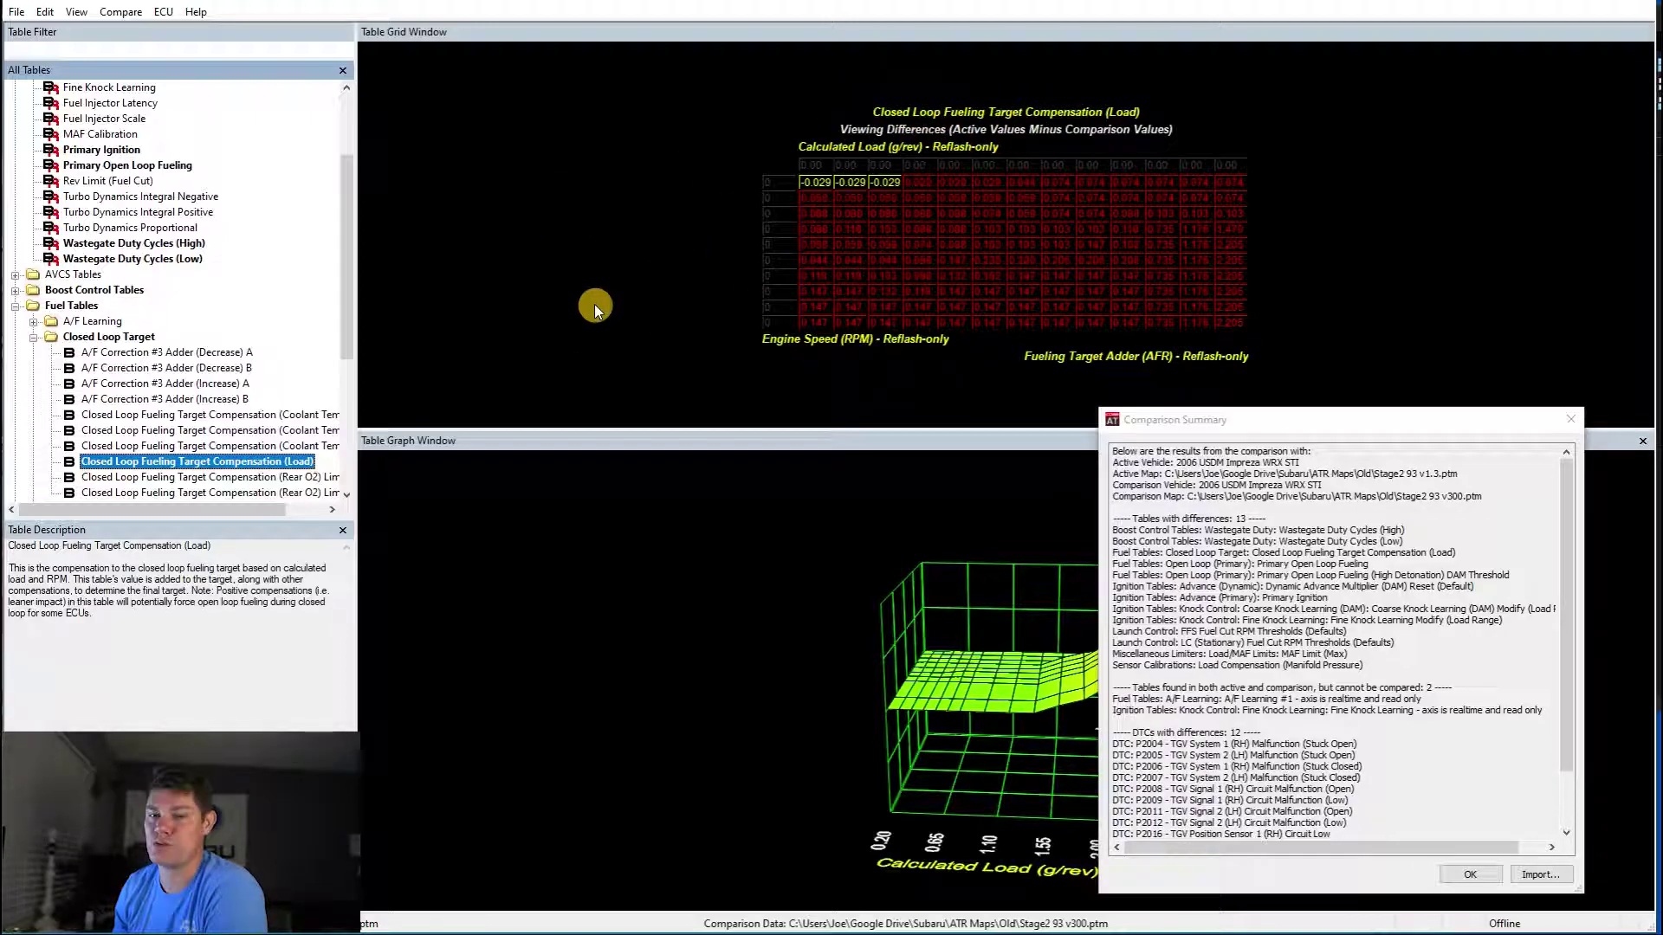
- Examine the Primary Open Loop Fueling (High Detonation) DAM Threshold difference and read the table's description
left_click_drag(1156, 575, 1505, 575)
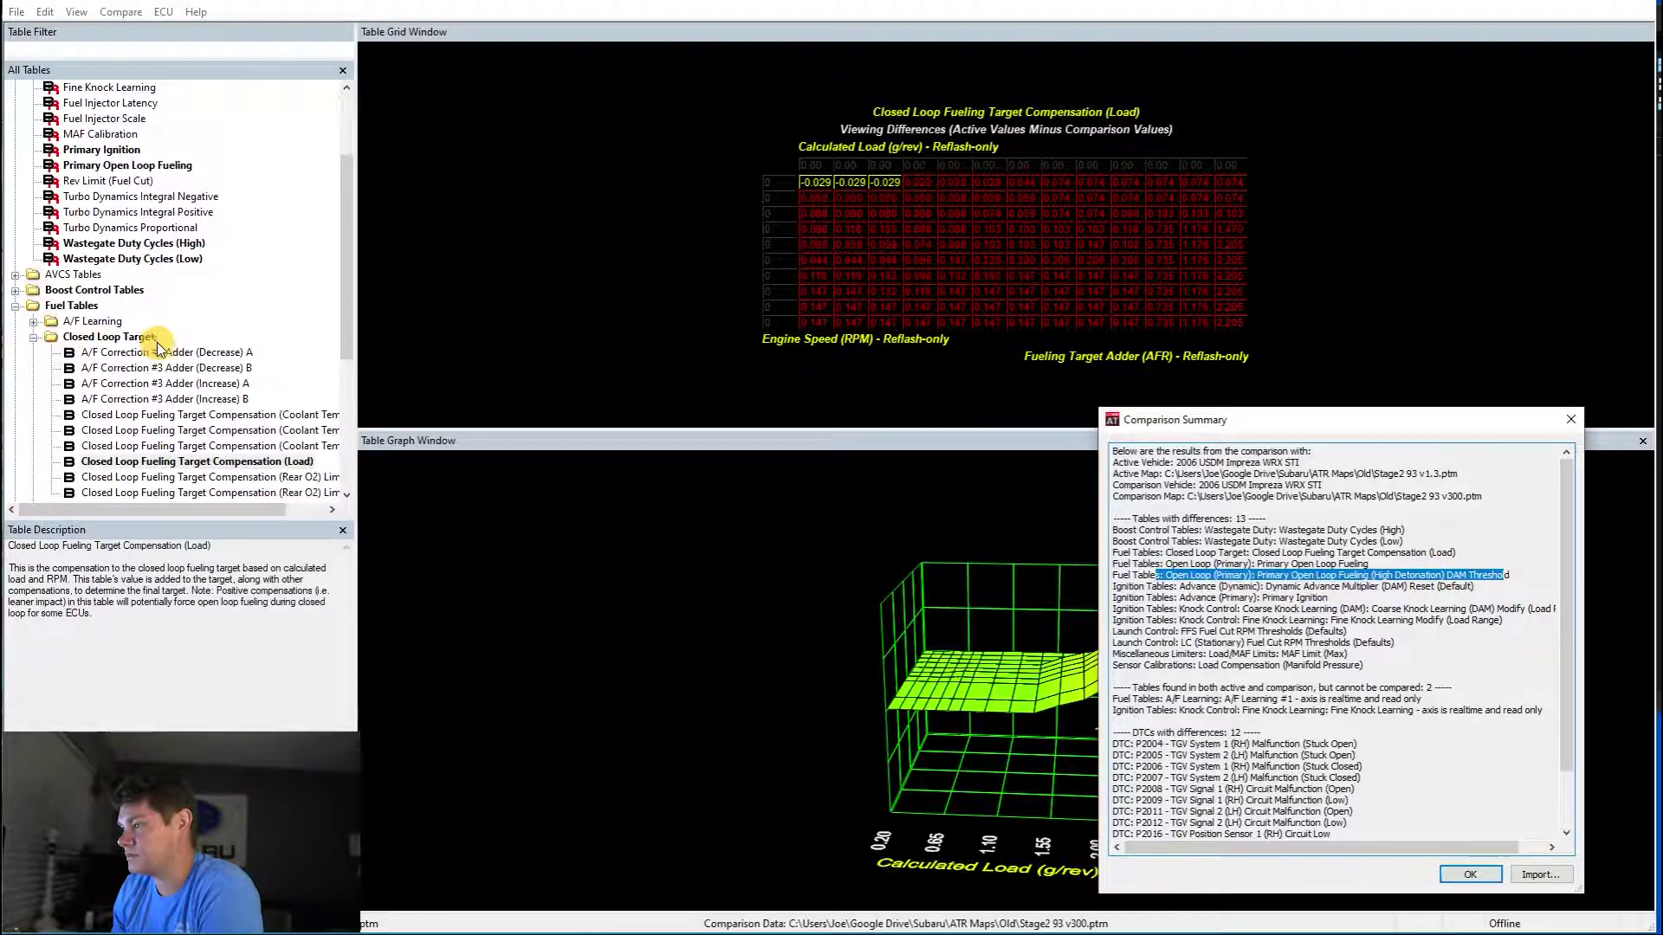
scroll(235, 363, "down", 2)
scroll(237, 362, "down", 1)
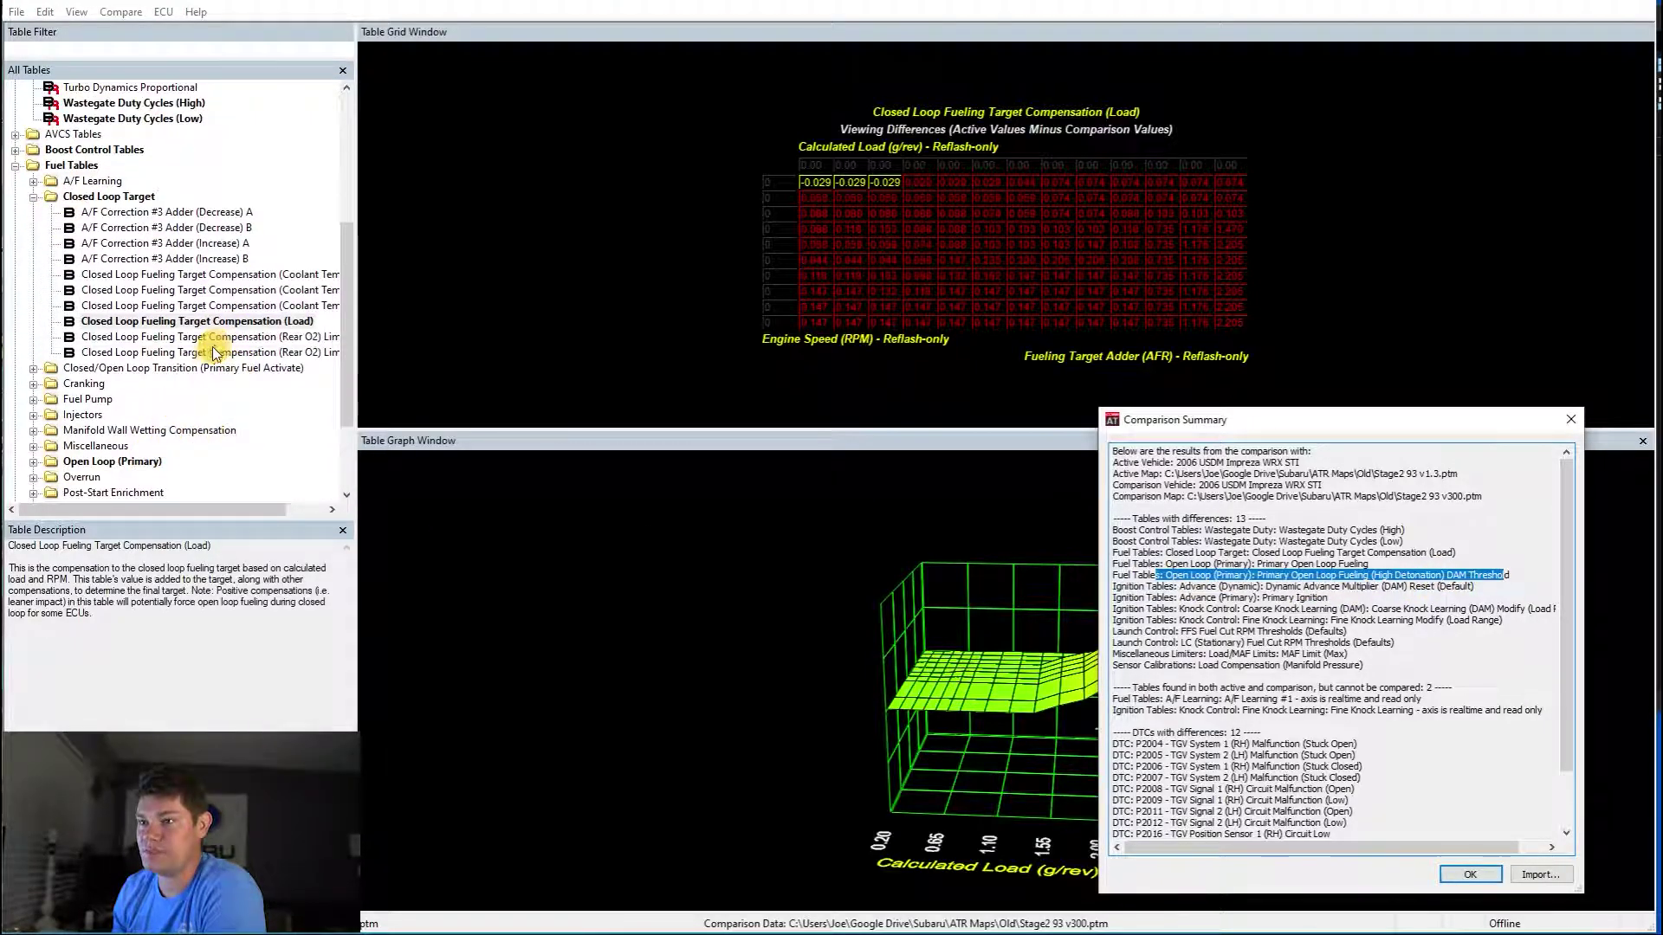
scroll(187, 370, "down", 1)
scroll(188, 366, "down", 1)
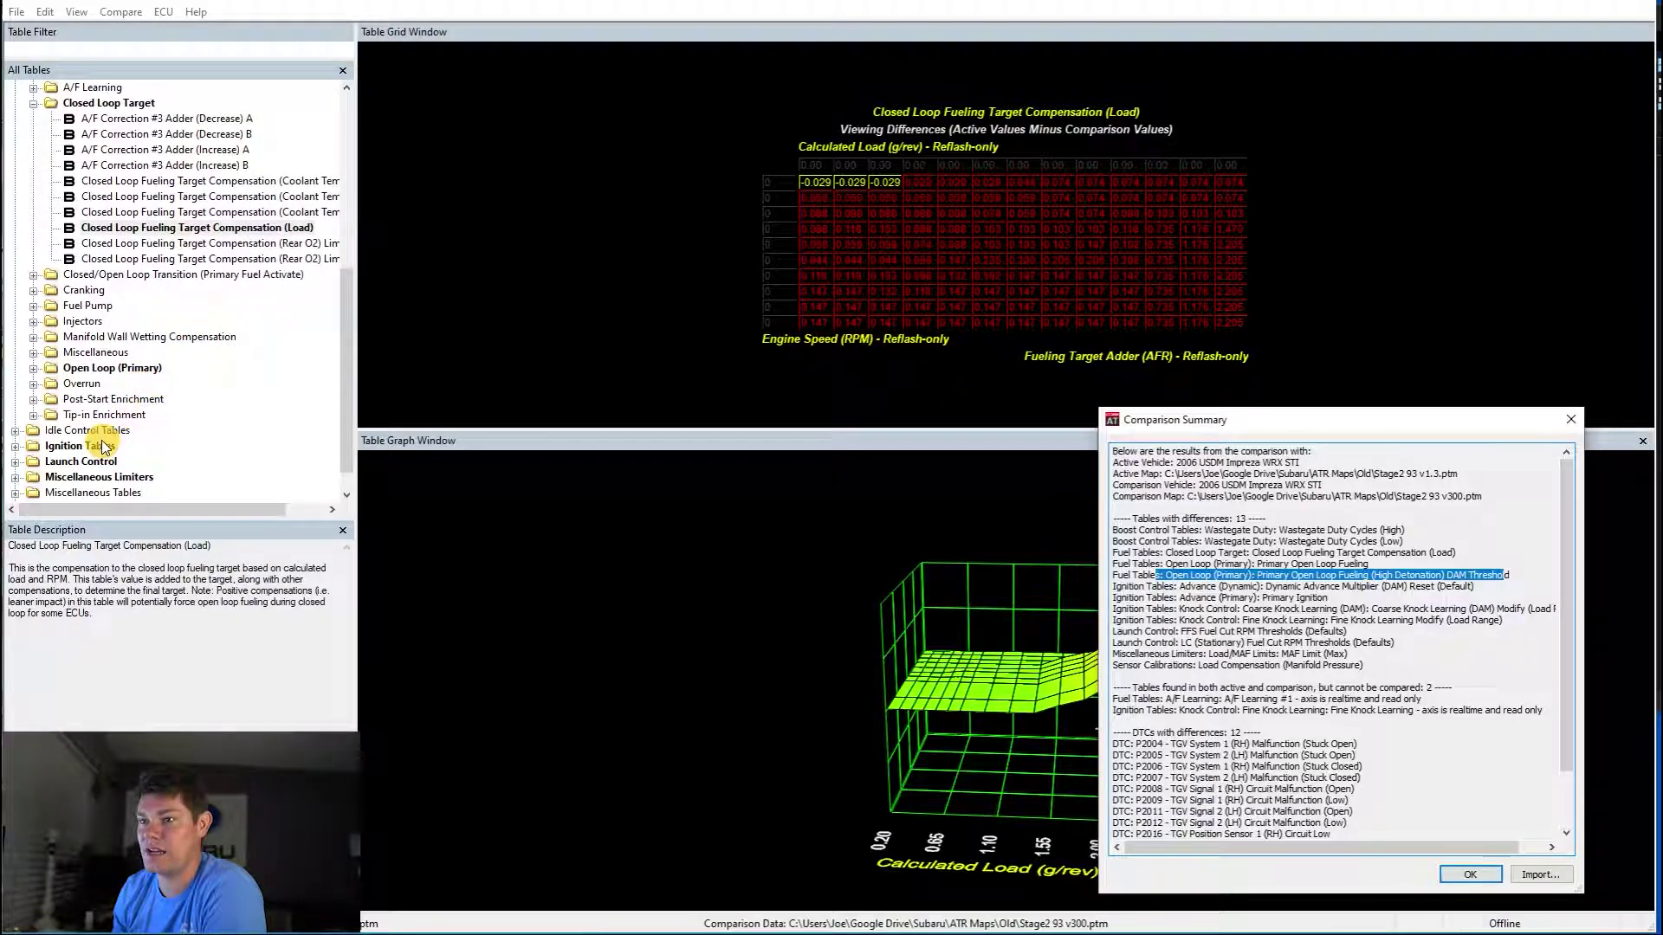
double_click(127, 372)
left_click(247, 400)
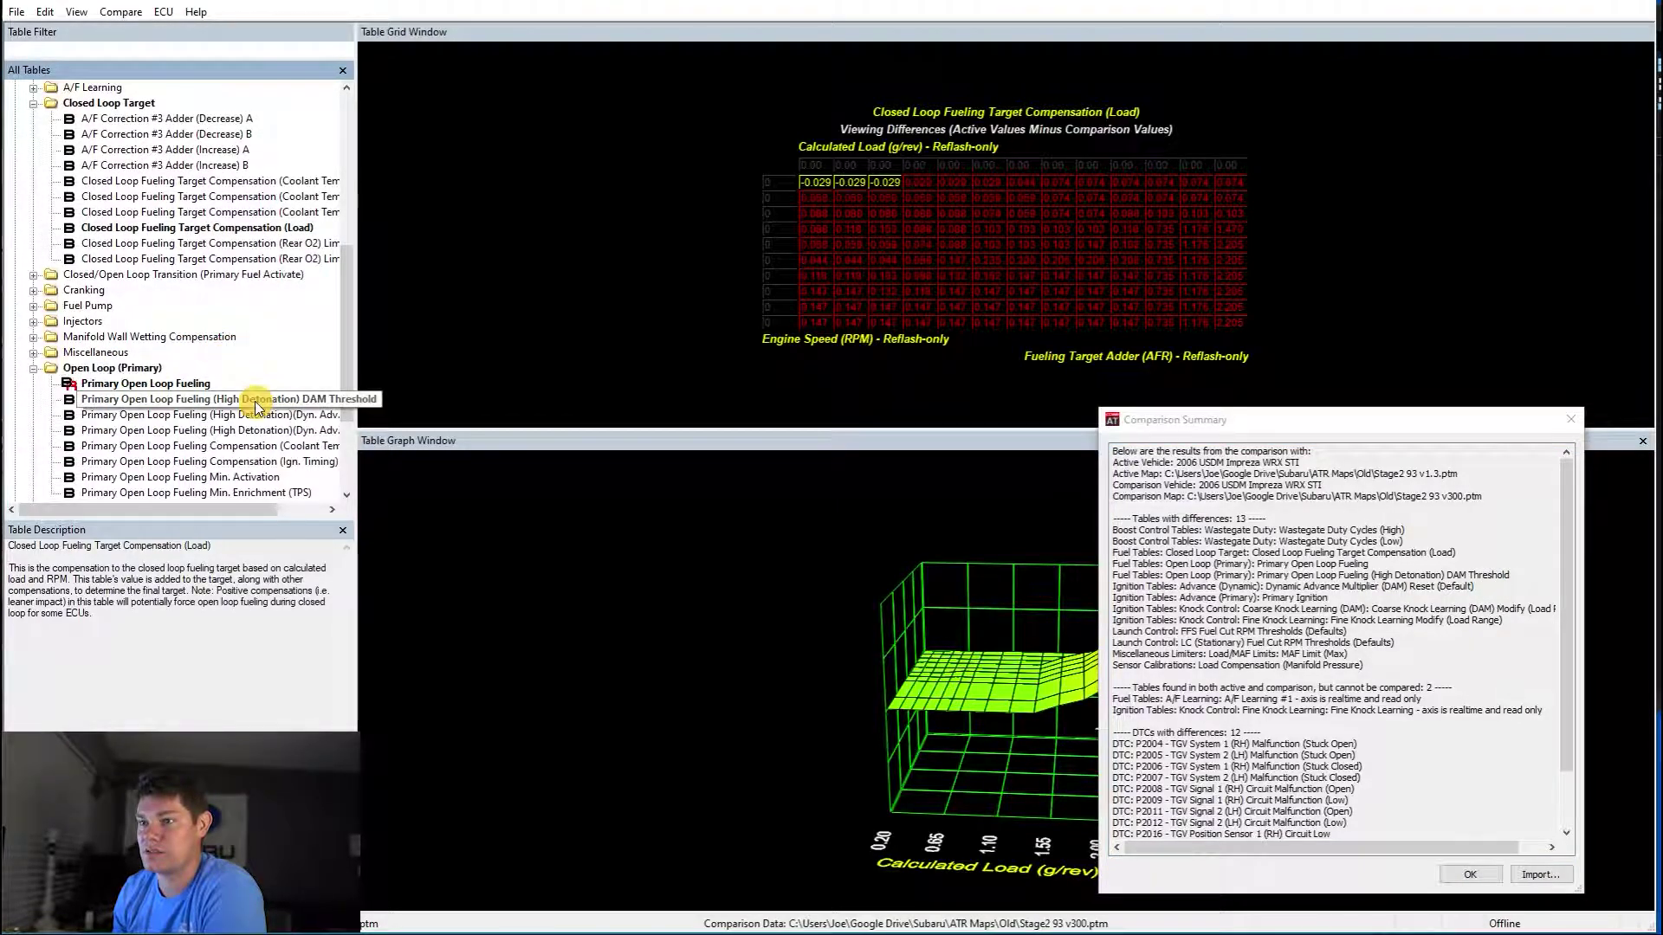
scroll(201, 347, "up", 2)
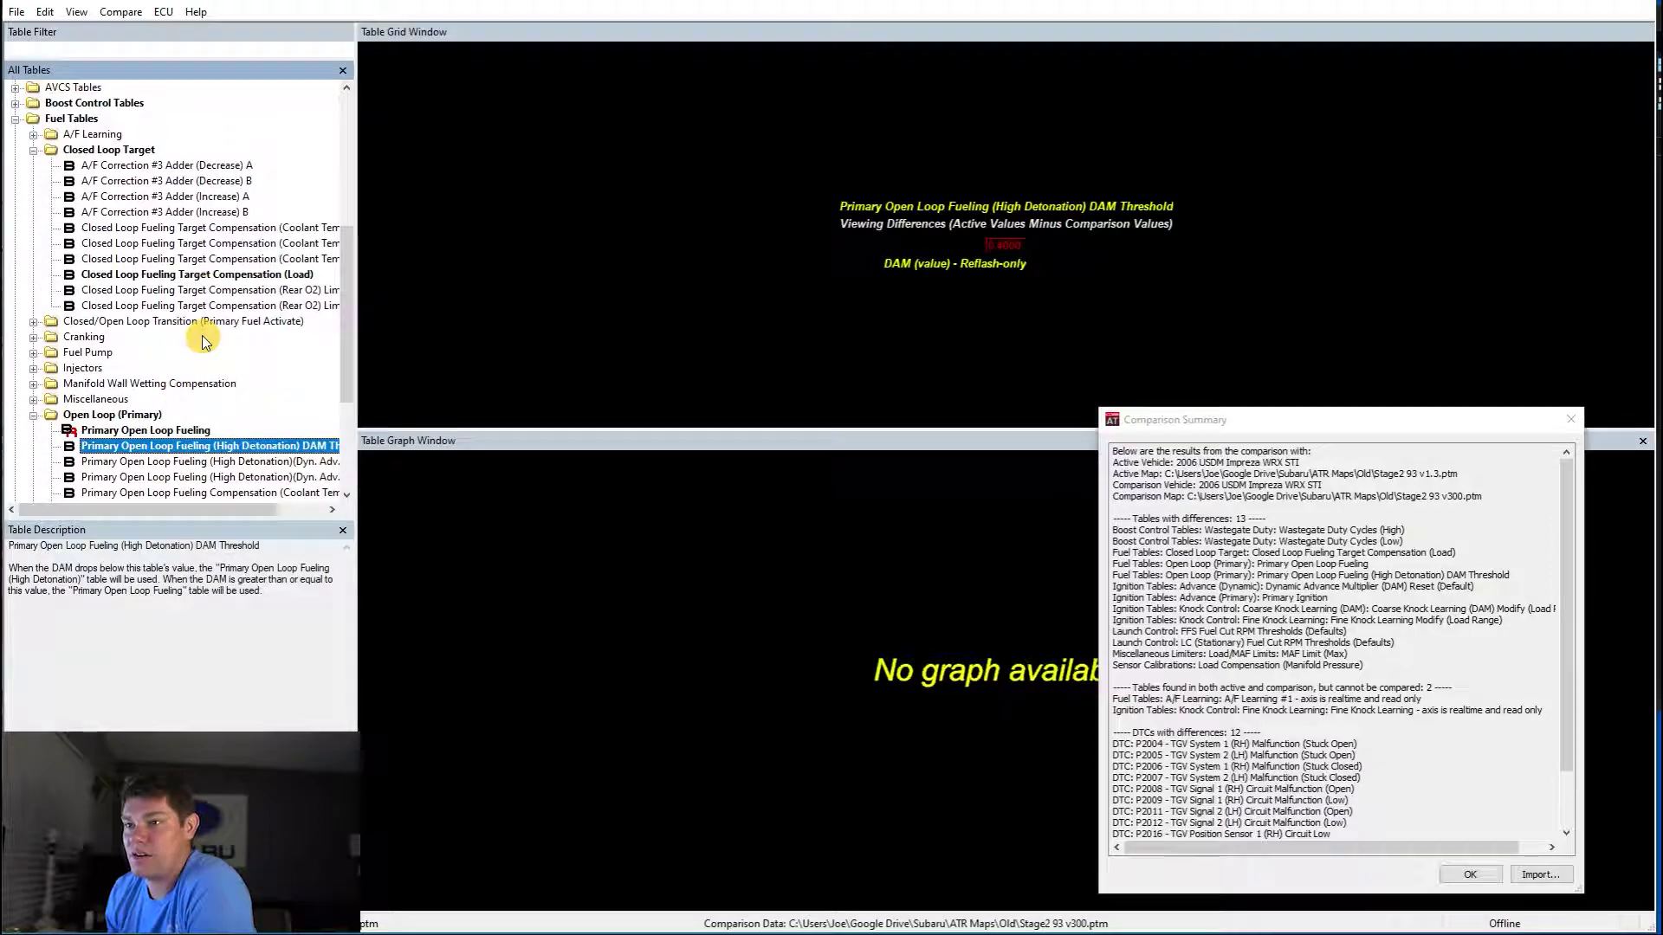
scroll(135, 199, "down", 1)
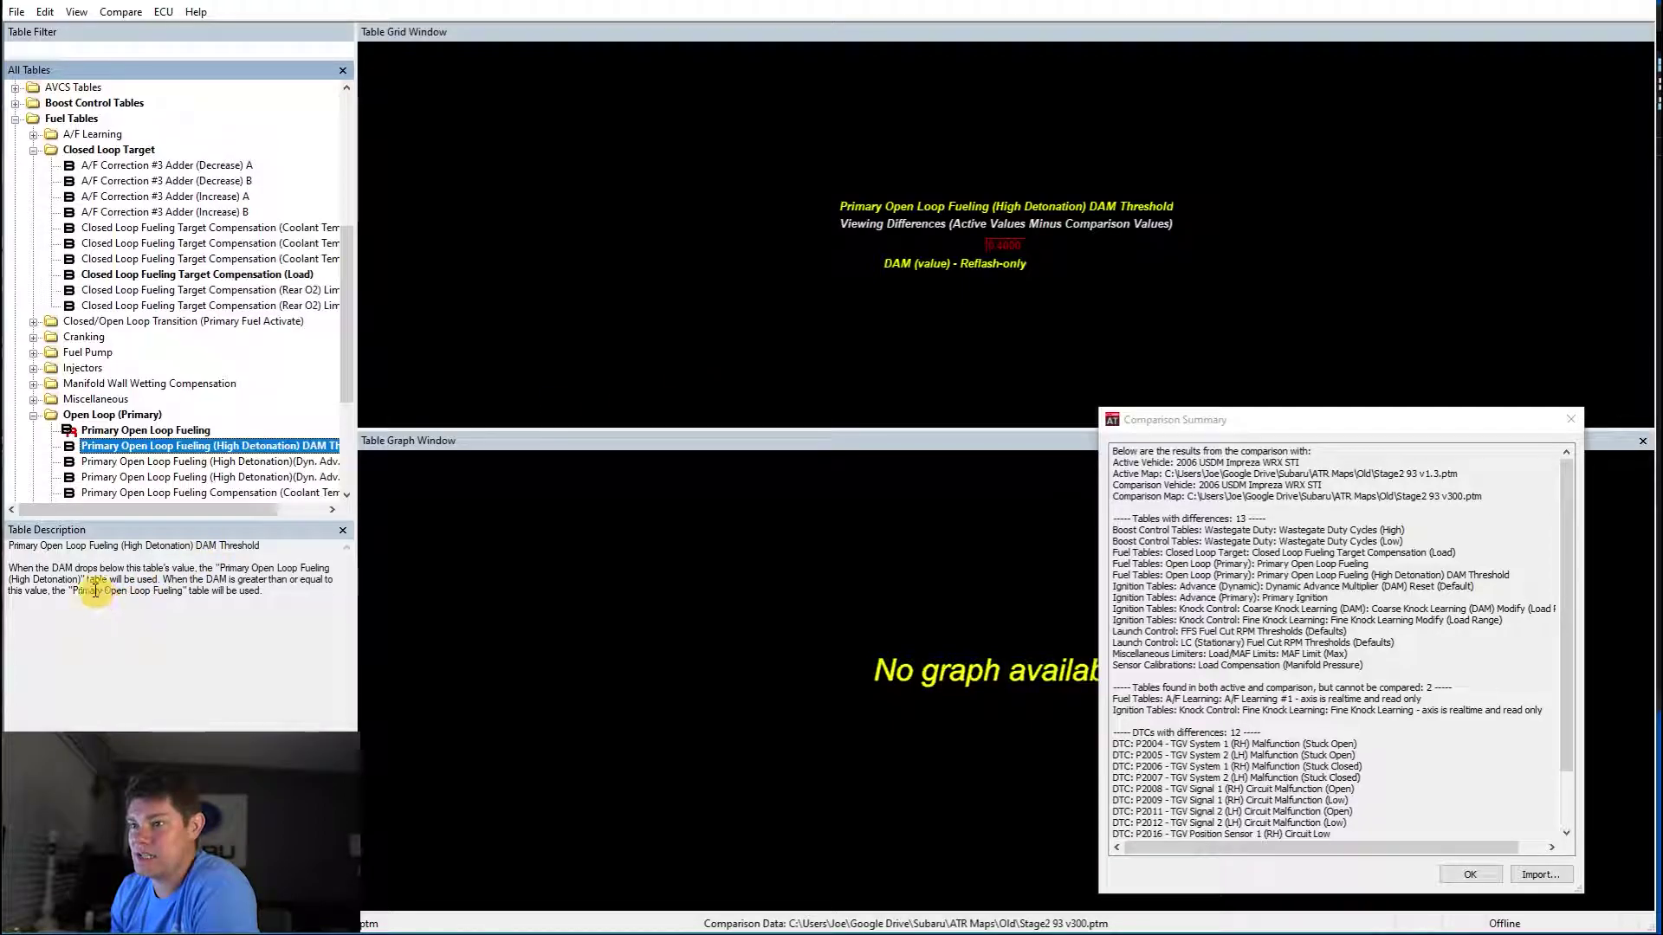
mouse_move(90, 570)
left_mouse_down()
mouse_move(221, 569)
mouse_move(80, 577)
left_mouse_up()
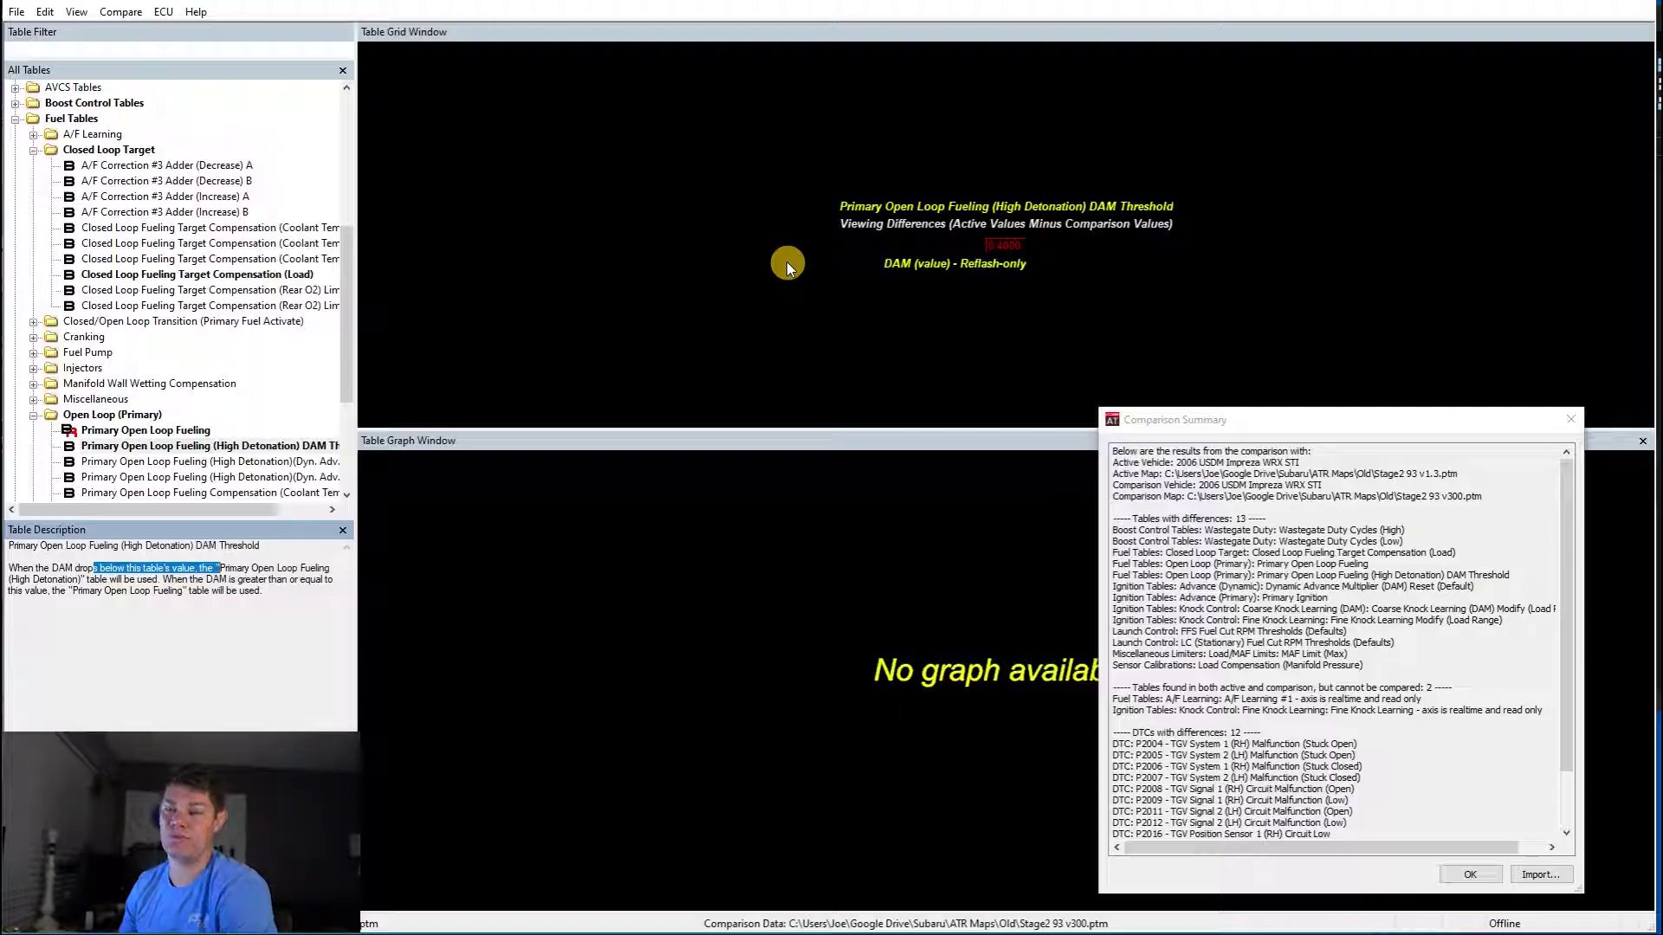
- Examine the Dynamic Advance Multiplier (DAM) Reset (Default) difference in the Advance (Dynamic) ignition tables
left_click(1135, 564)
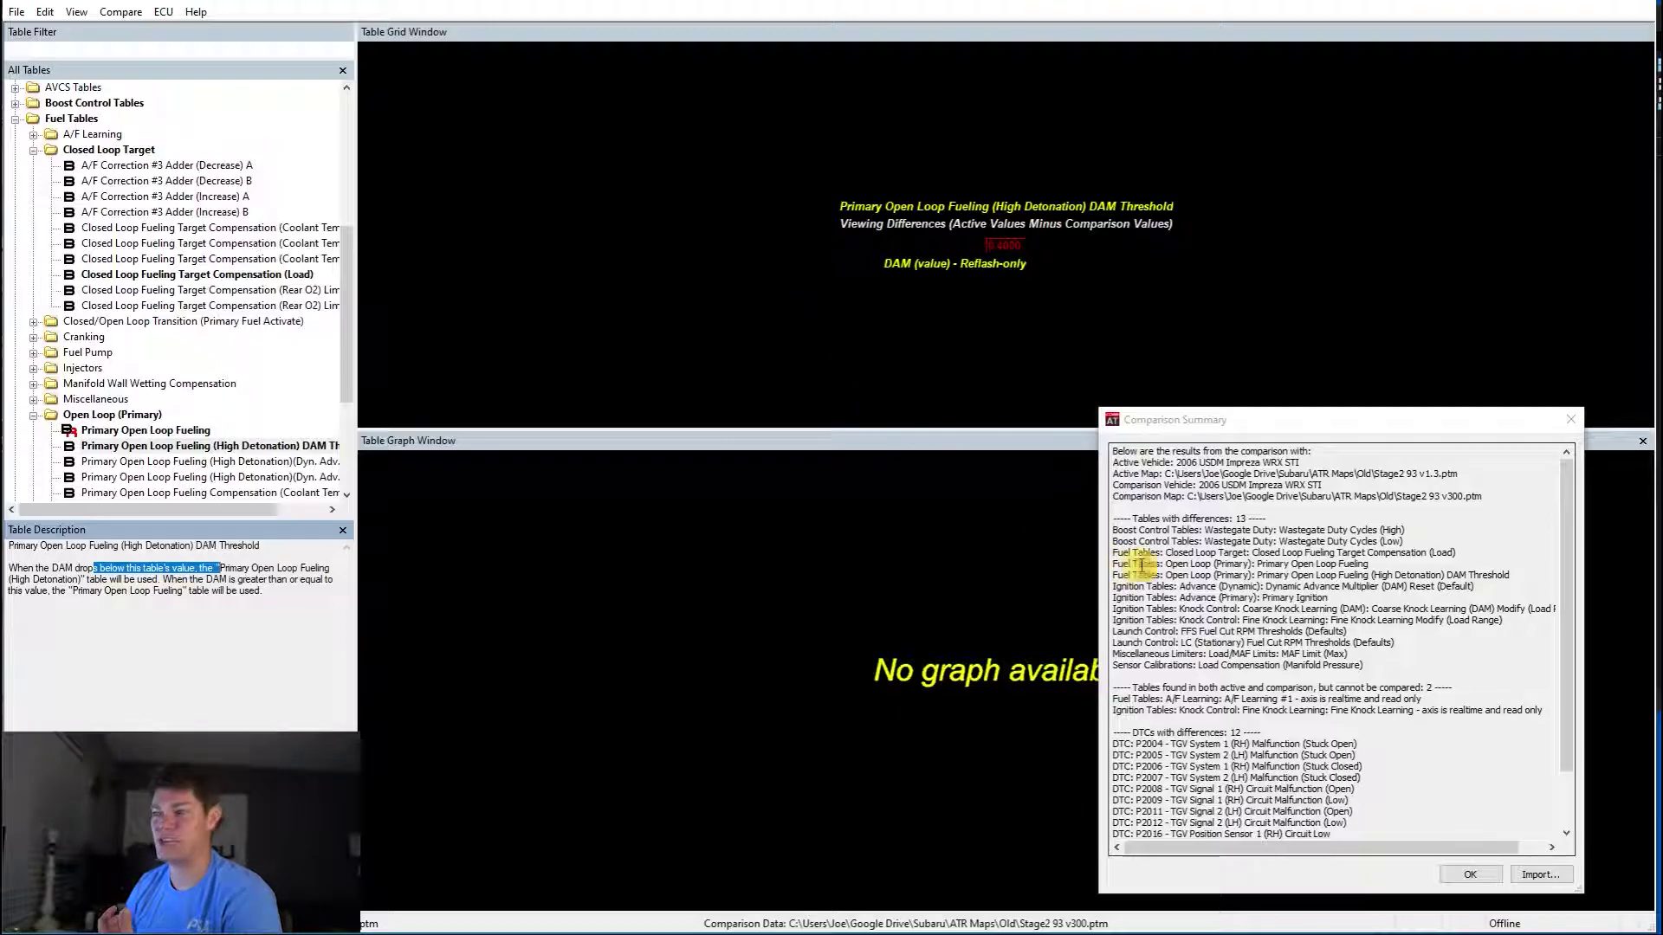
left_click_drag(1204, 575, 1483, 567)
left_click_drag(1144, 598, 1239, 589)
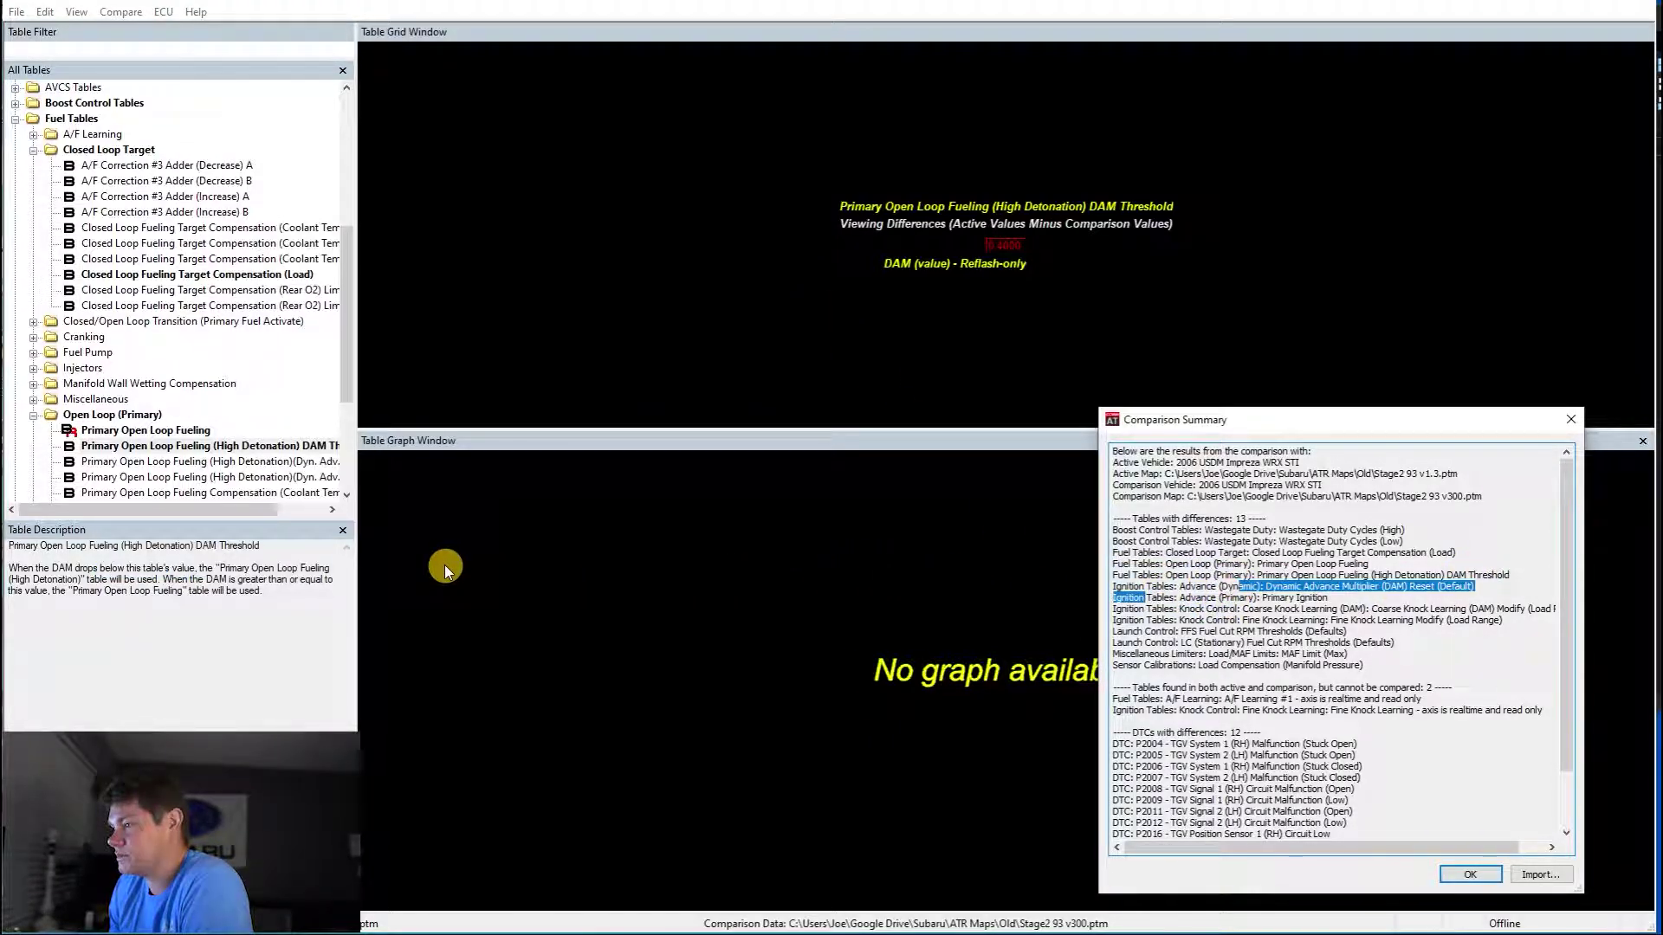
scroll(223, 450, "down", 2)
scroll(223, 450, "down", 3)
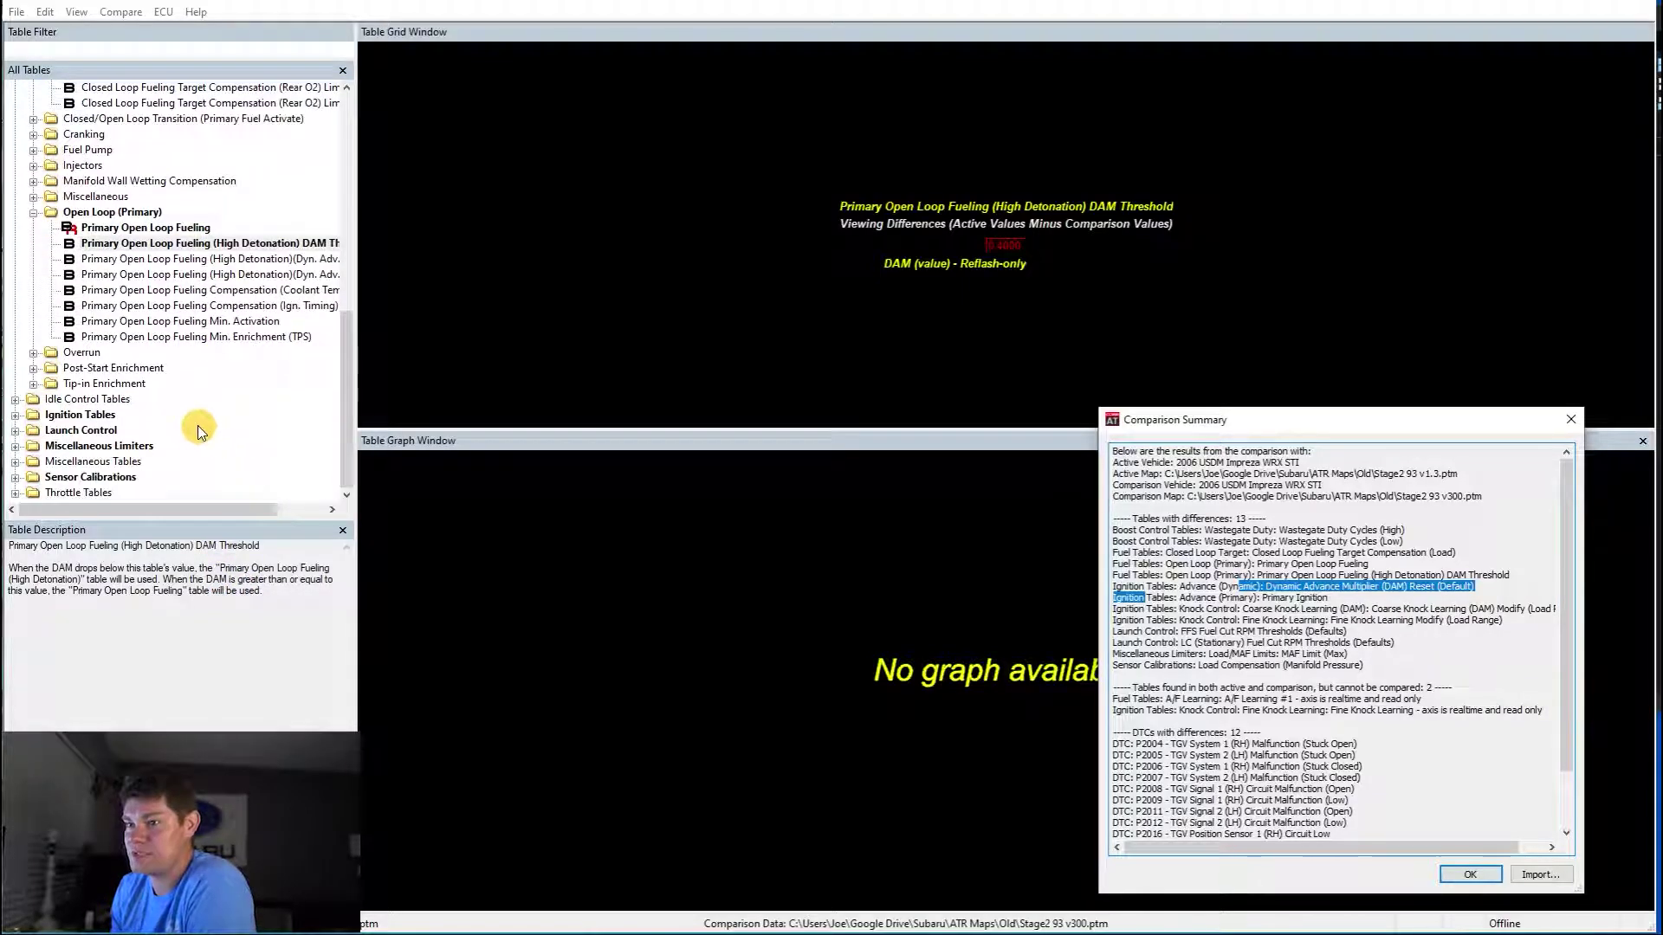
double_click(111, 412)
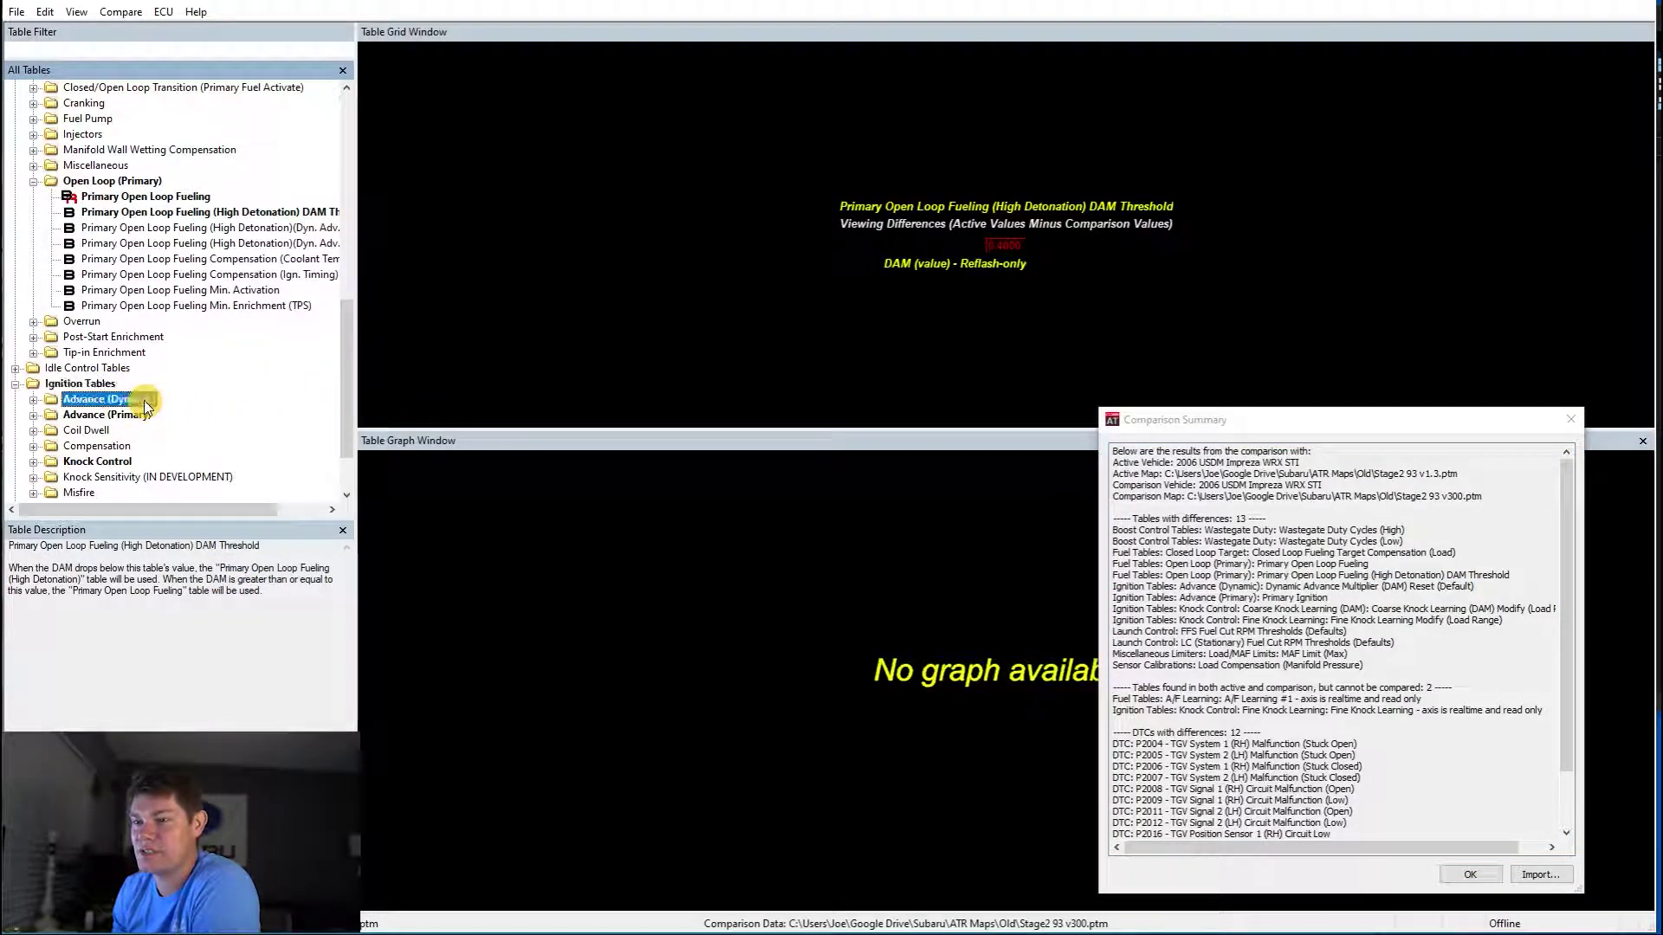
double_click(143, 400)
left_click(312, 477)
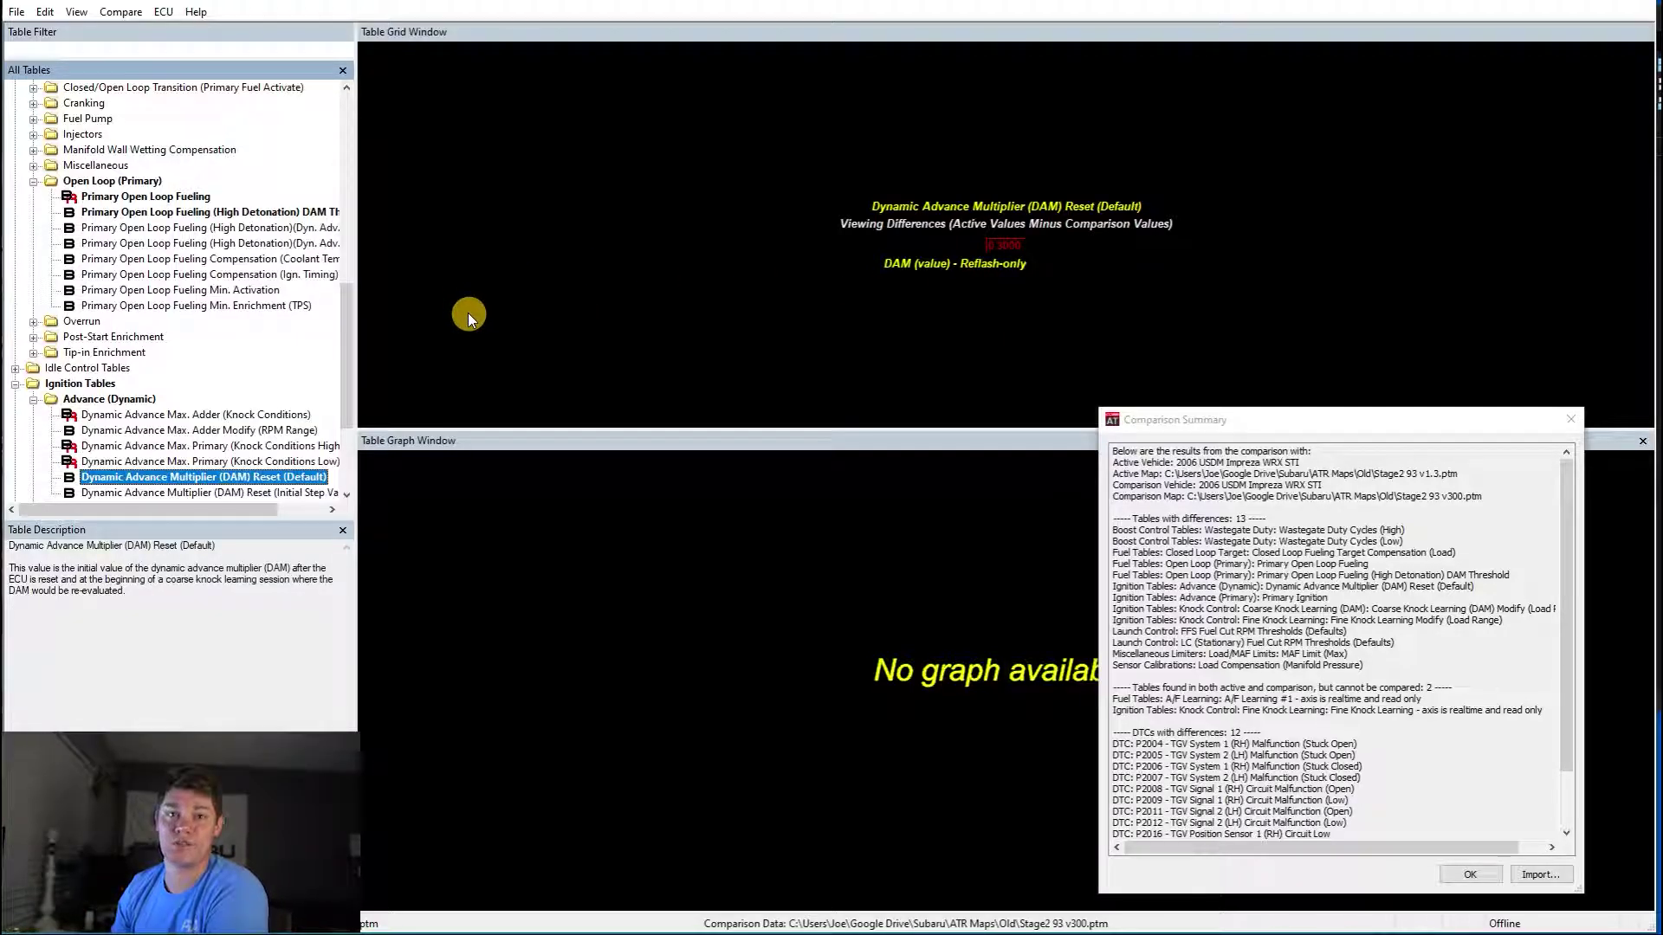
left_click(1003, 244)
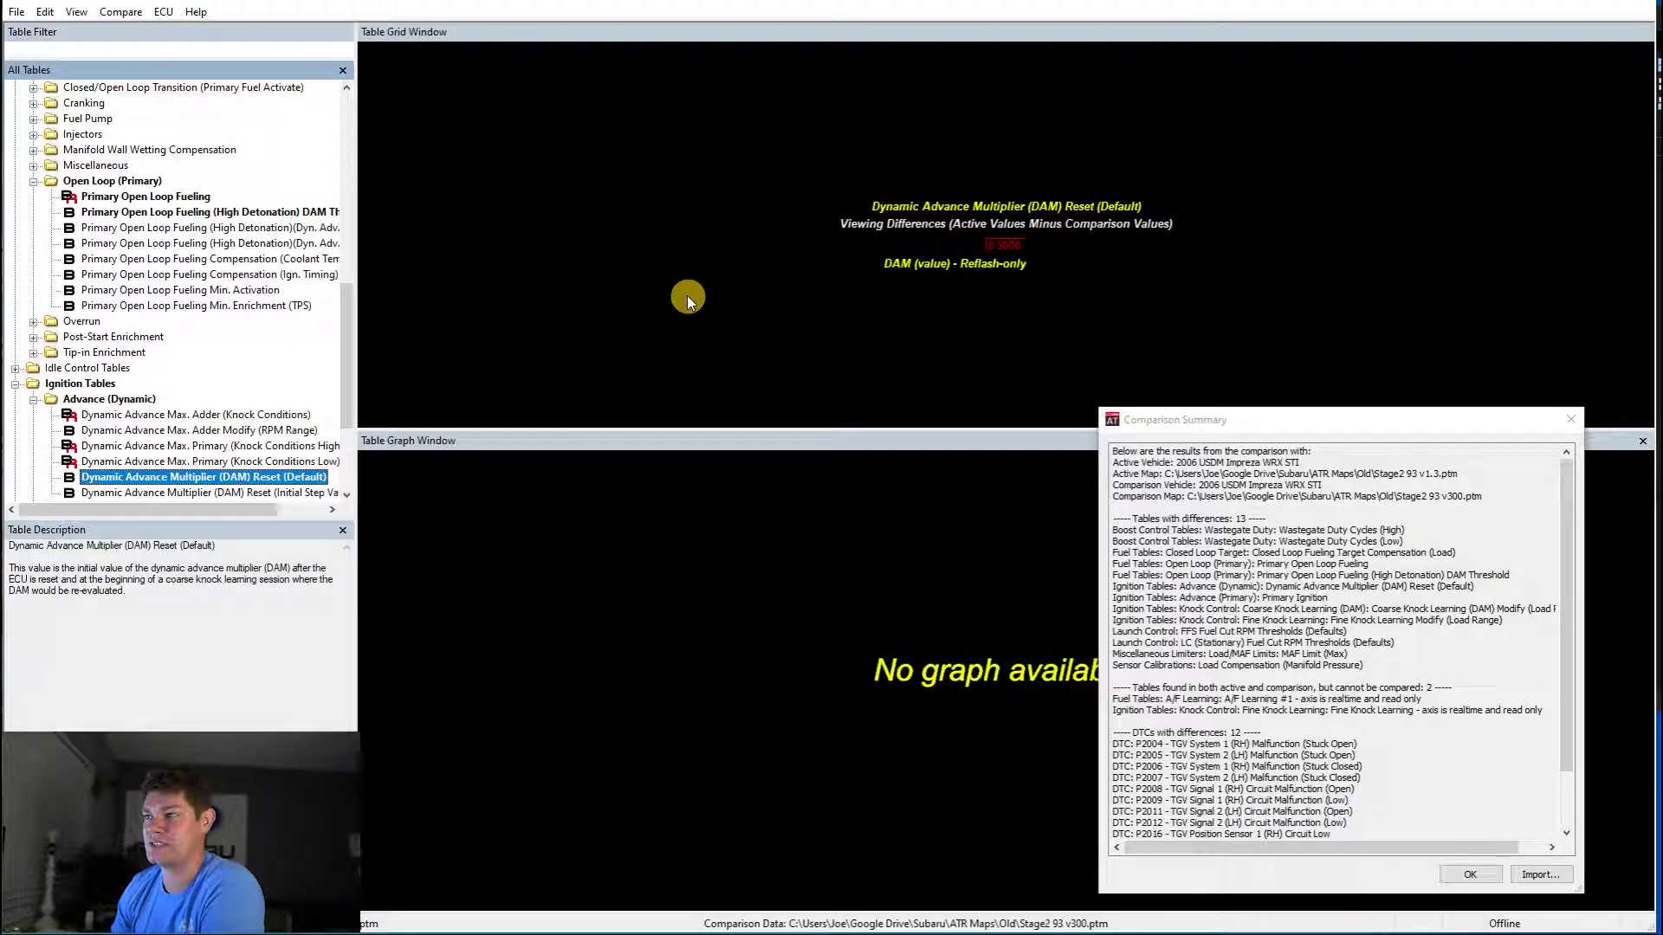
- Examine the Primary Ignition differences from v300 in the Advance (Primary) ignition tables
scroll(350, 376, "down", 2)
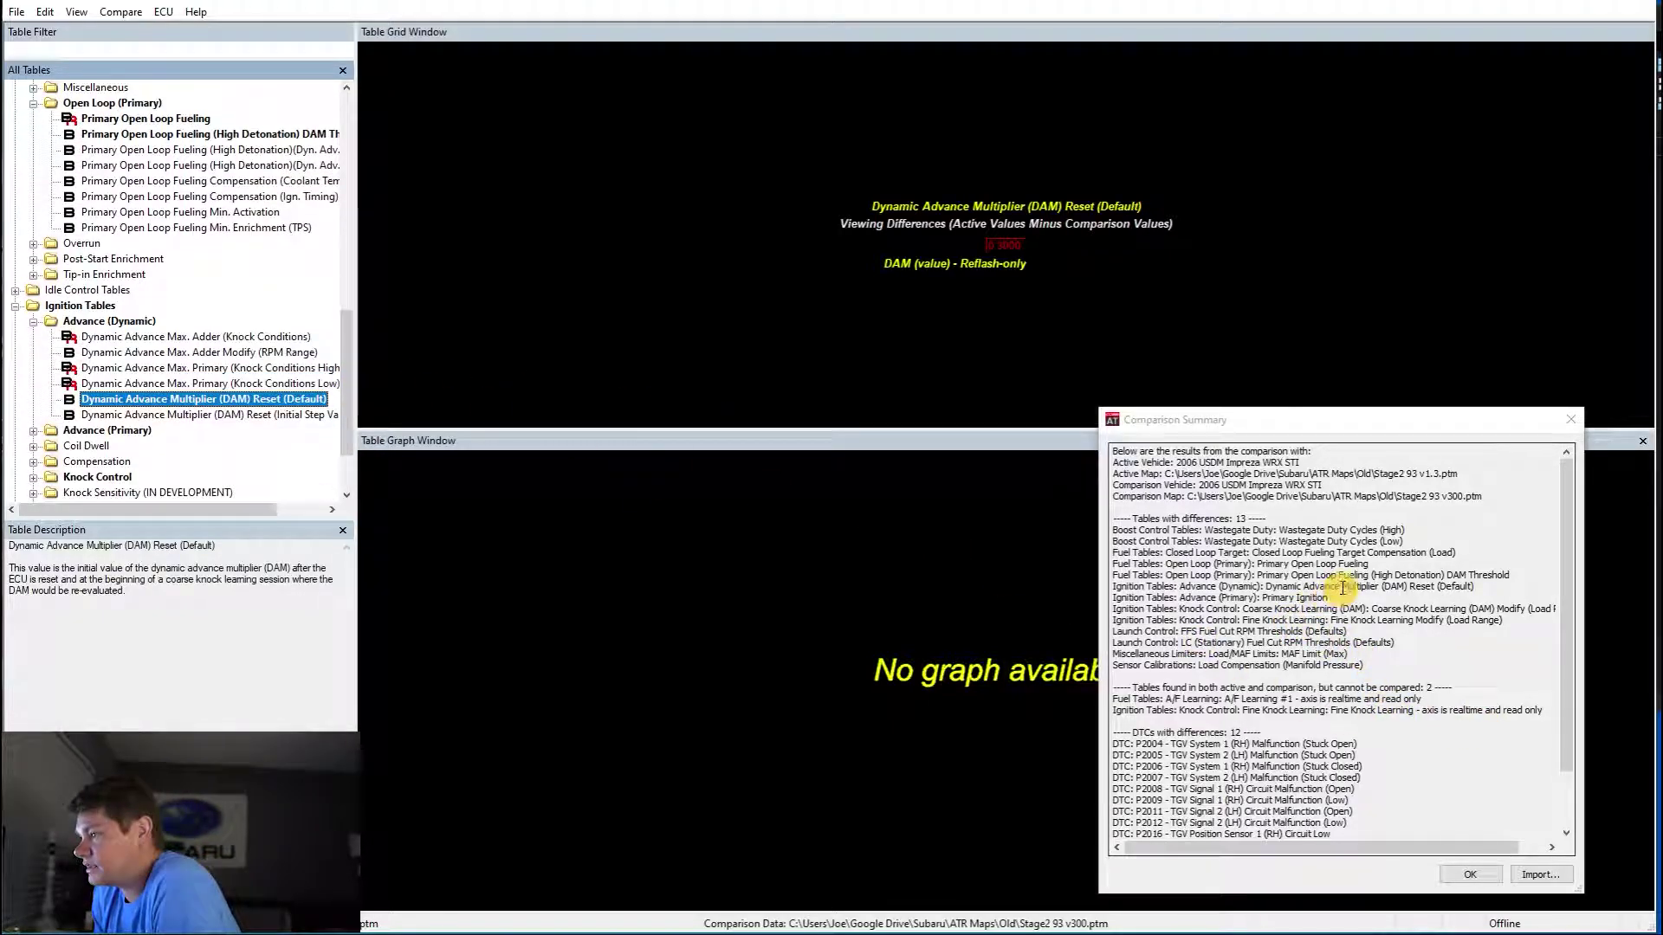
left_click_drag(1329, 597, 1155, 596)
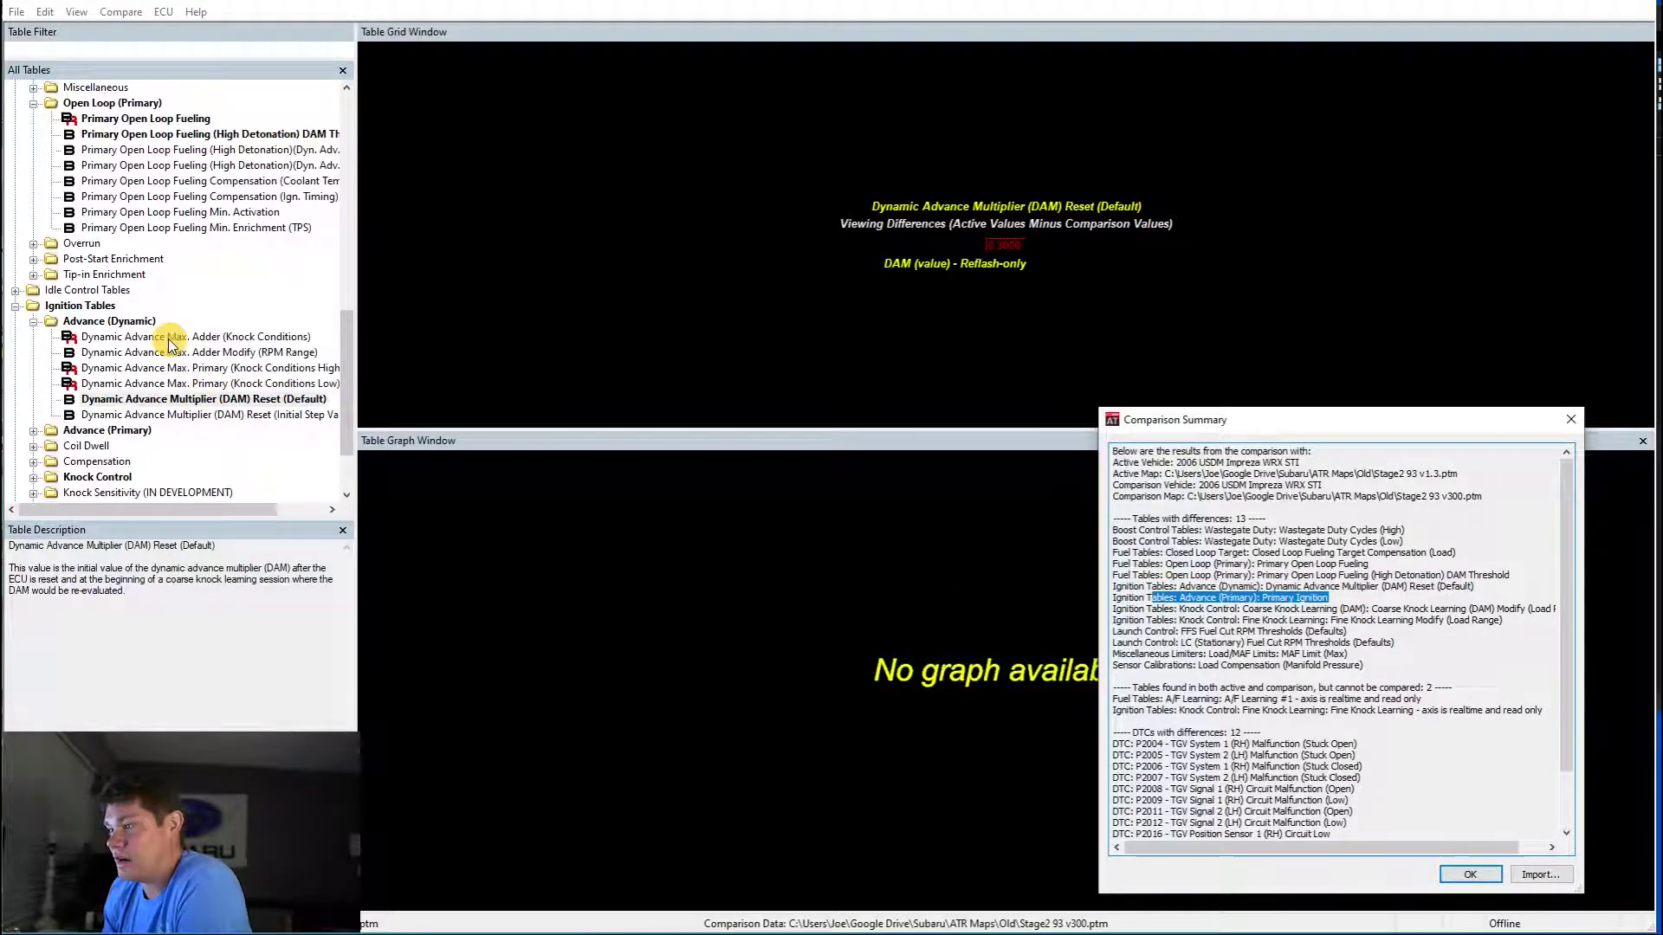
scroll(147, 333, "down", 1)
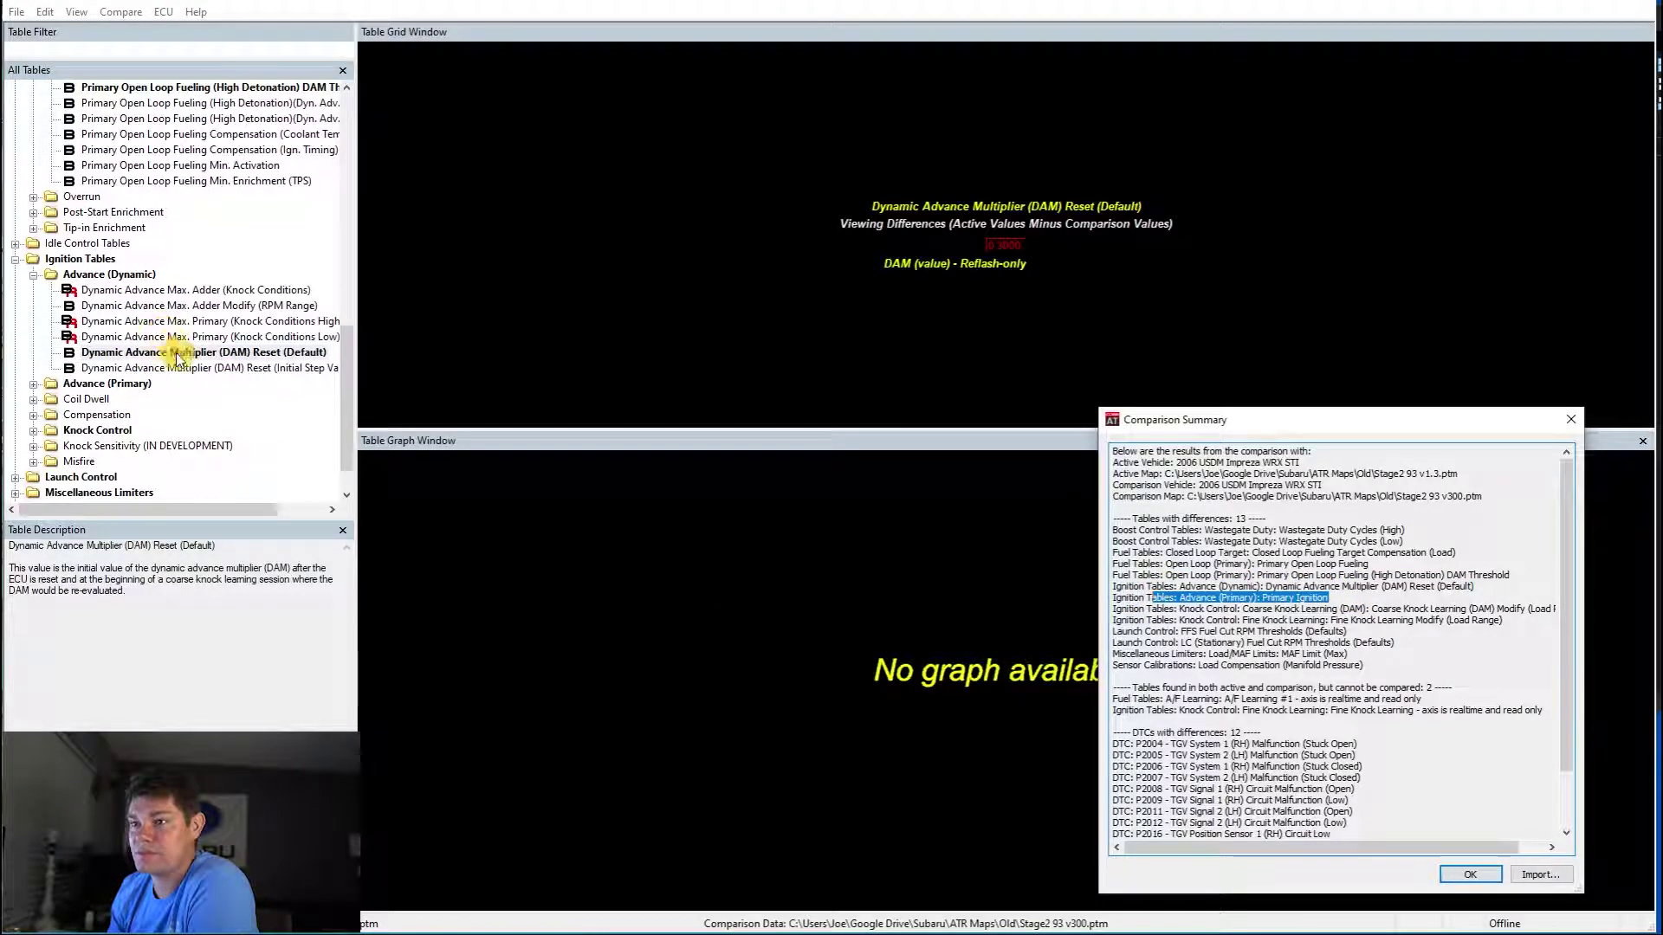
double_click(125, 387)
left_click(123, 399)
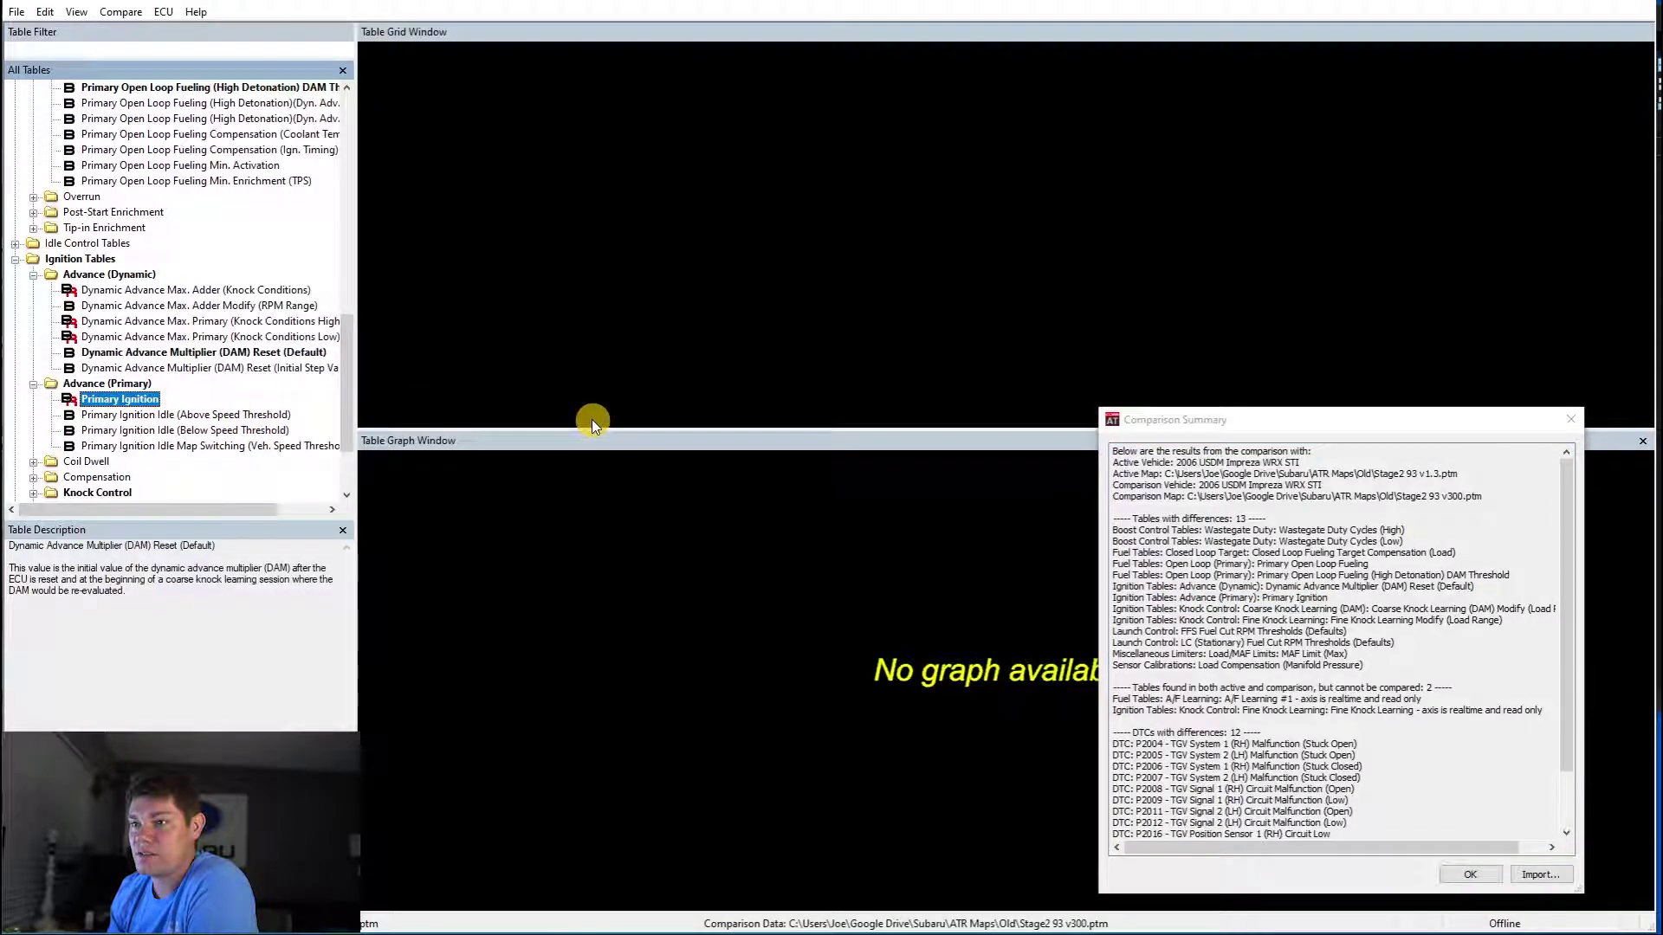
left_click(1284, 275)
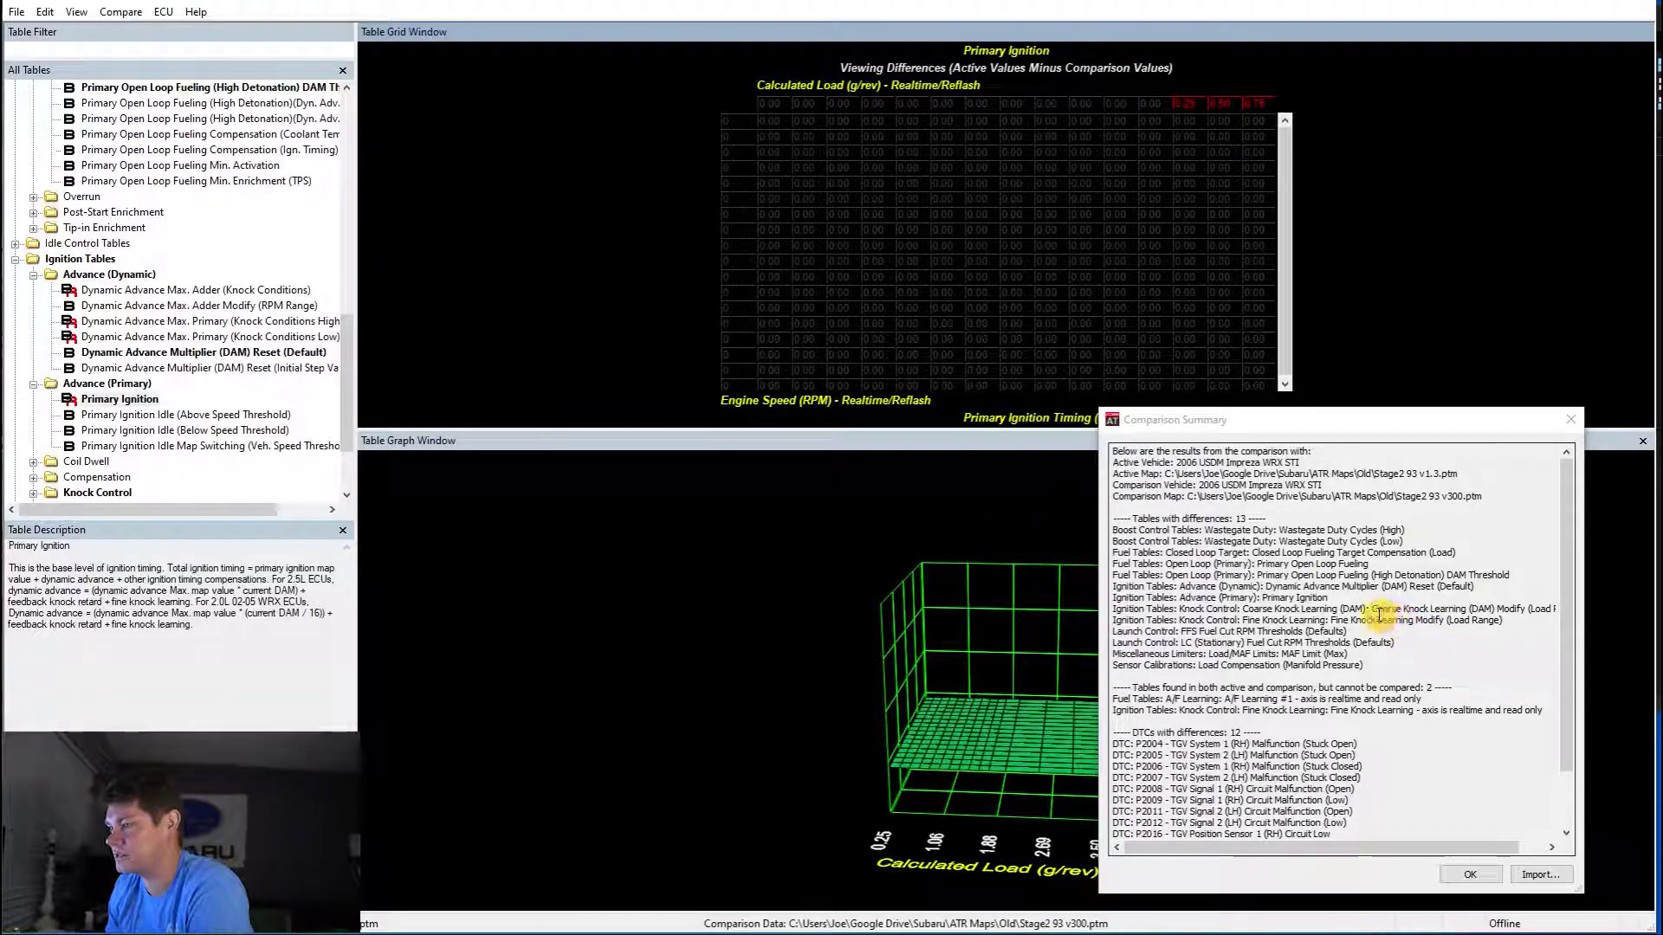
- Examine the Coarse Knock Learning (DAM) Modify (Load Range) difference in the Knock Control ignition tables
left_click_drag(1339, 608, 1240, 610)
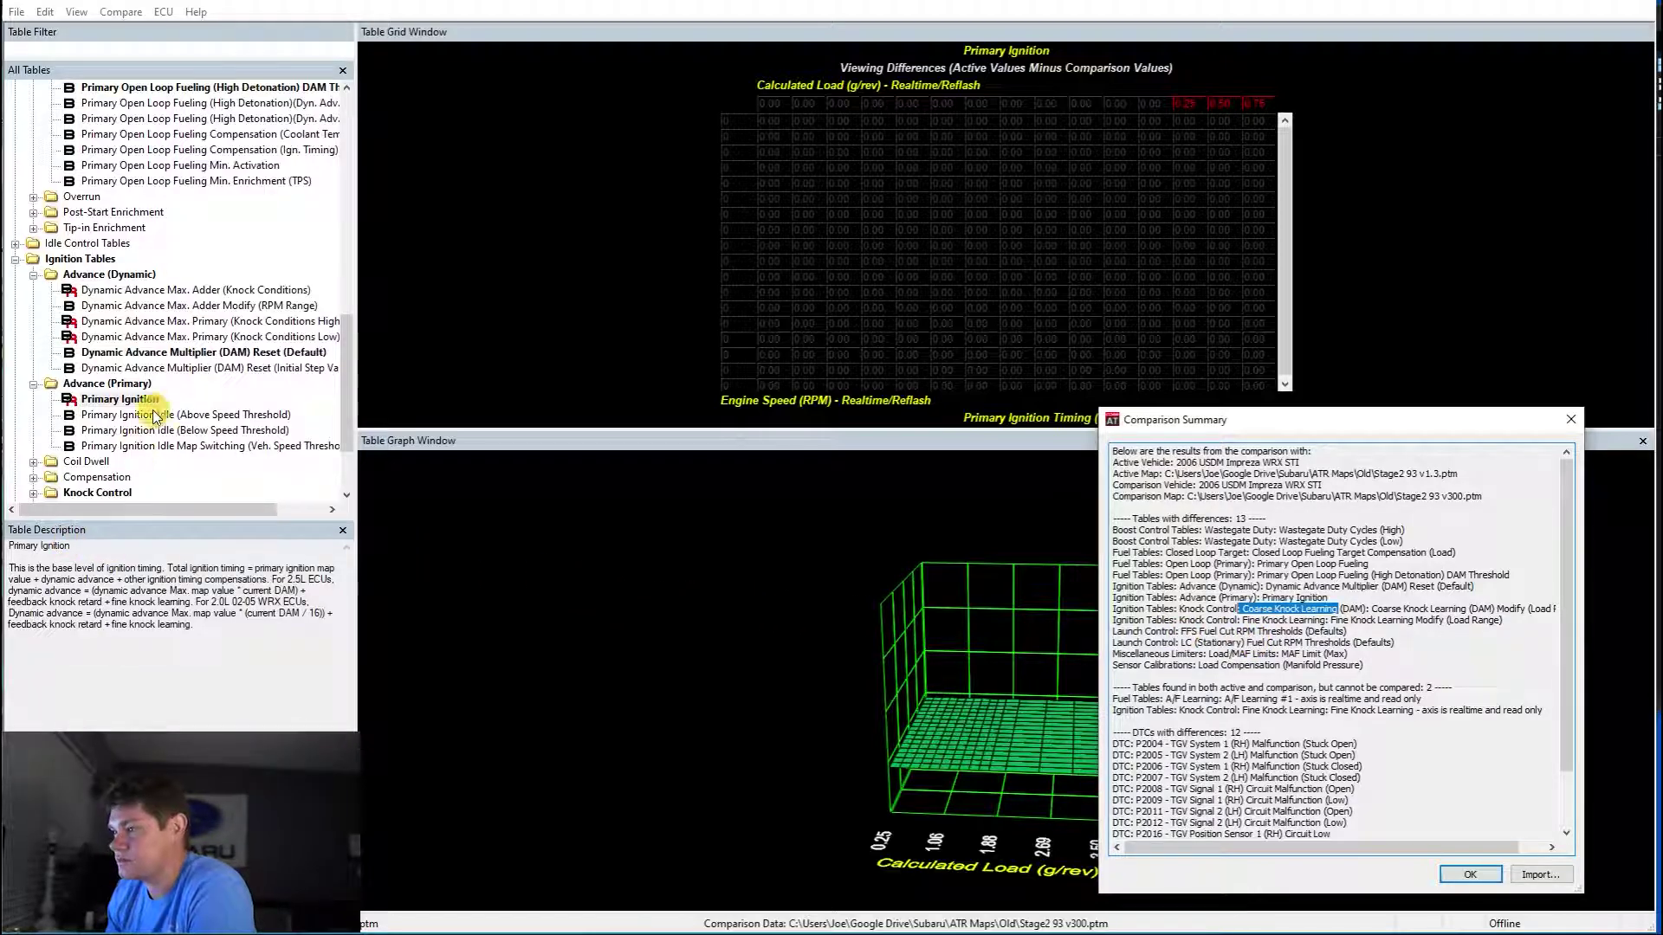
scroll(128, 445, "down", 1)
double_click(128, 445)
scroll(243, 427, "down", 1)
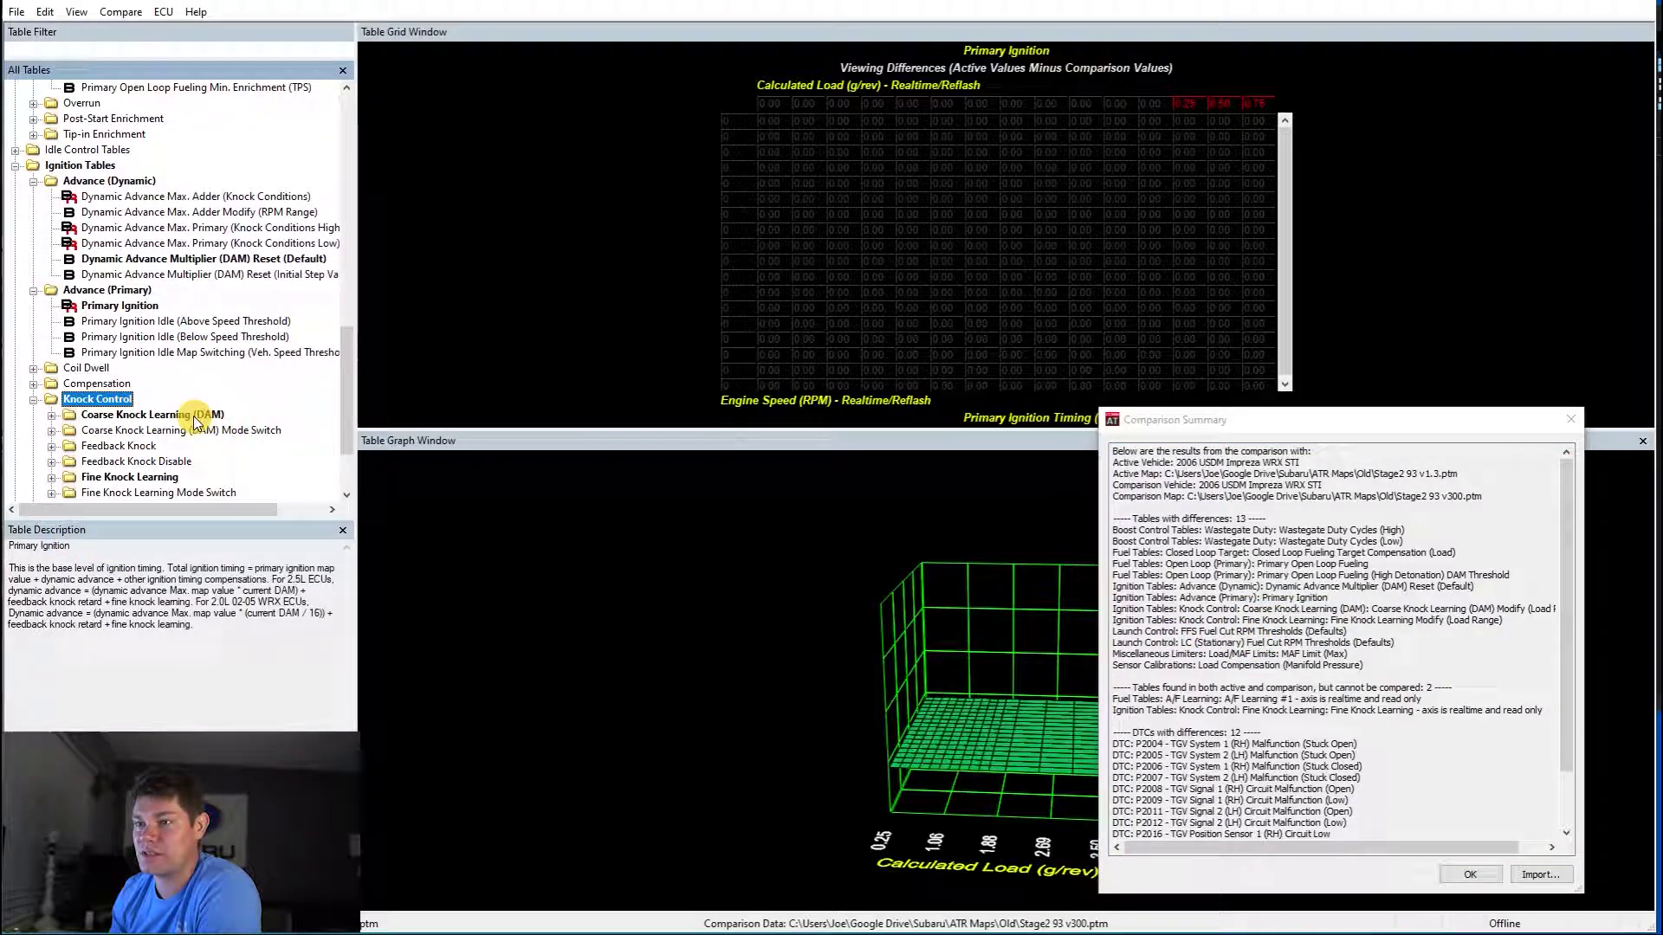
double_click(195, 416)
left_click(272, 445)
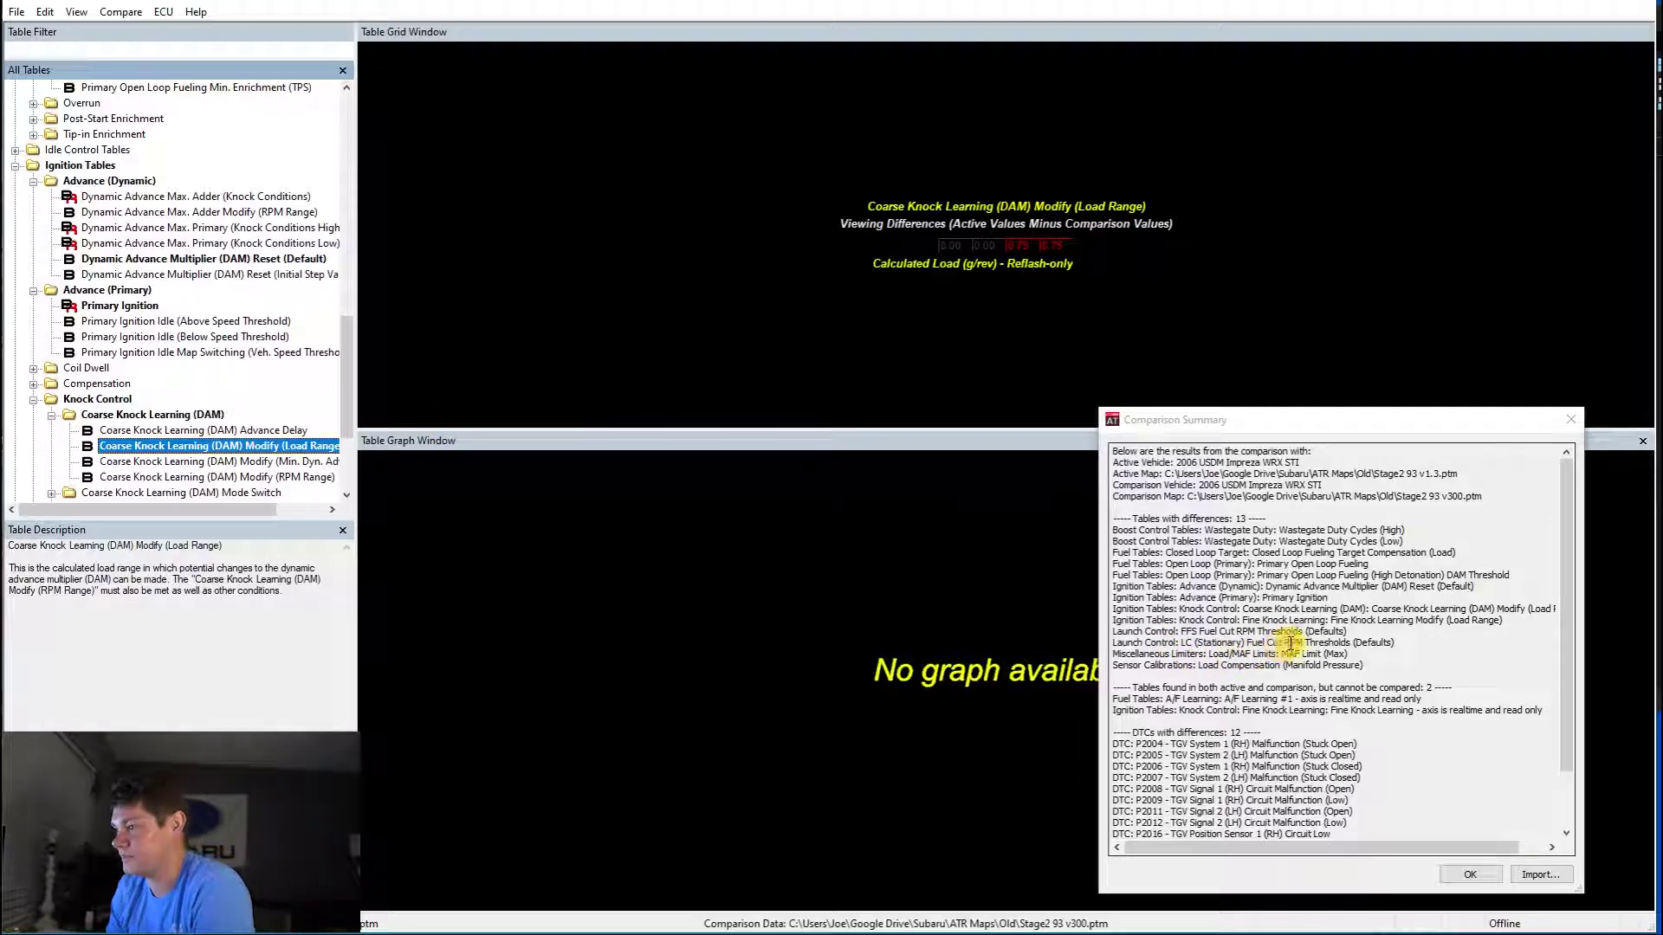
- Examine the Fine Knock Learning Modify (Load Range) difference in the Knock Control ignition tables
left_click_drag(1310, 620, 1257, 620)
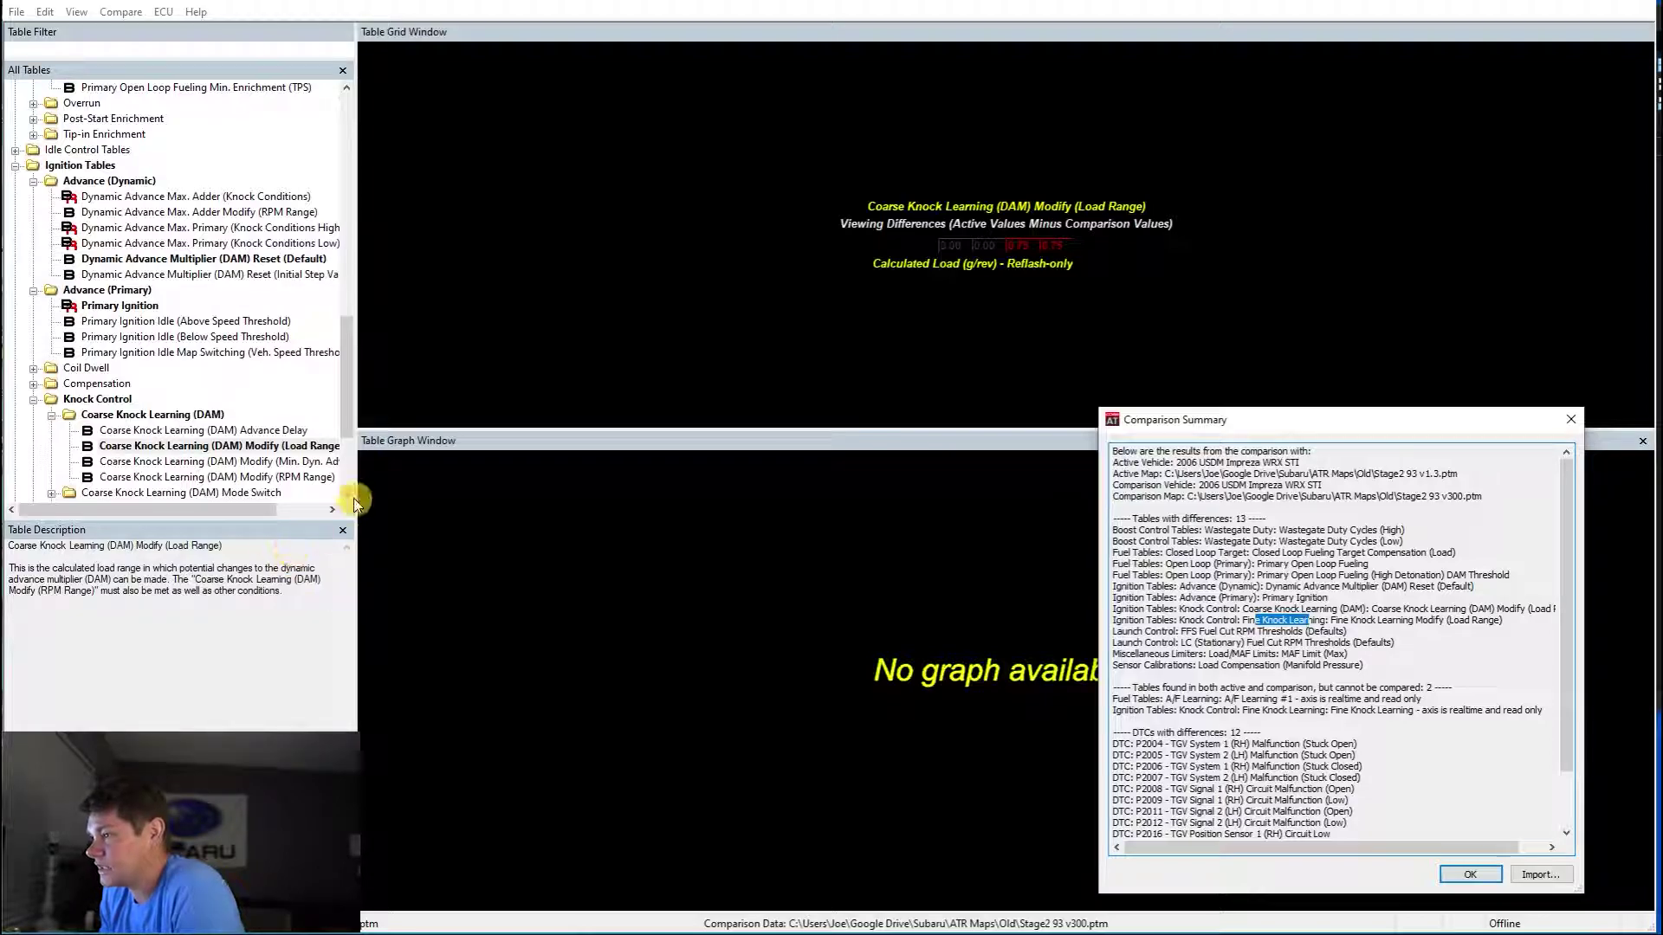
scroll(213, 458, "down", 2)
double_click(147, 445)
left_click(199, 445)
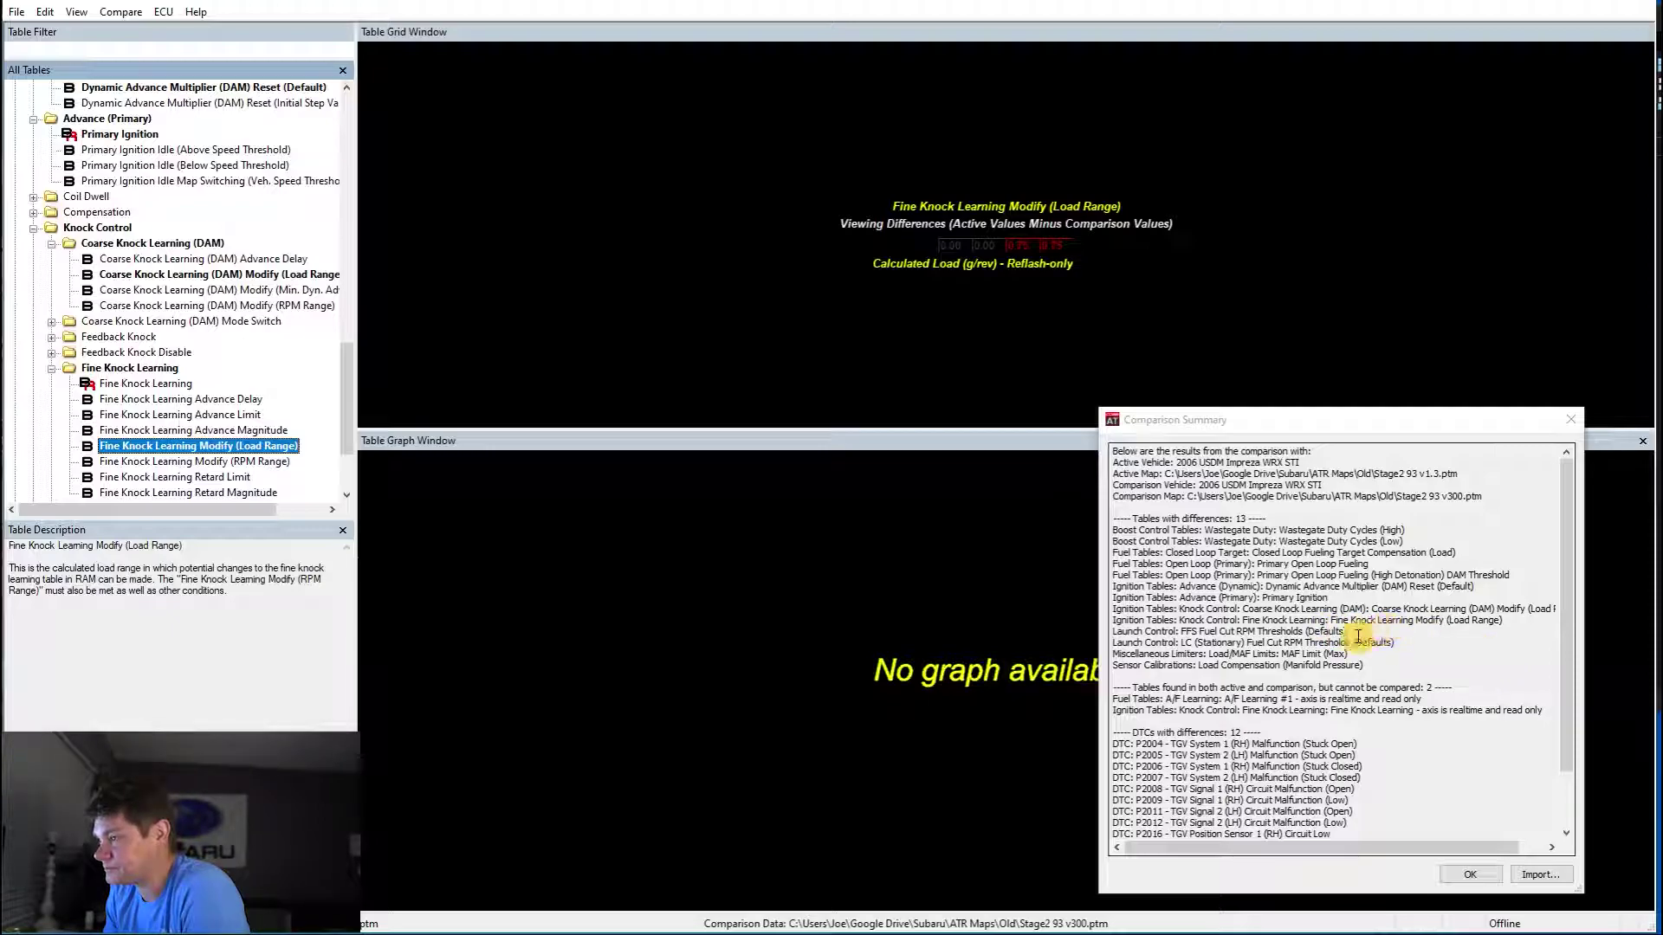
- Review the FFS and LC (Stationary) Fuel Cut RPM Thresholds entries for Launch Control in the comparison summary
left_click_drag(1303, 632, 1151, 632)
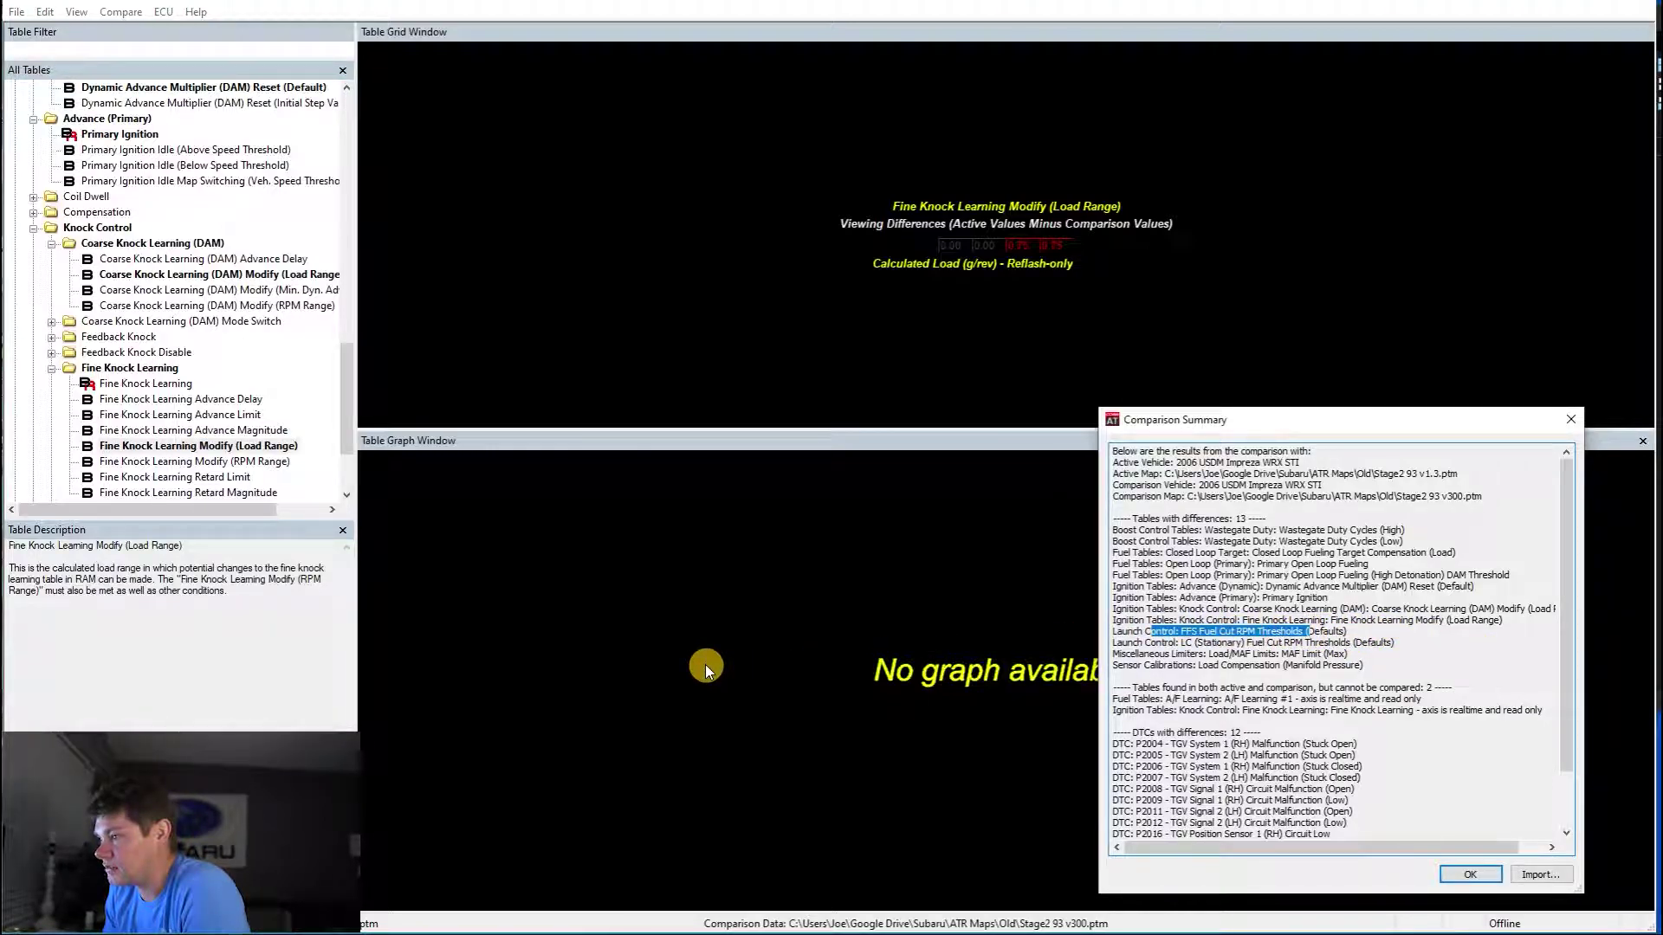
left_click_drag(1396, 643, 1128, 639)
scroll(1247, 641, "down", 1)
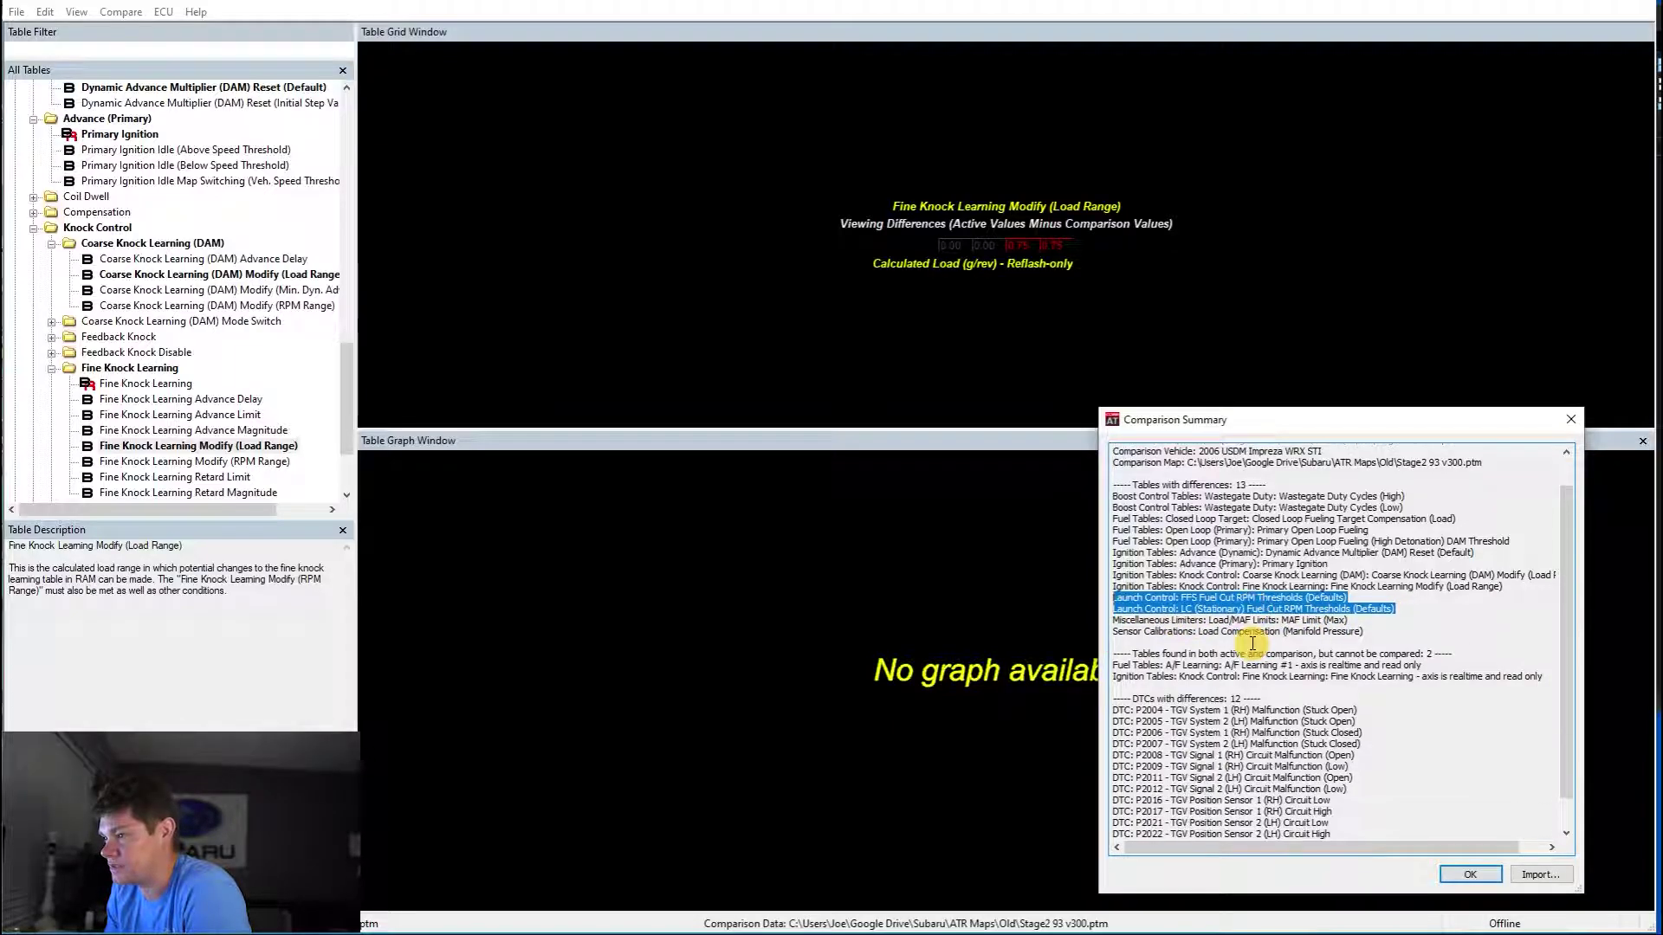
- Examine the MAF Limit (Max) difference in the Load/MAF Limits tables of the Miscellaneous Limiters
left_click(1186, 620)
left_click_drag(1187, 620, 1303, 608)
scroll(138, 372, "down", 3)
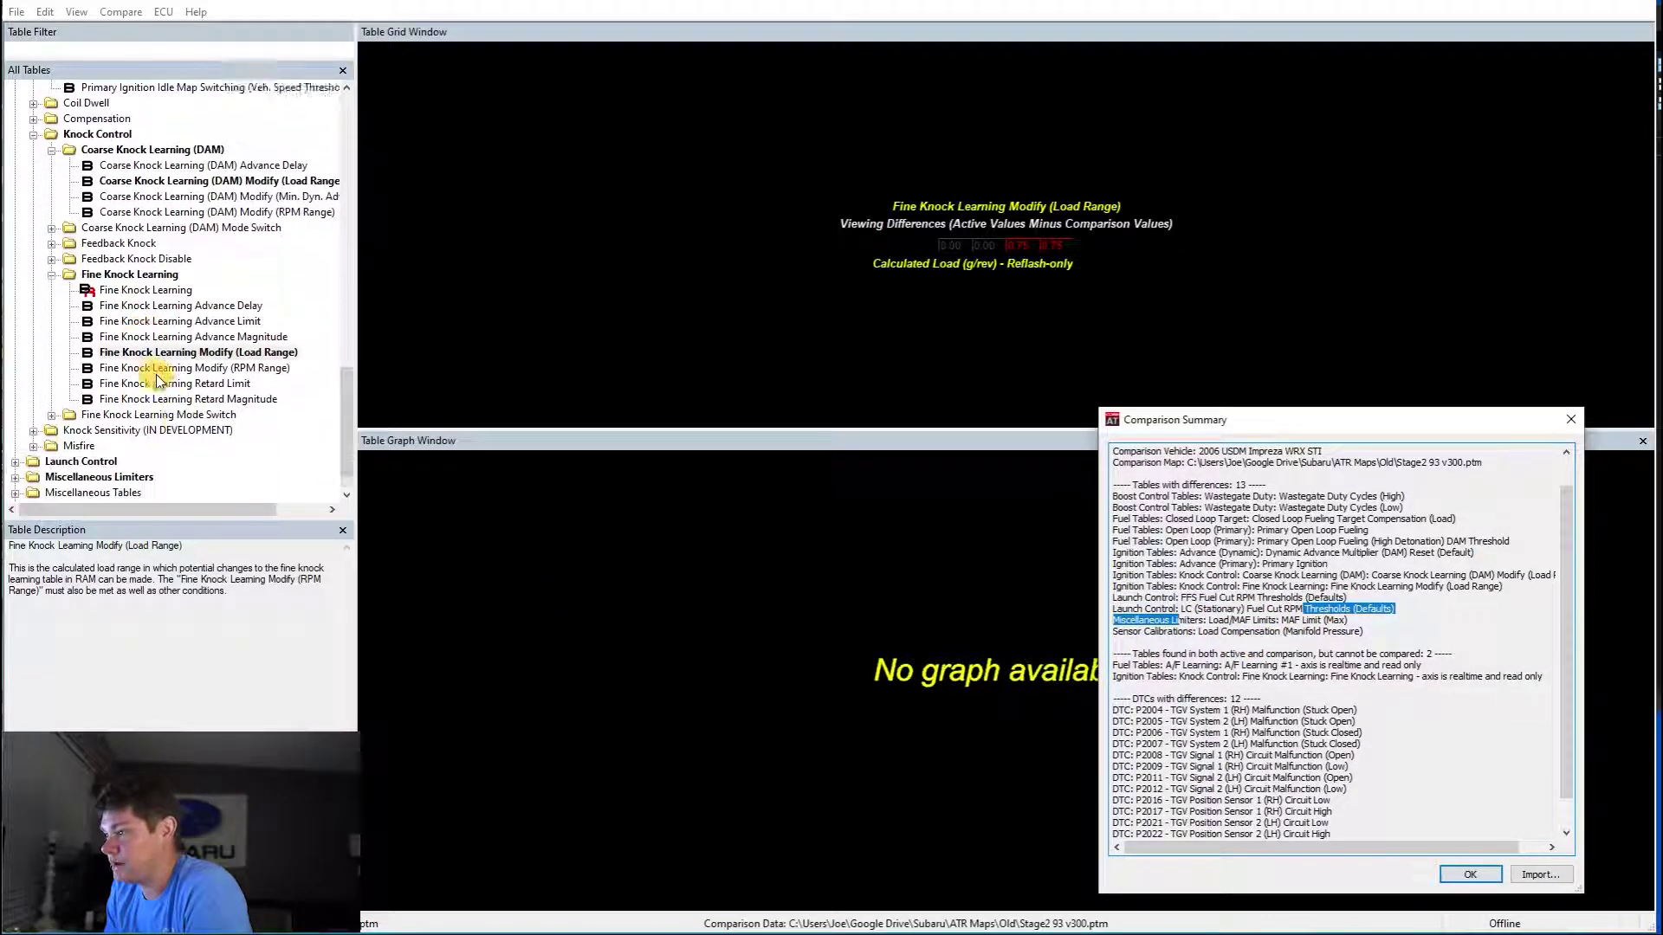
double_click(102, 446)
double_click(106, 464)
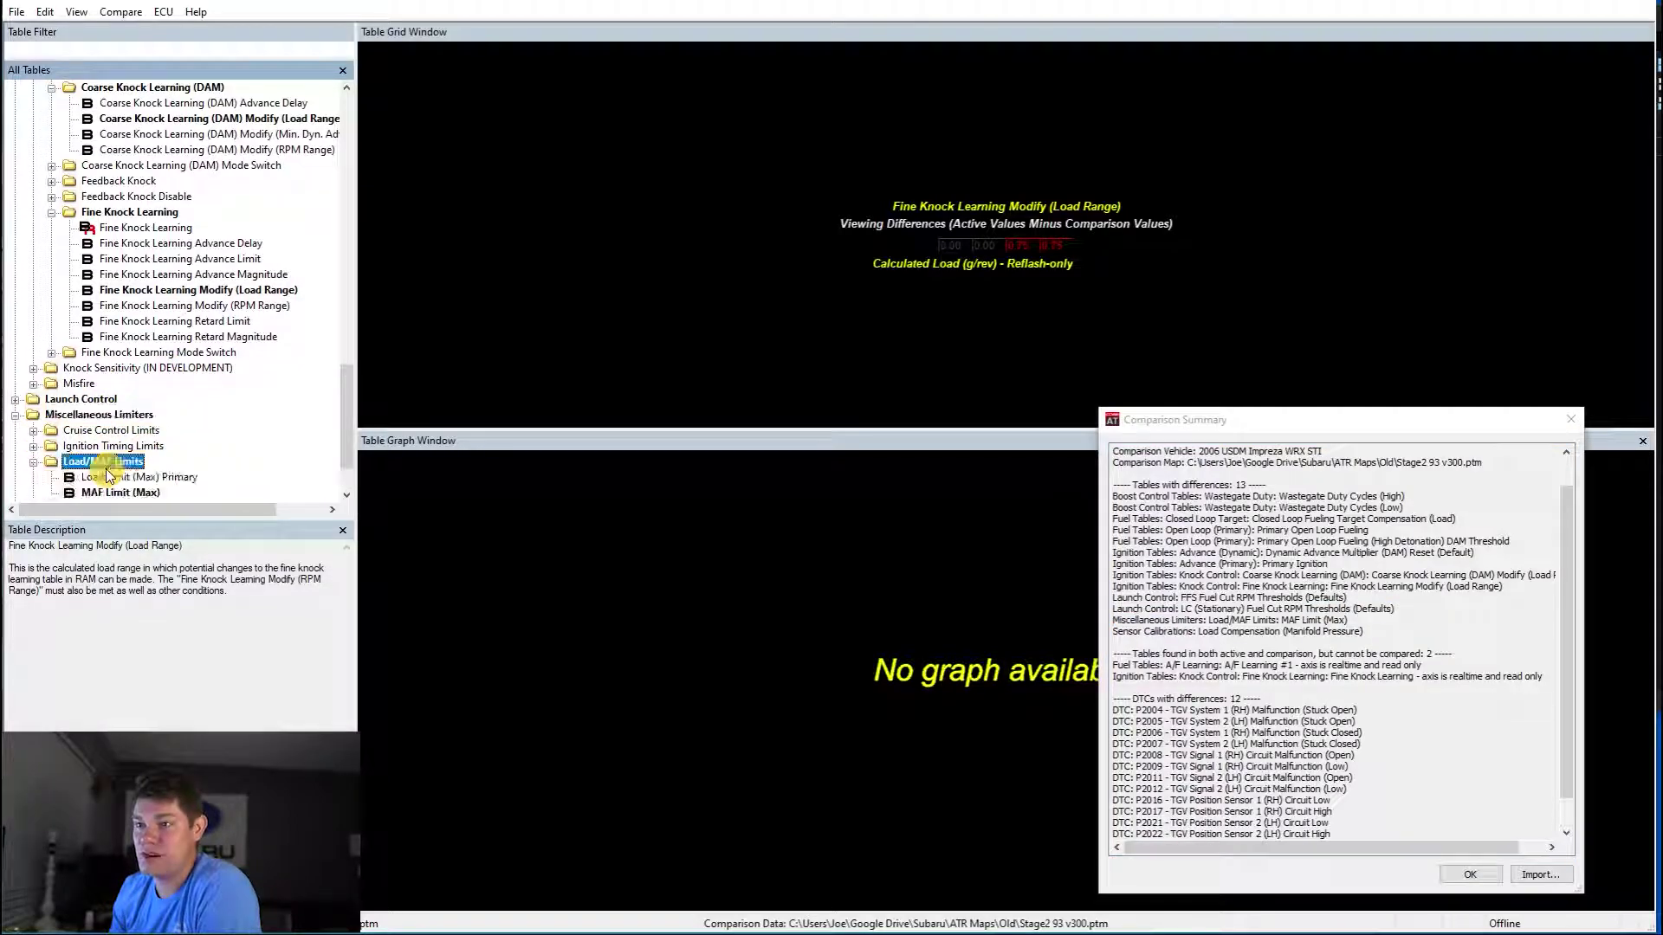
left_click(125, 492)
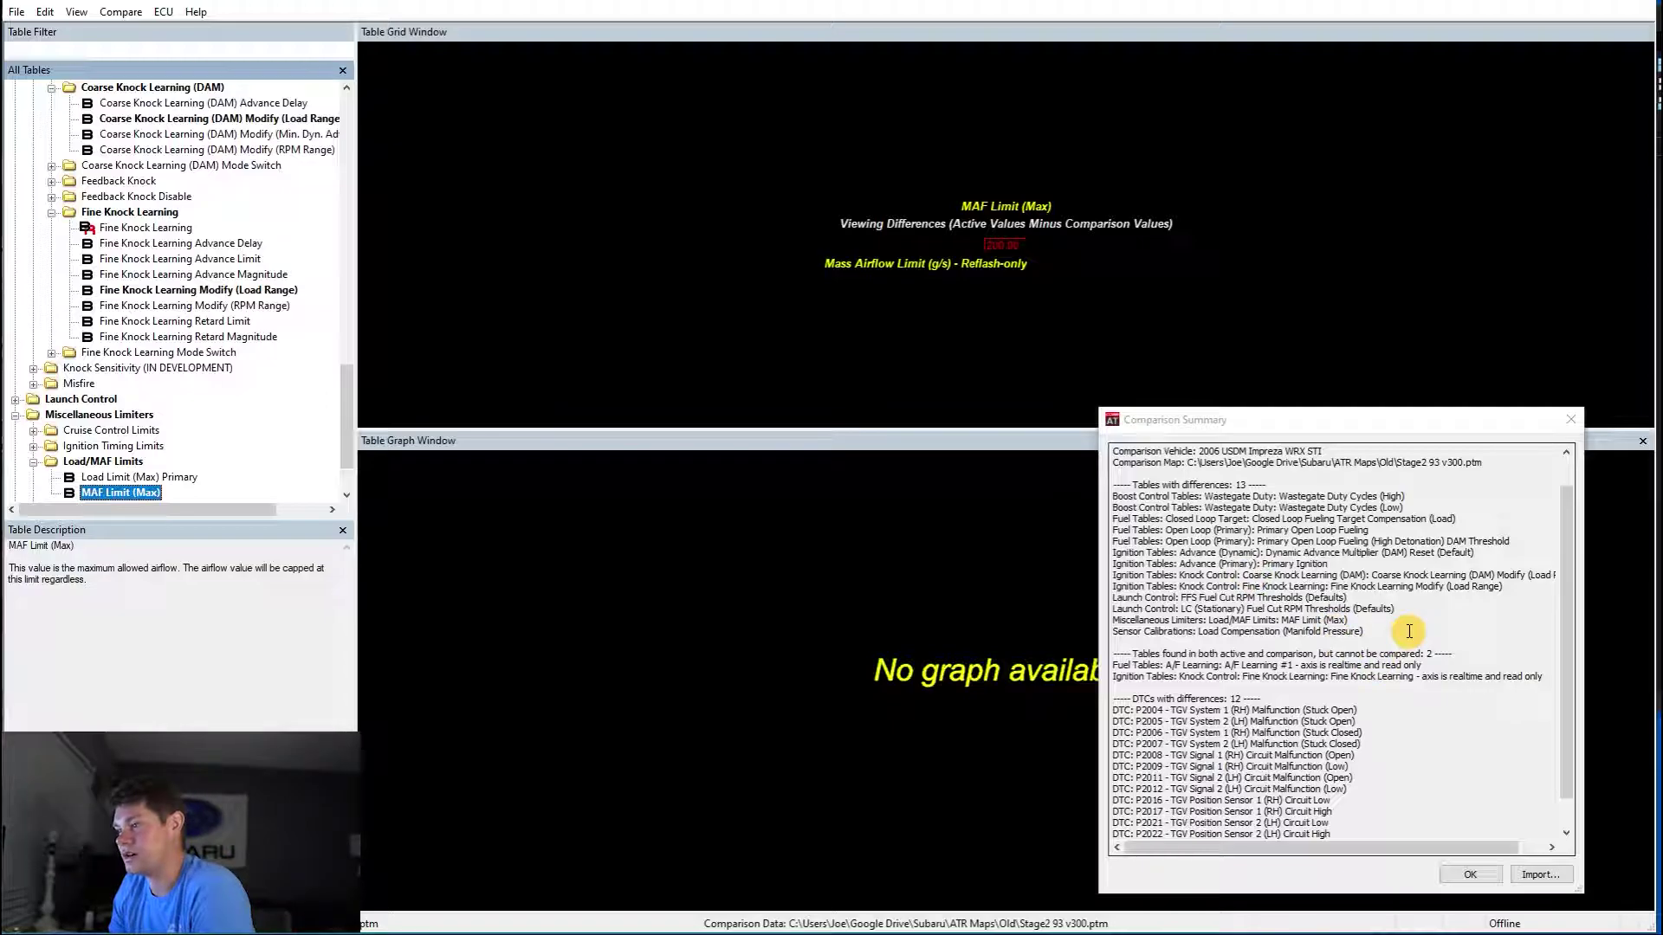
- Examine the Load Compensation (Manifold Pressure) differences in the Sensor Calibrations tables
left_click_drag(1370, 633, 1189, 631)
scroll(170, 408, "down", 2)
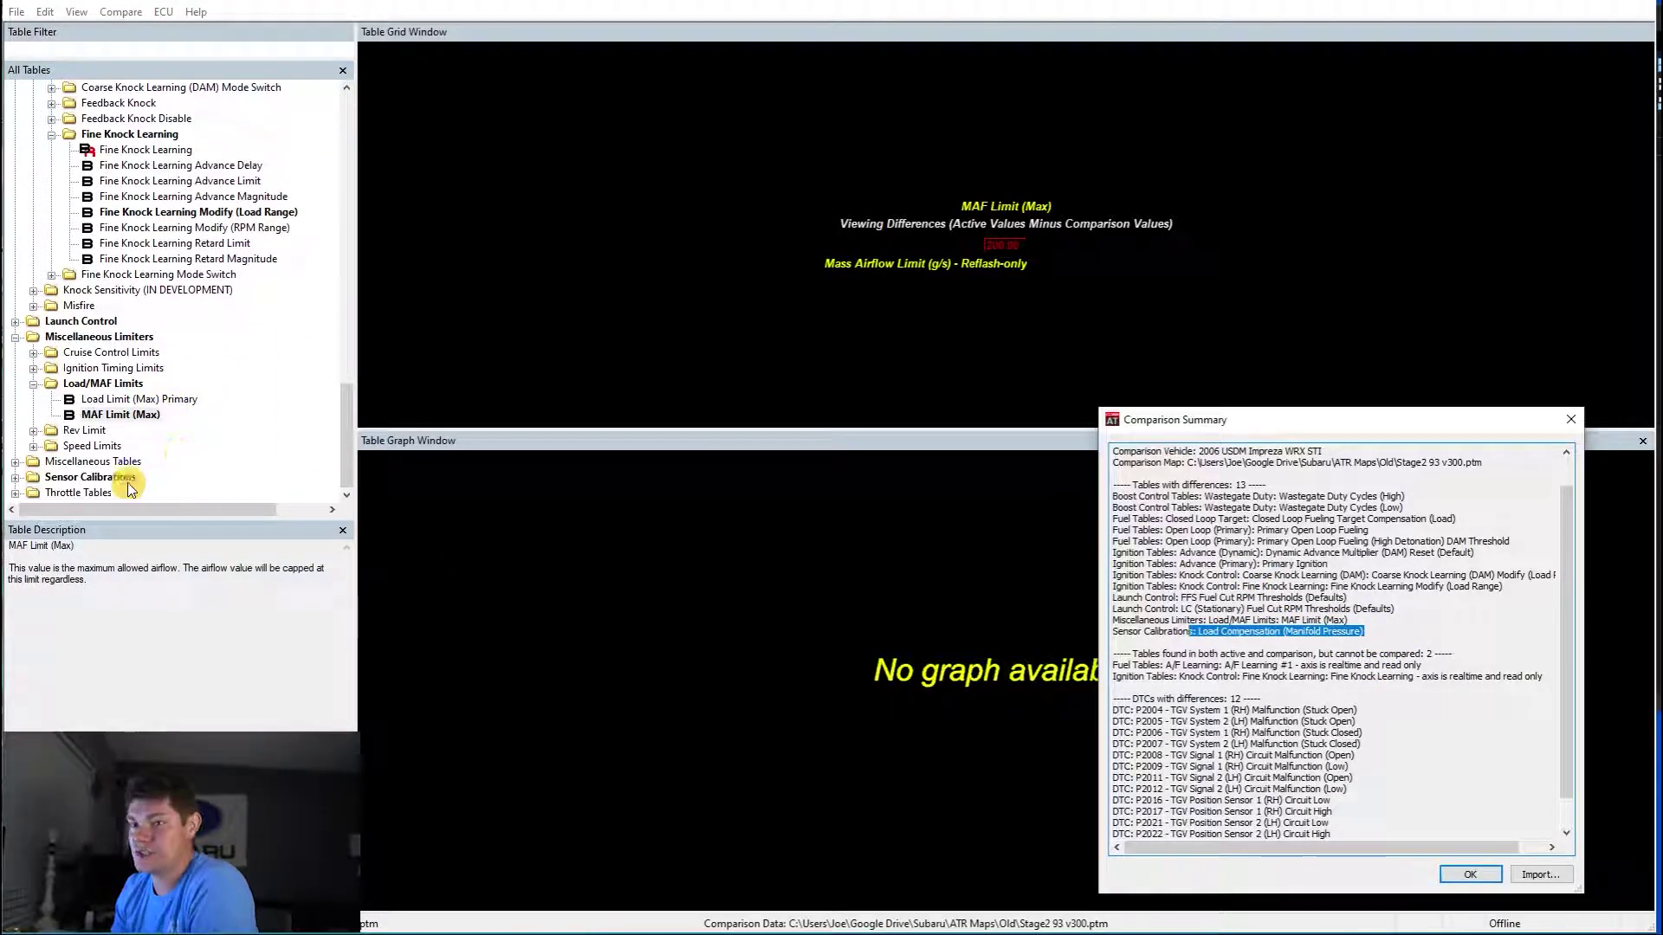
double_click(87, 478)
left_click(157, 352)
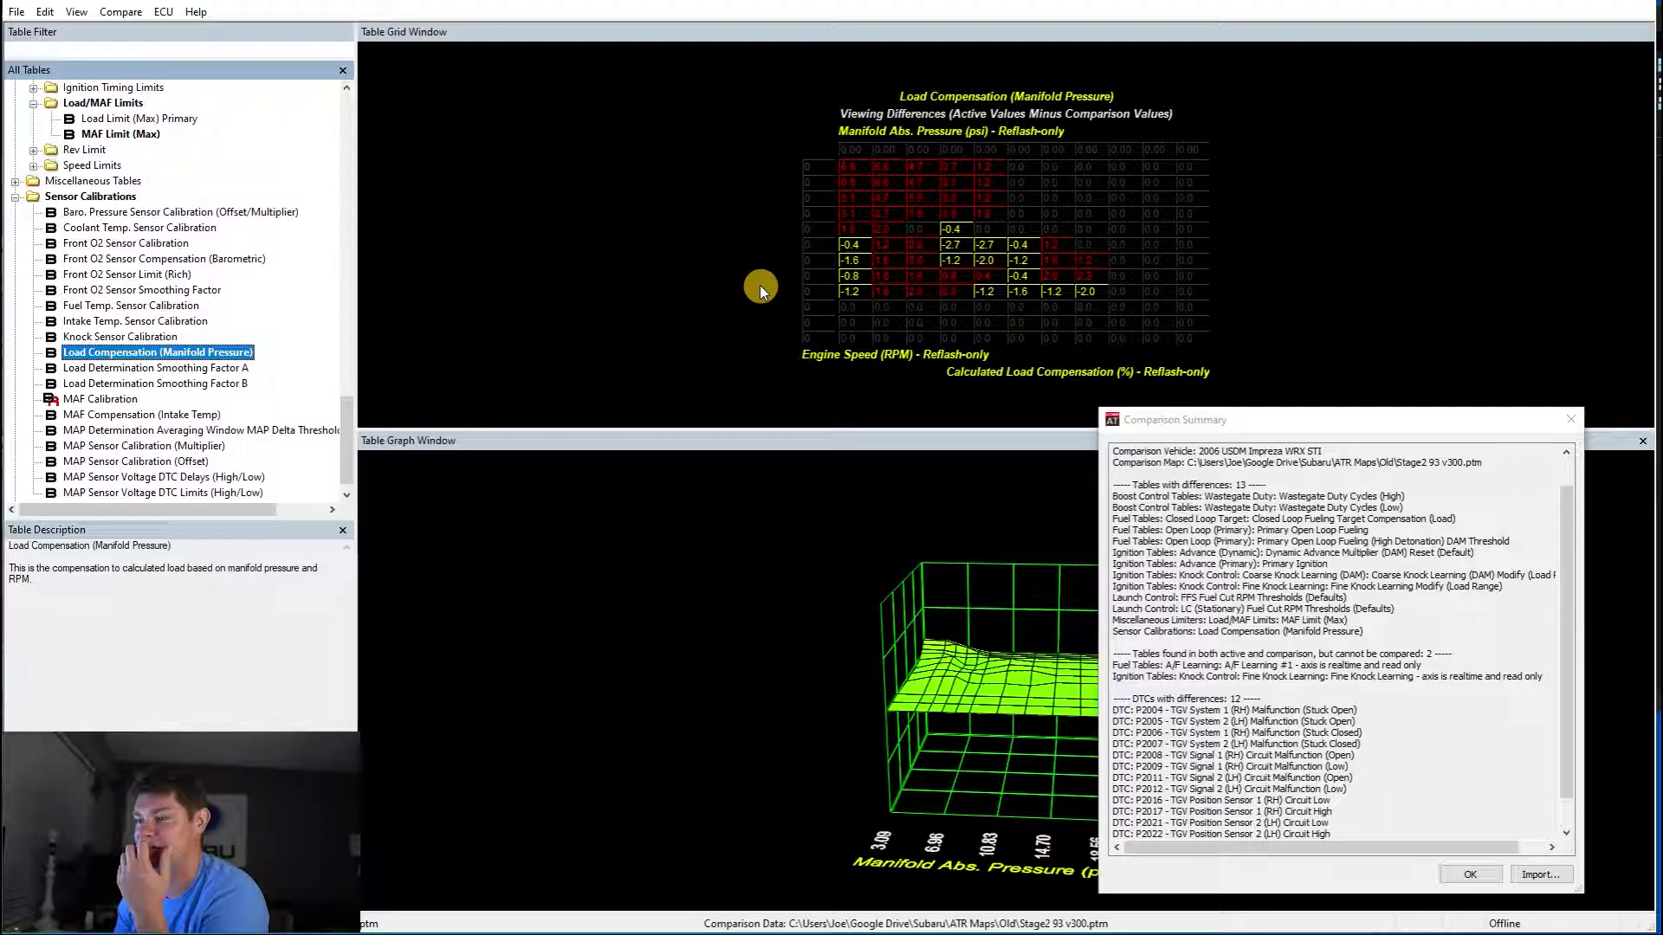
- Review the tables that cannot be compared and the differing TGV trouble codes in the comparison summary, and close it
left_click(1242, 690)
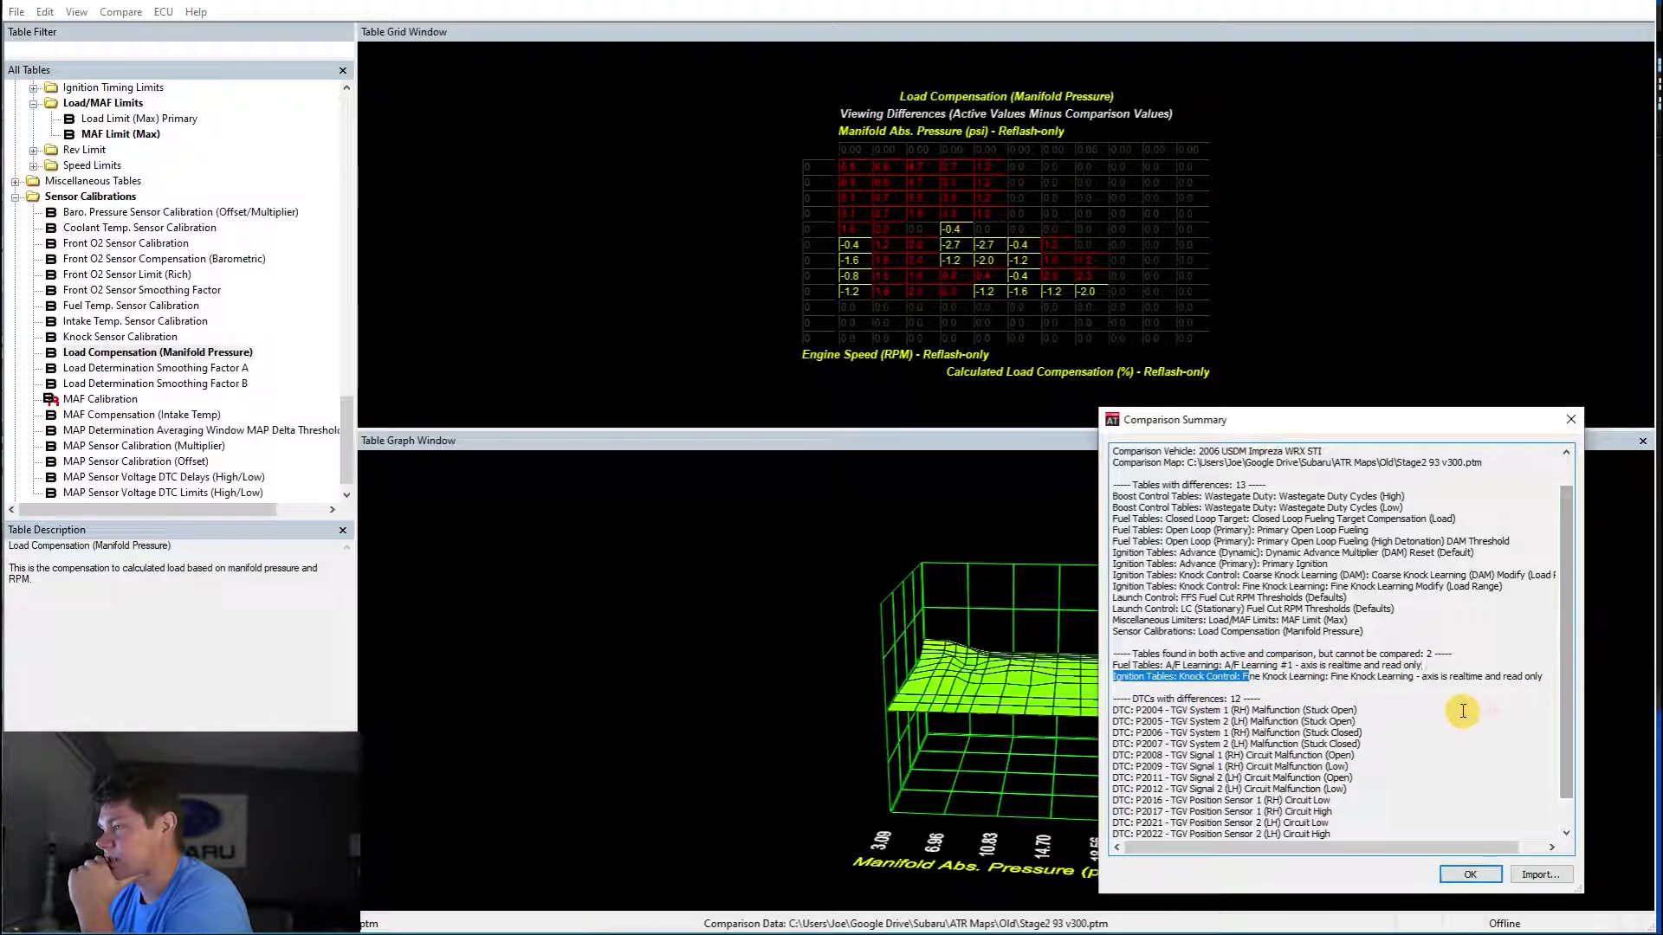
left_click_drag(1546, 676, 1332, 679)
left_click(1332, 680)
scroll(1360, 702, "down", 1)
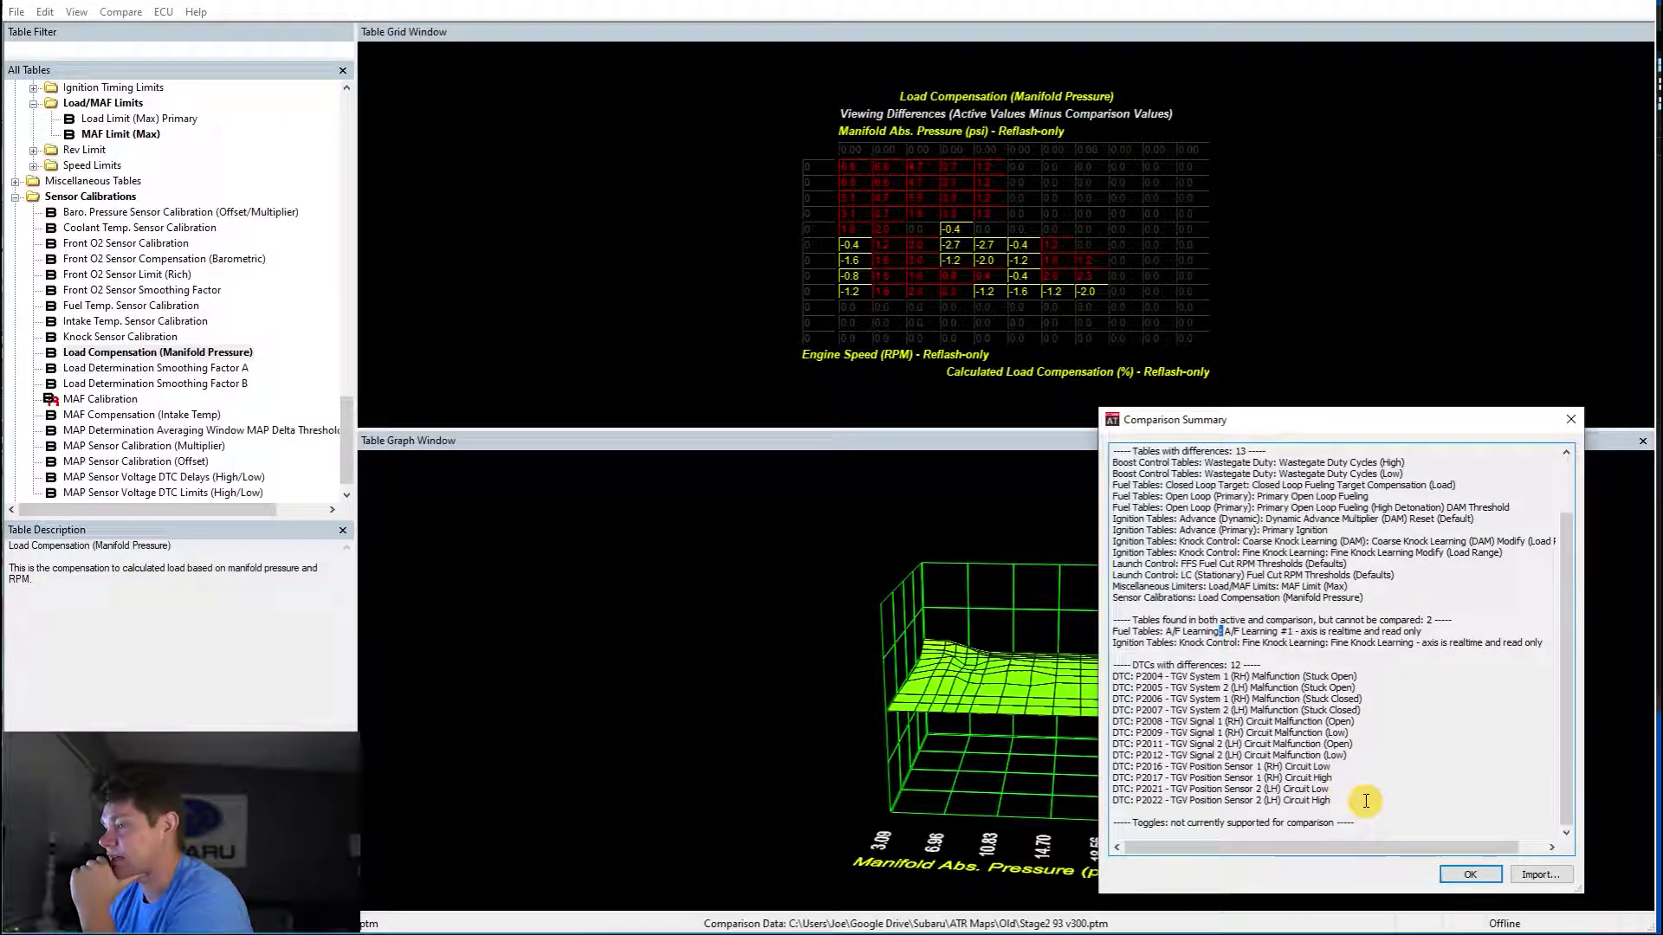
left_click_drag(1349, 807, 1123, 676)
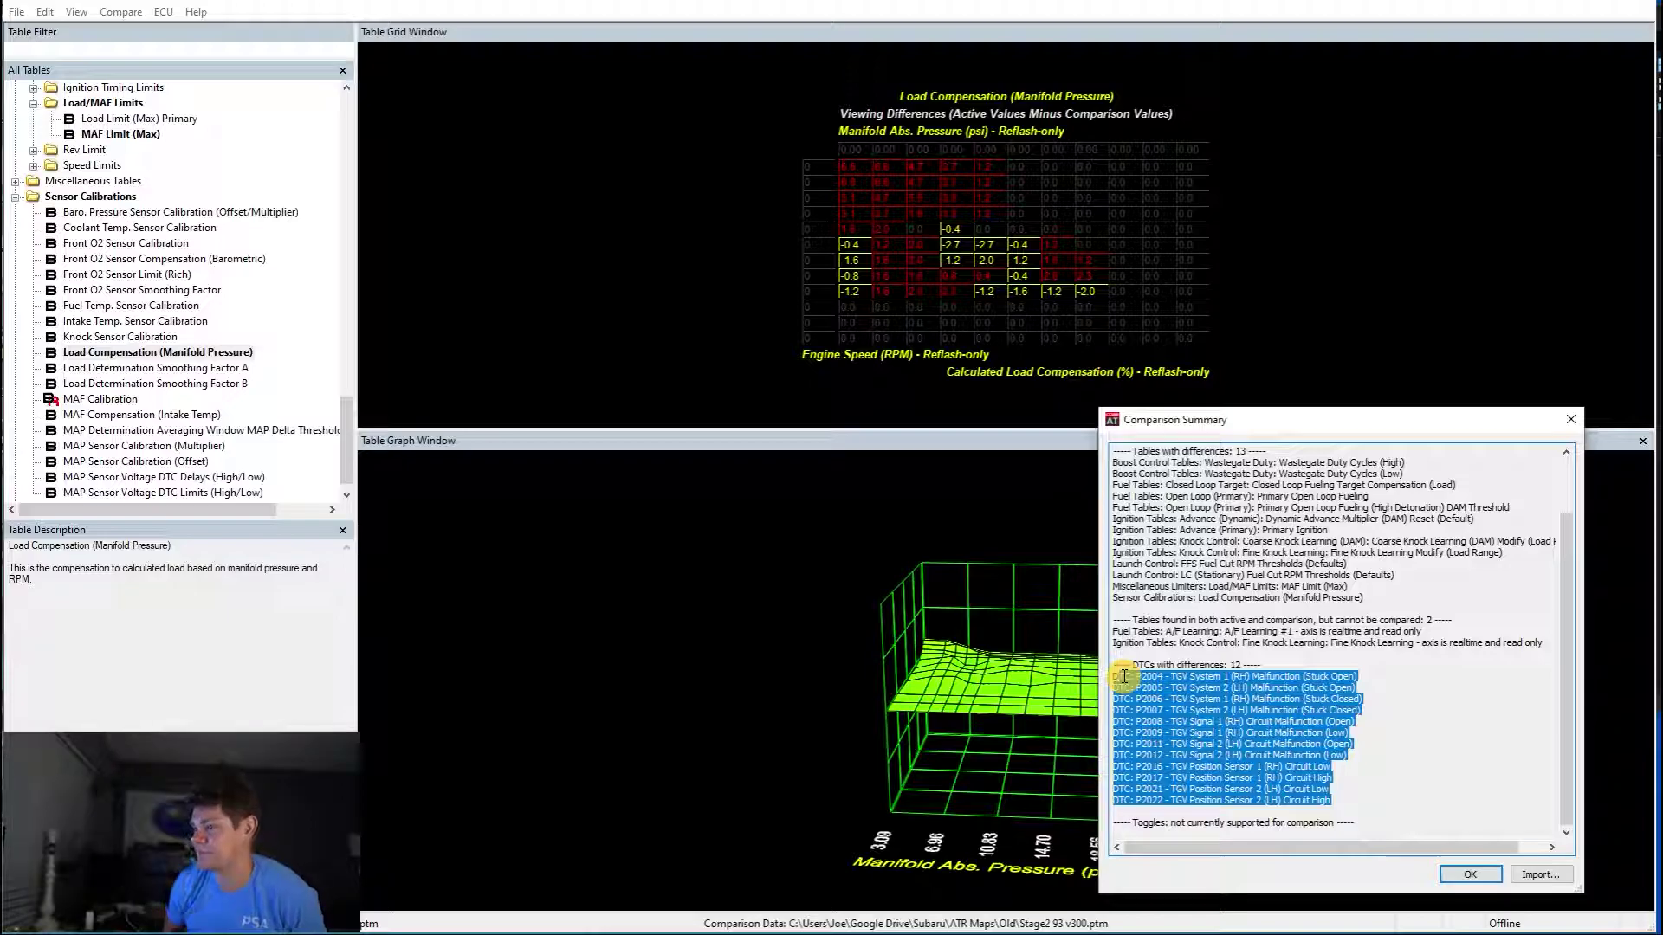
left_click(1486, 877)
- Inspect the DTC list in the Advanced Engine Parameters for the disabled TGV codes, enlarging the window to read it, and close it
left_click(68, 13)
mouse_move(126, 18)
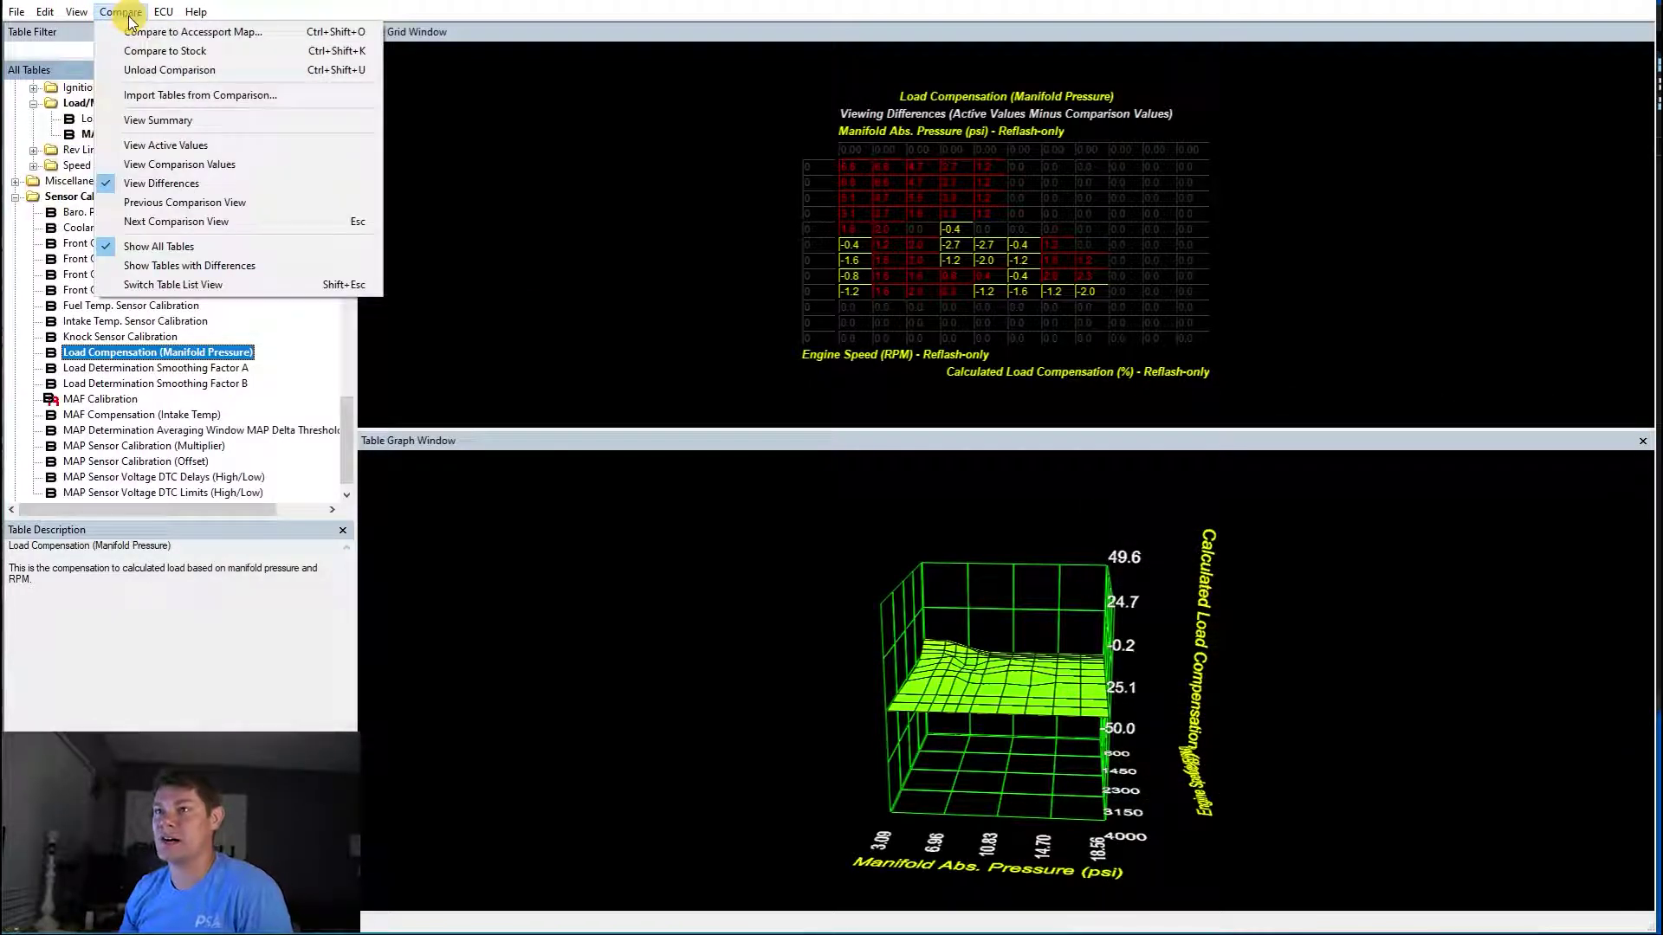
mouse_move(45, 12)
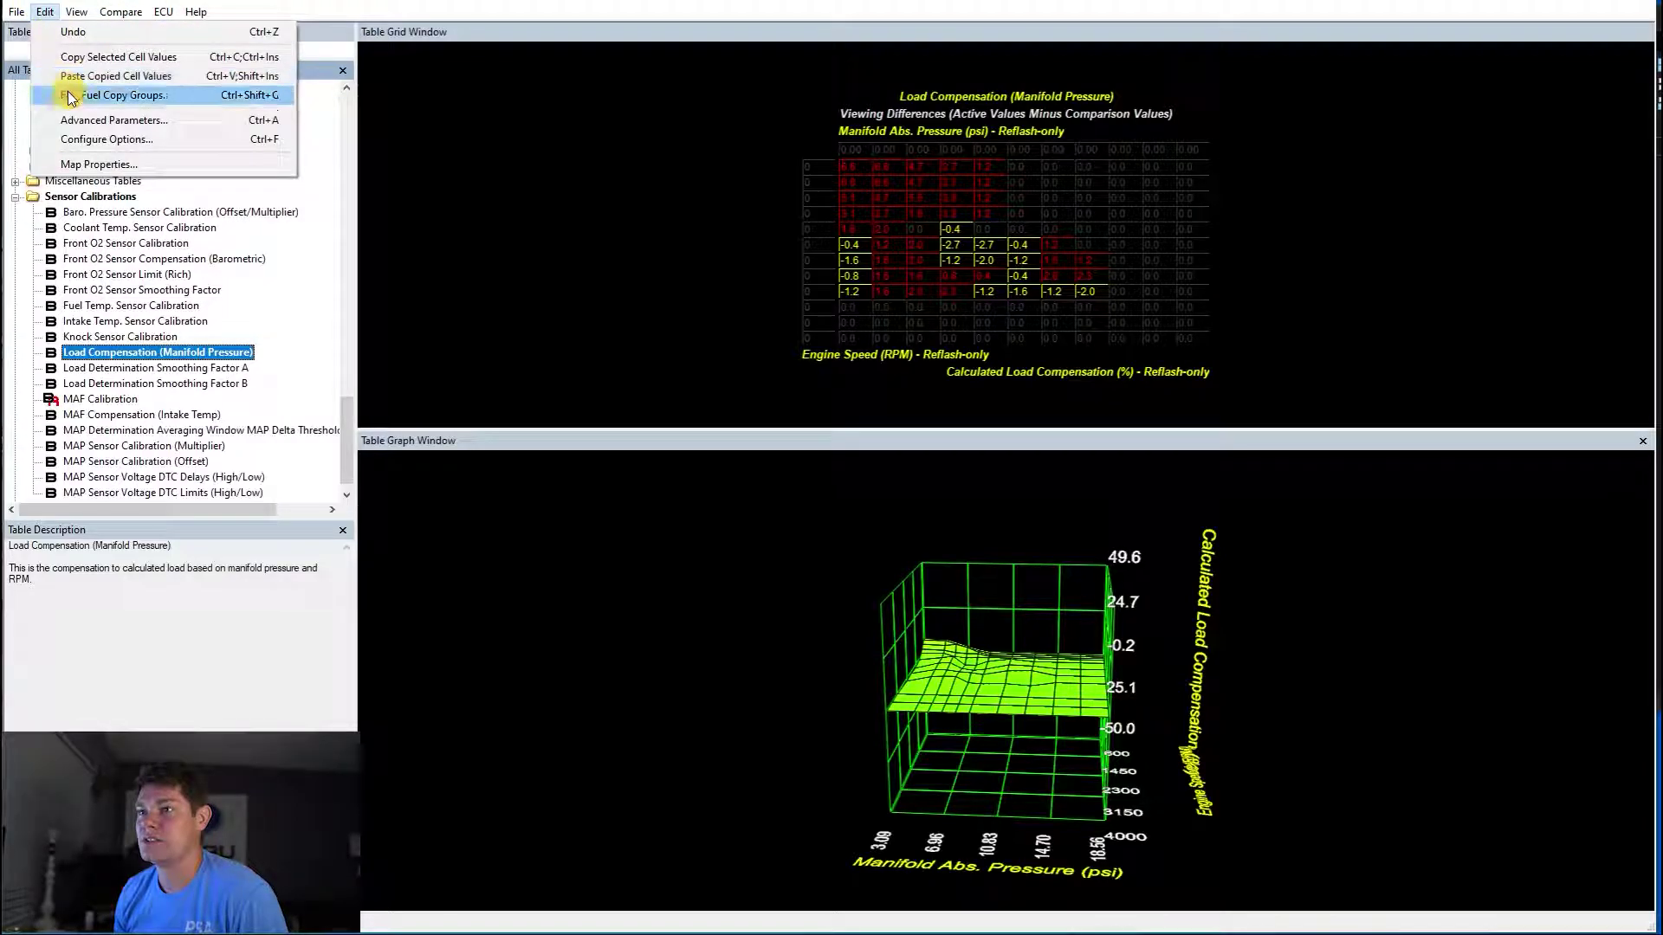
left_click(82, 119)
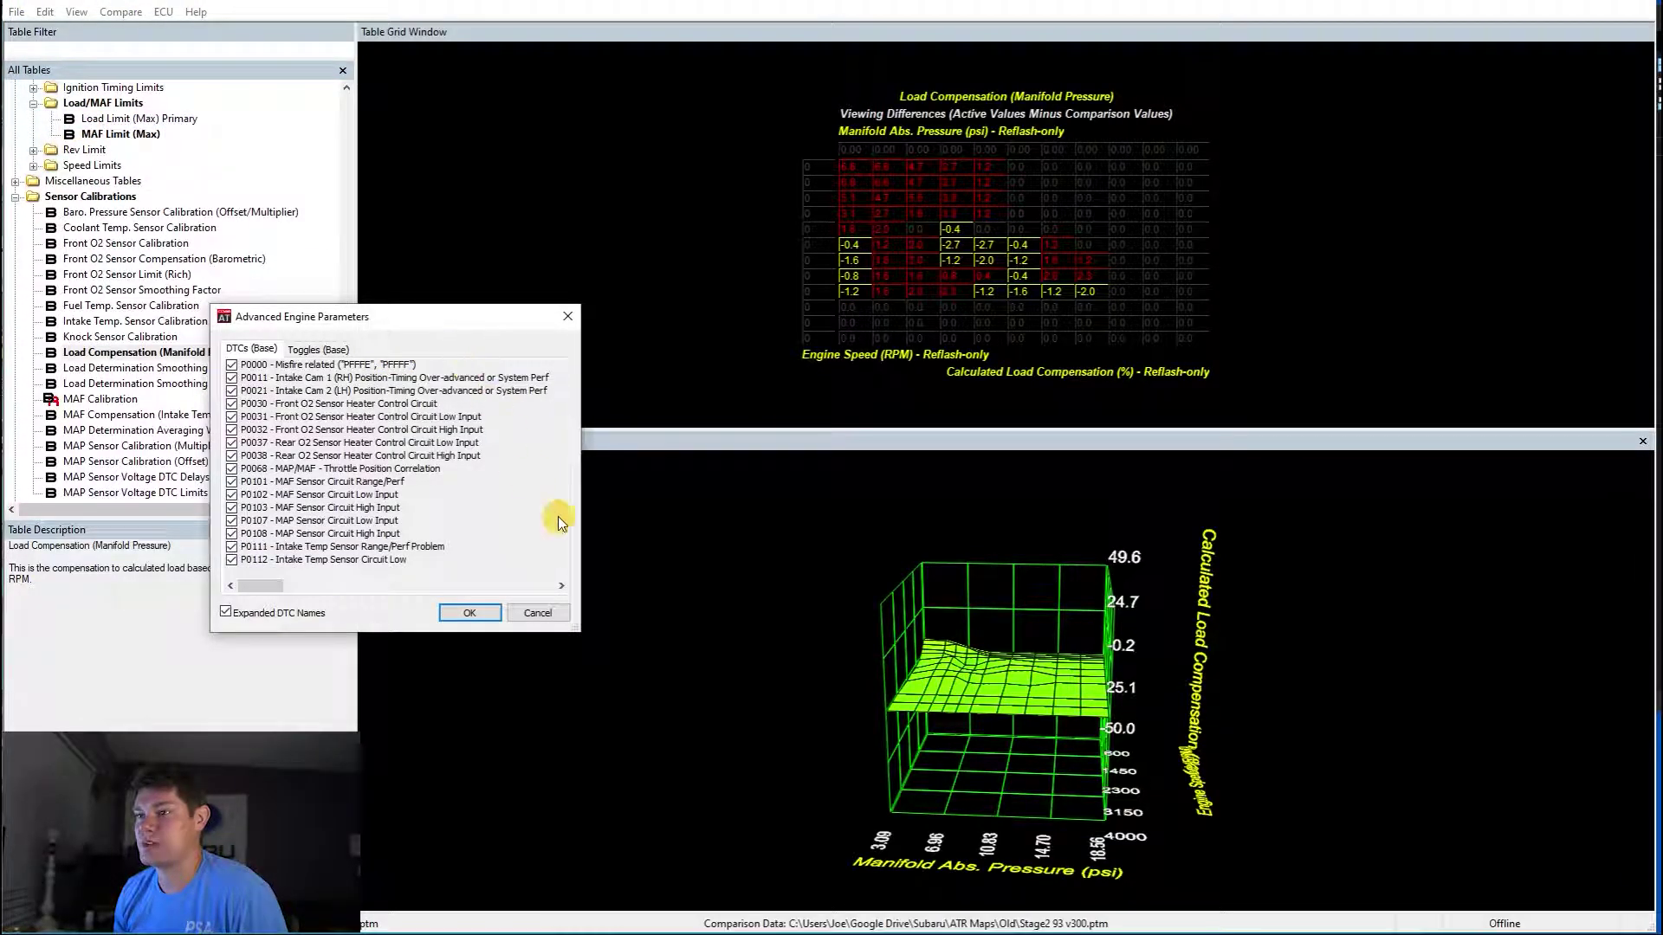
left_click_drag(813, 701, 1455, 815)
left_click_drag(1152, 767, 1282, 774)
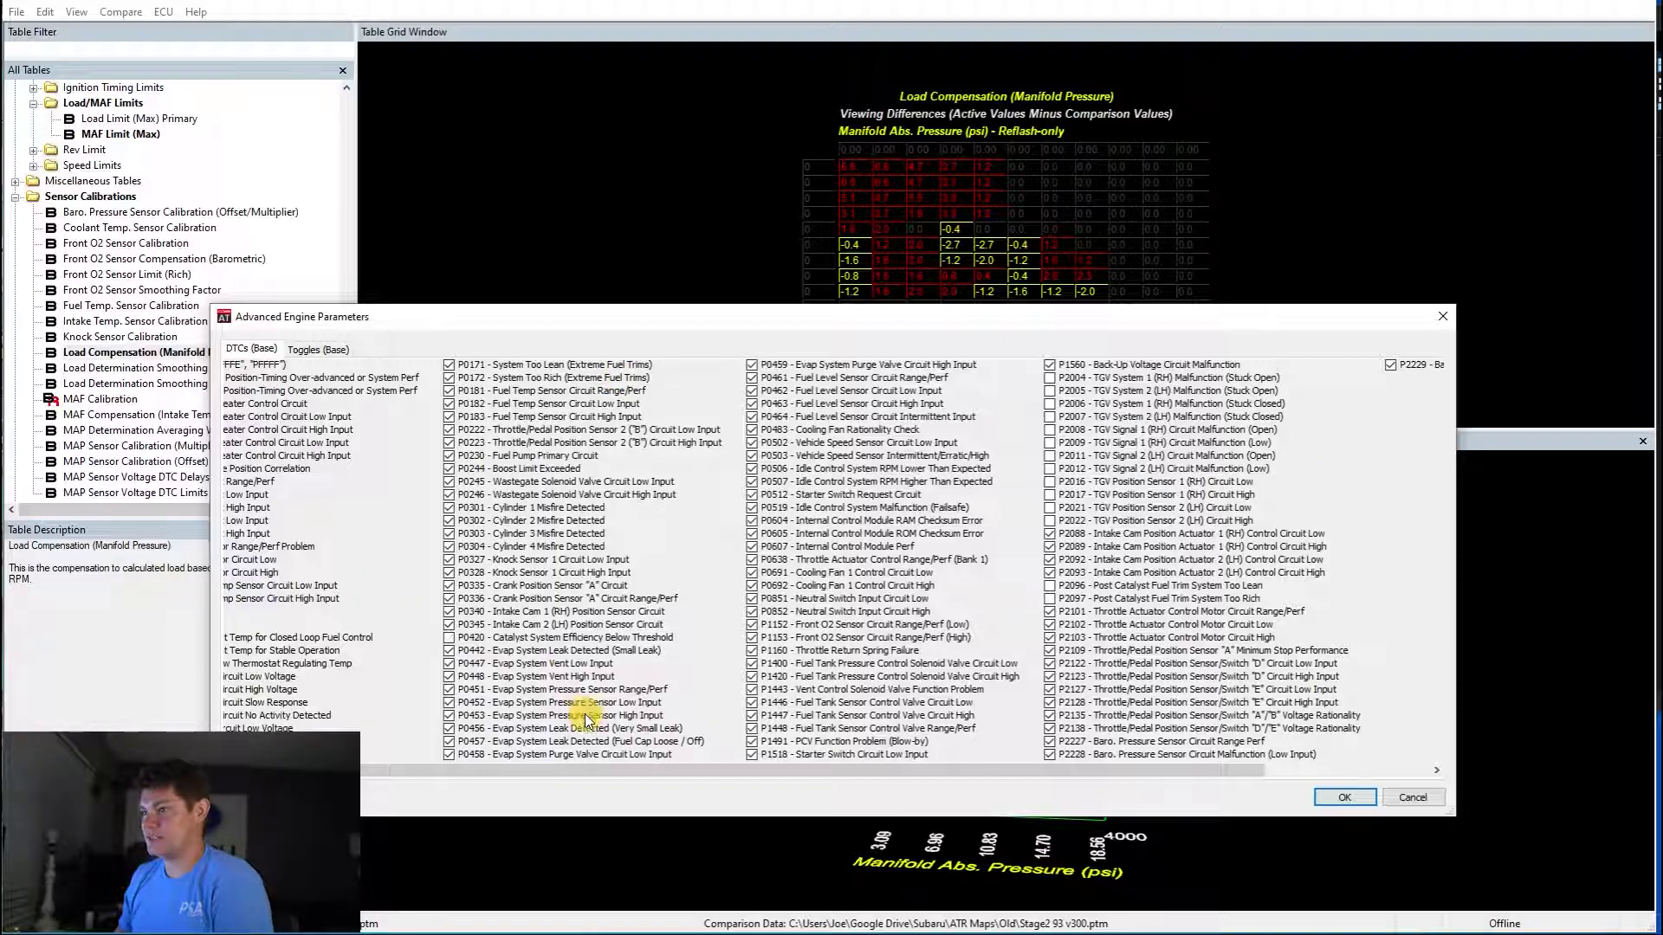
left_click_drag(584, 767, 367, 757)
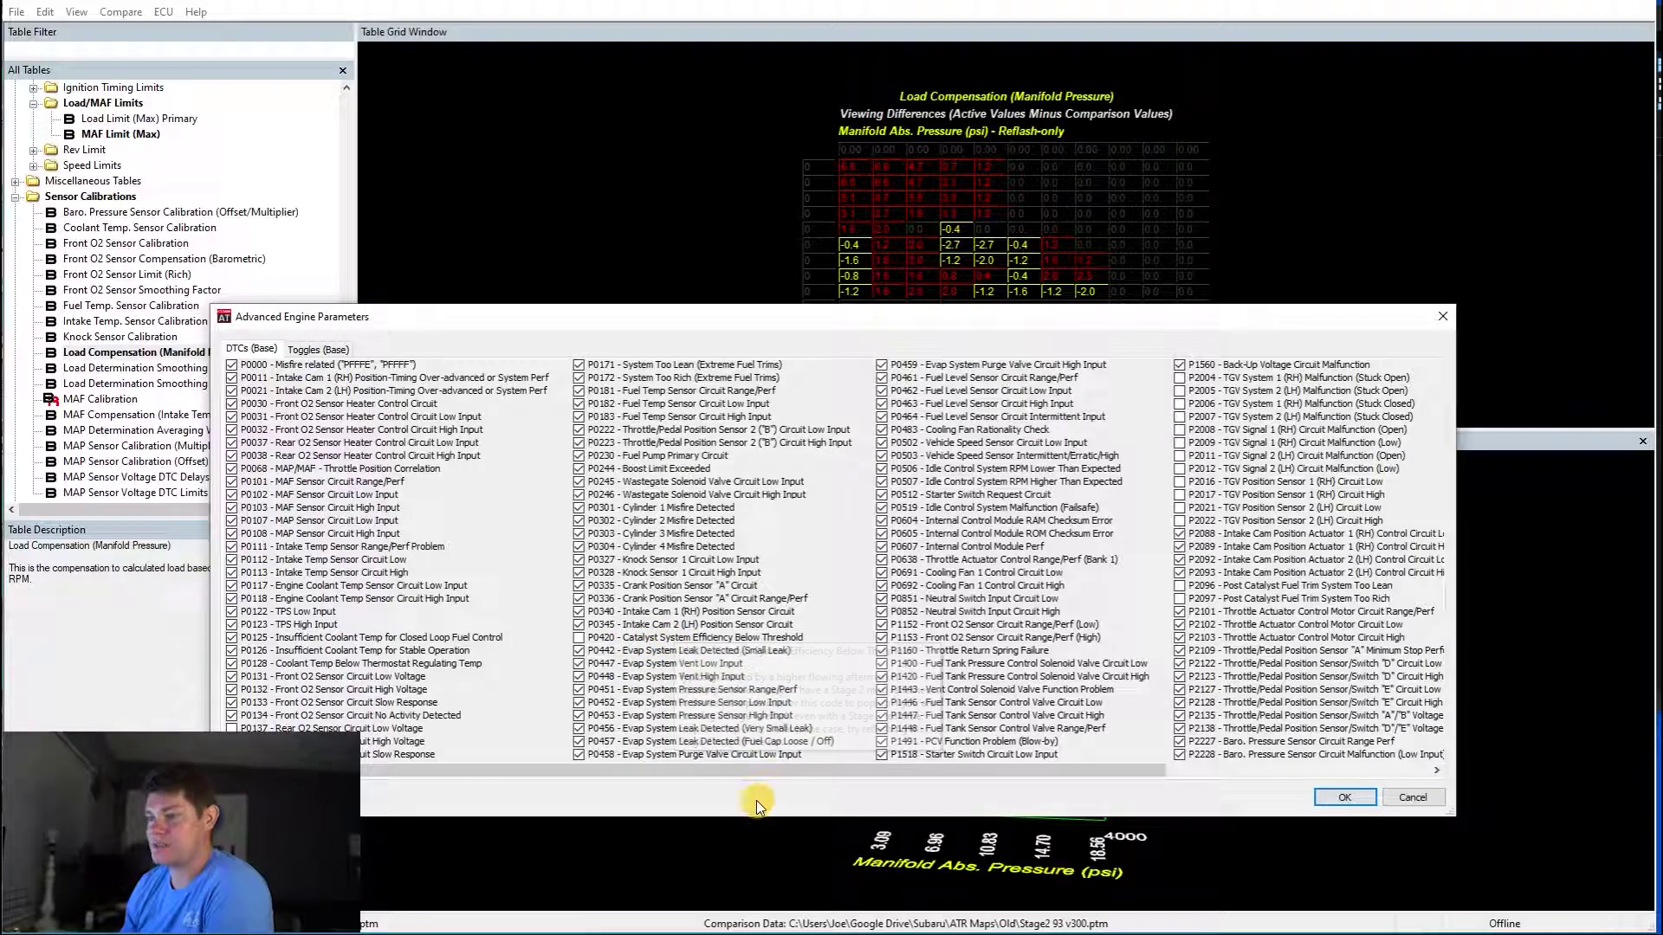
left_click_drag(734, 772, 983, 766)
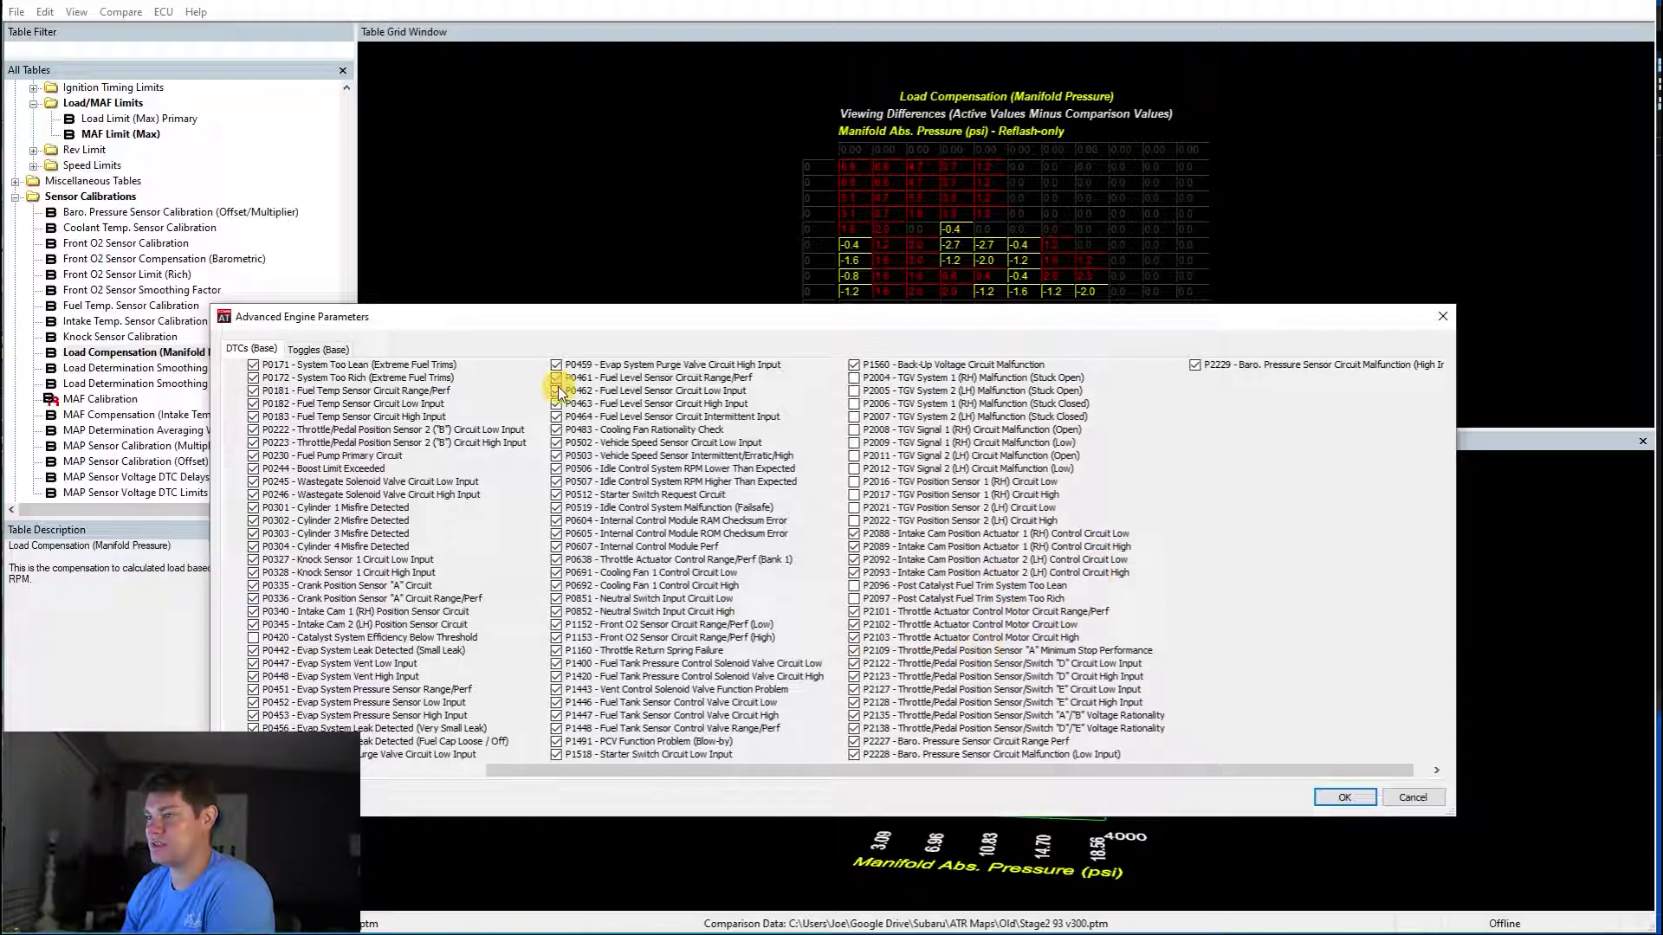
left_click(1344, 797)
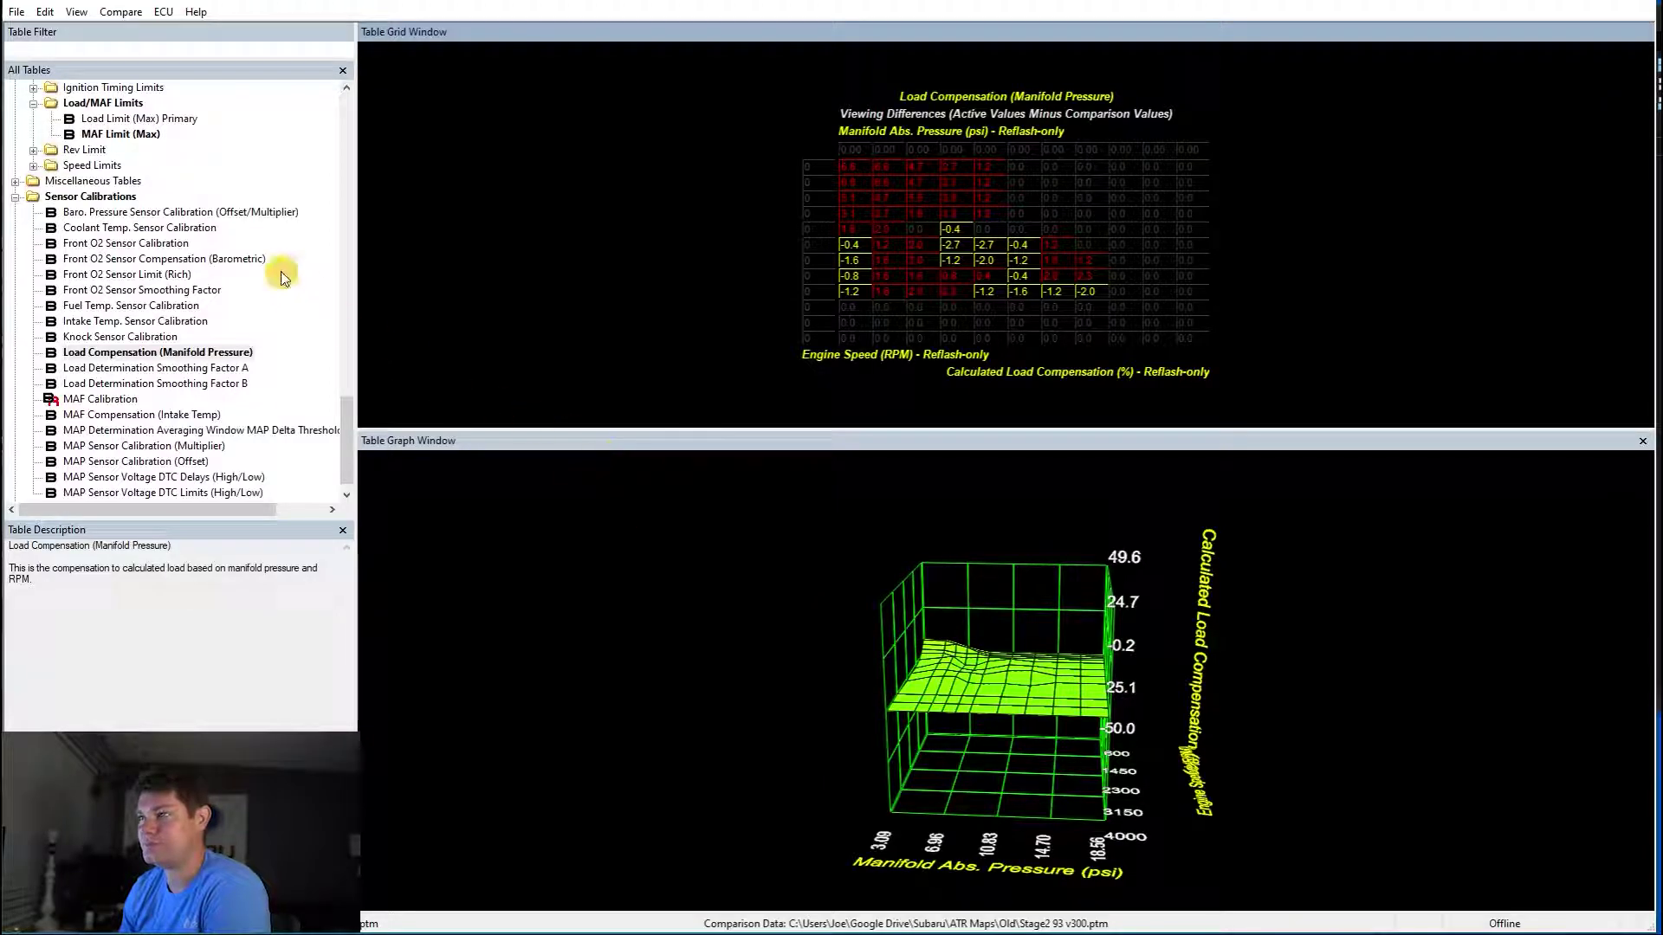
- Unload the v300 comparison map and collapse the Fuel Tables group in the table list
scroll(291, 287, "up", 7)
left_click(163, 12)
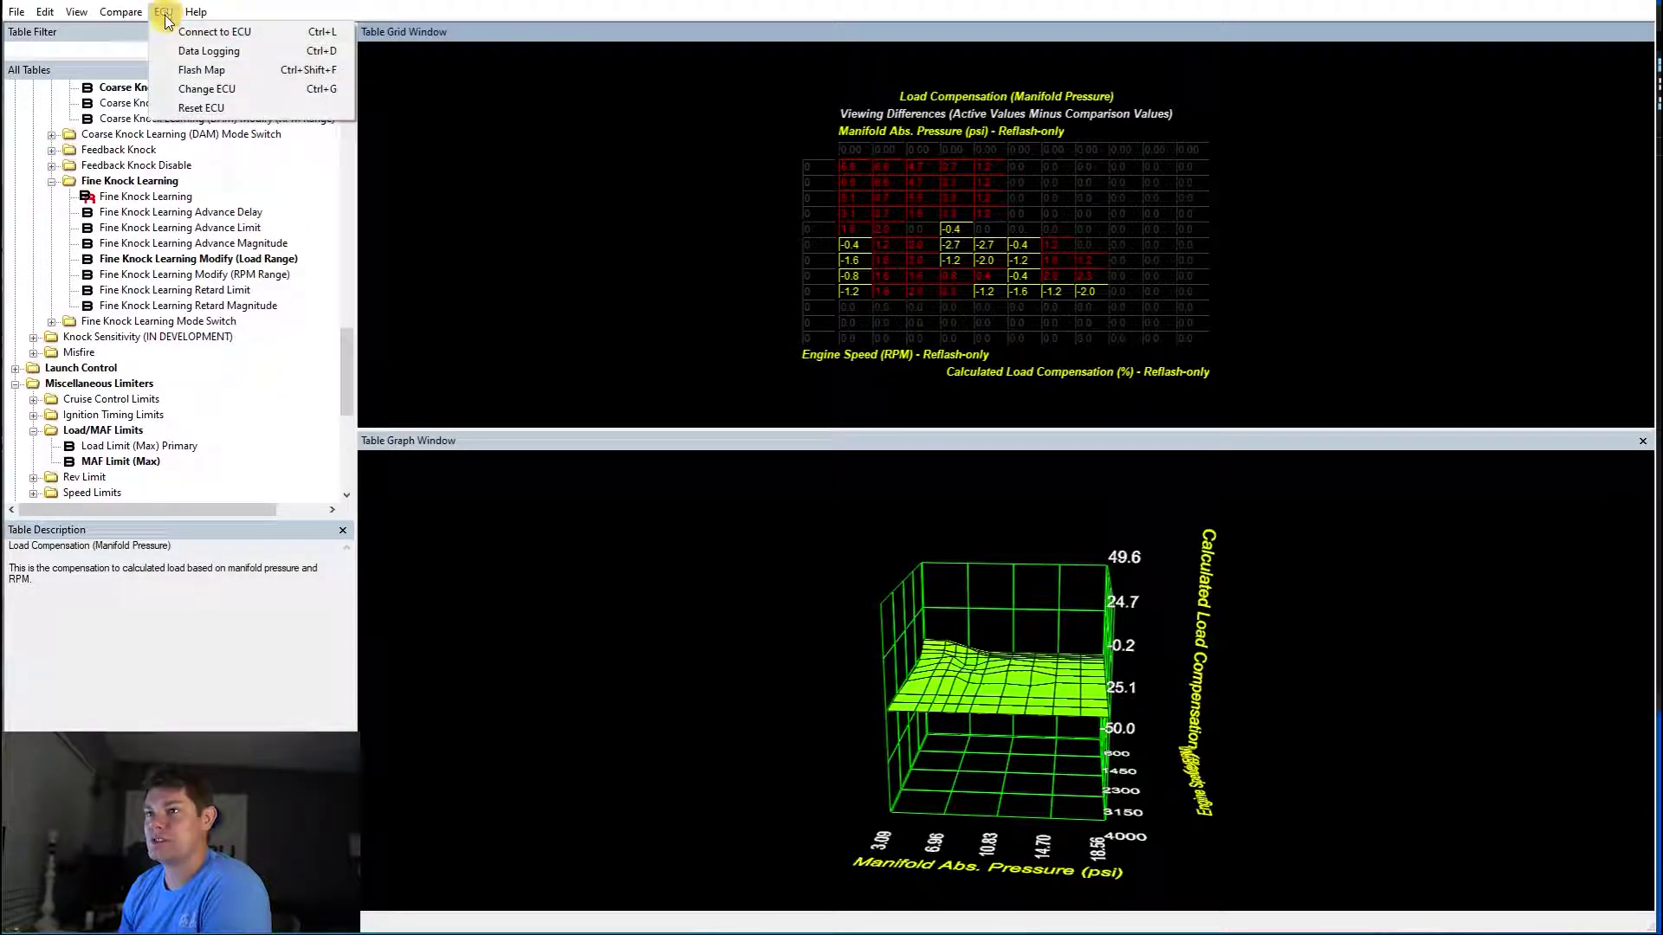
left_click(199, 64)
scroll(336, 355, "up", 1)
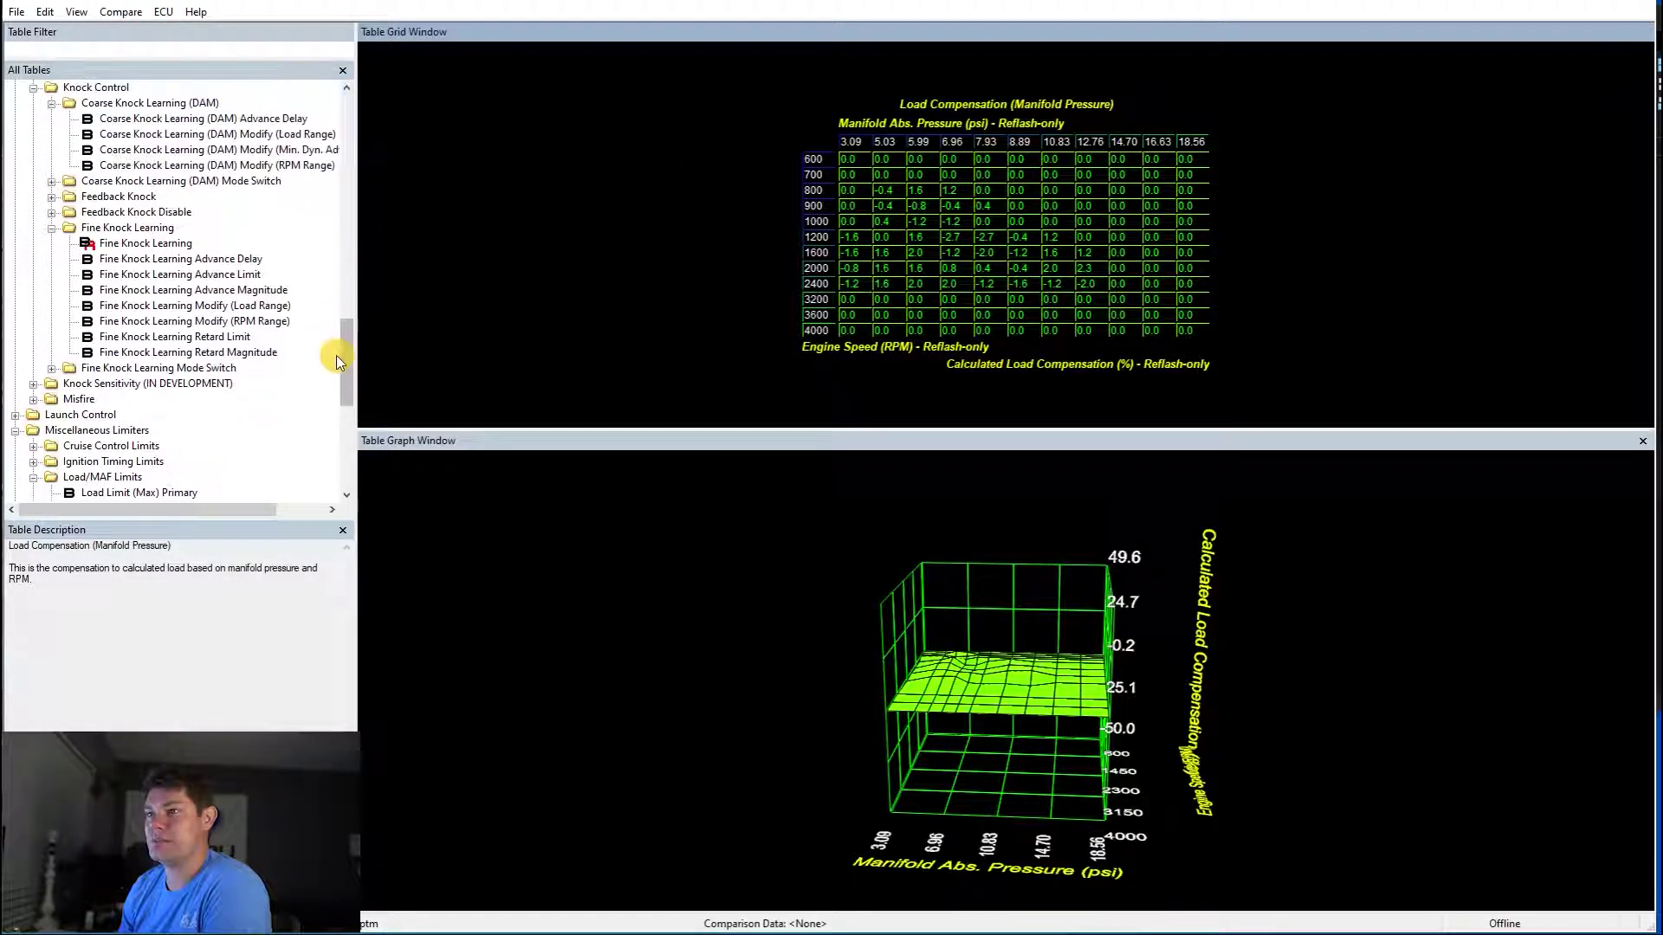
left_click_drag(351, 355, 360, 141)
left_click(14, 430)
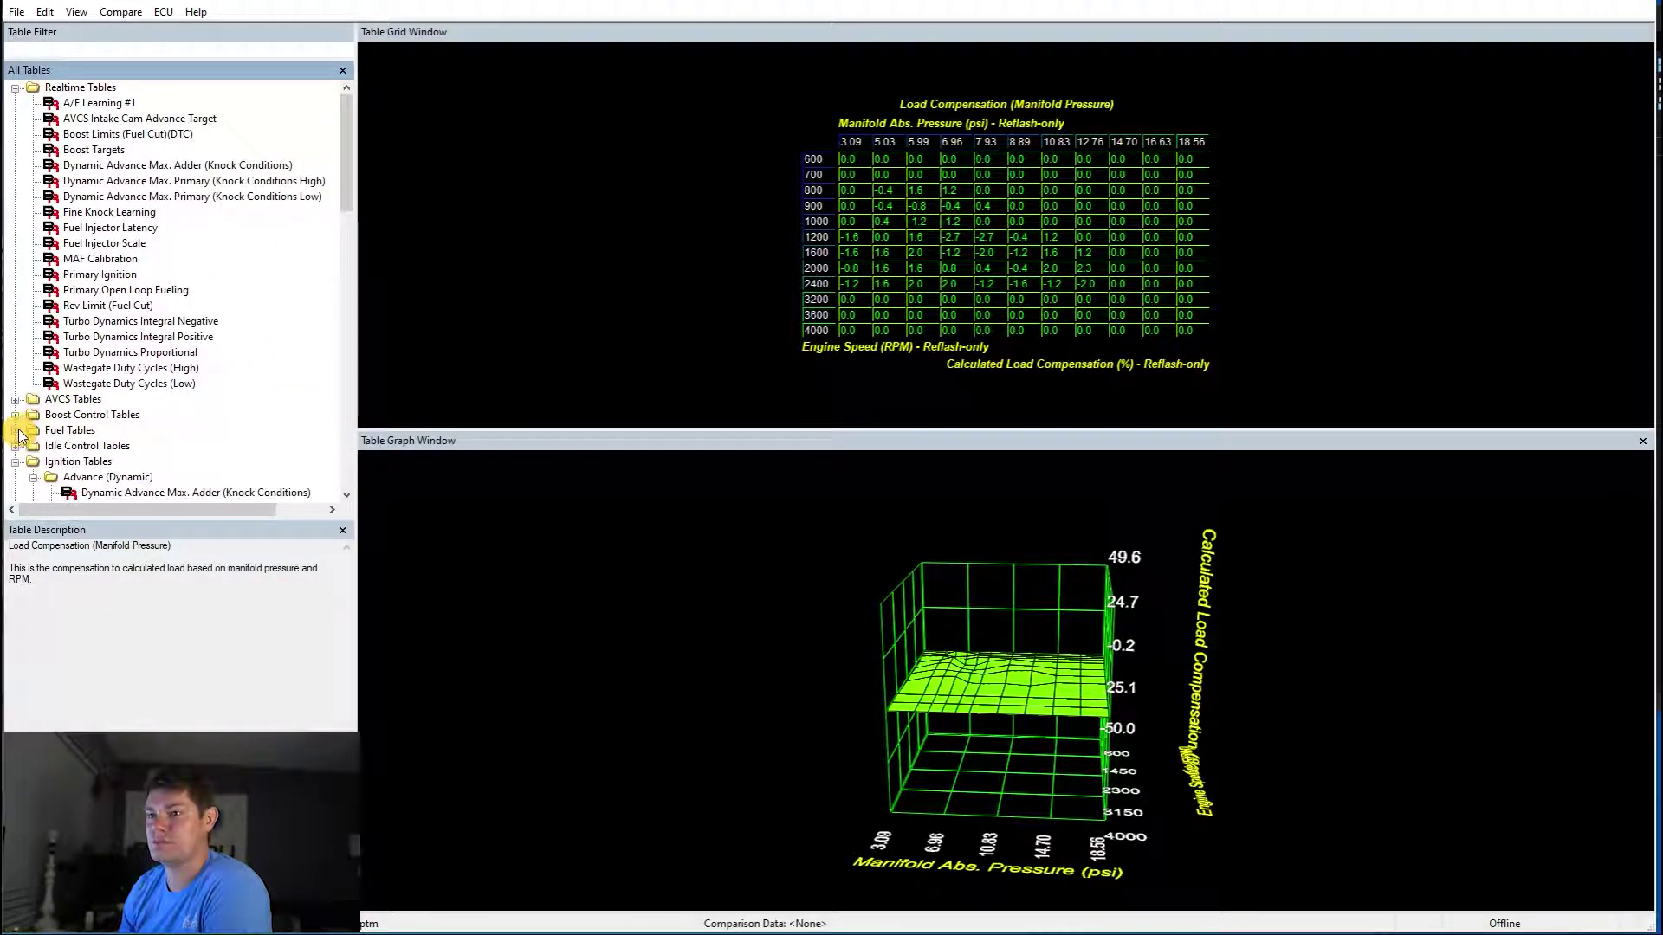
- Examine the Boost Limits (Fuel Cut)(DTC) value at 14.70 psi and the Boost Targets at 95.2% throttle from 3200 to 5200 RPM
left_click(121, 134)
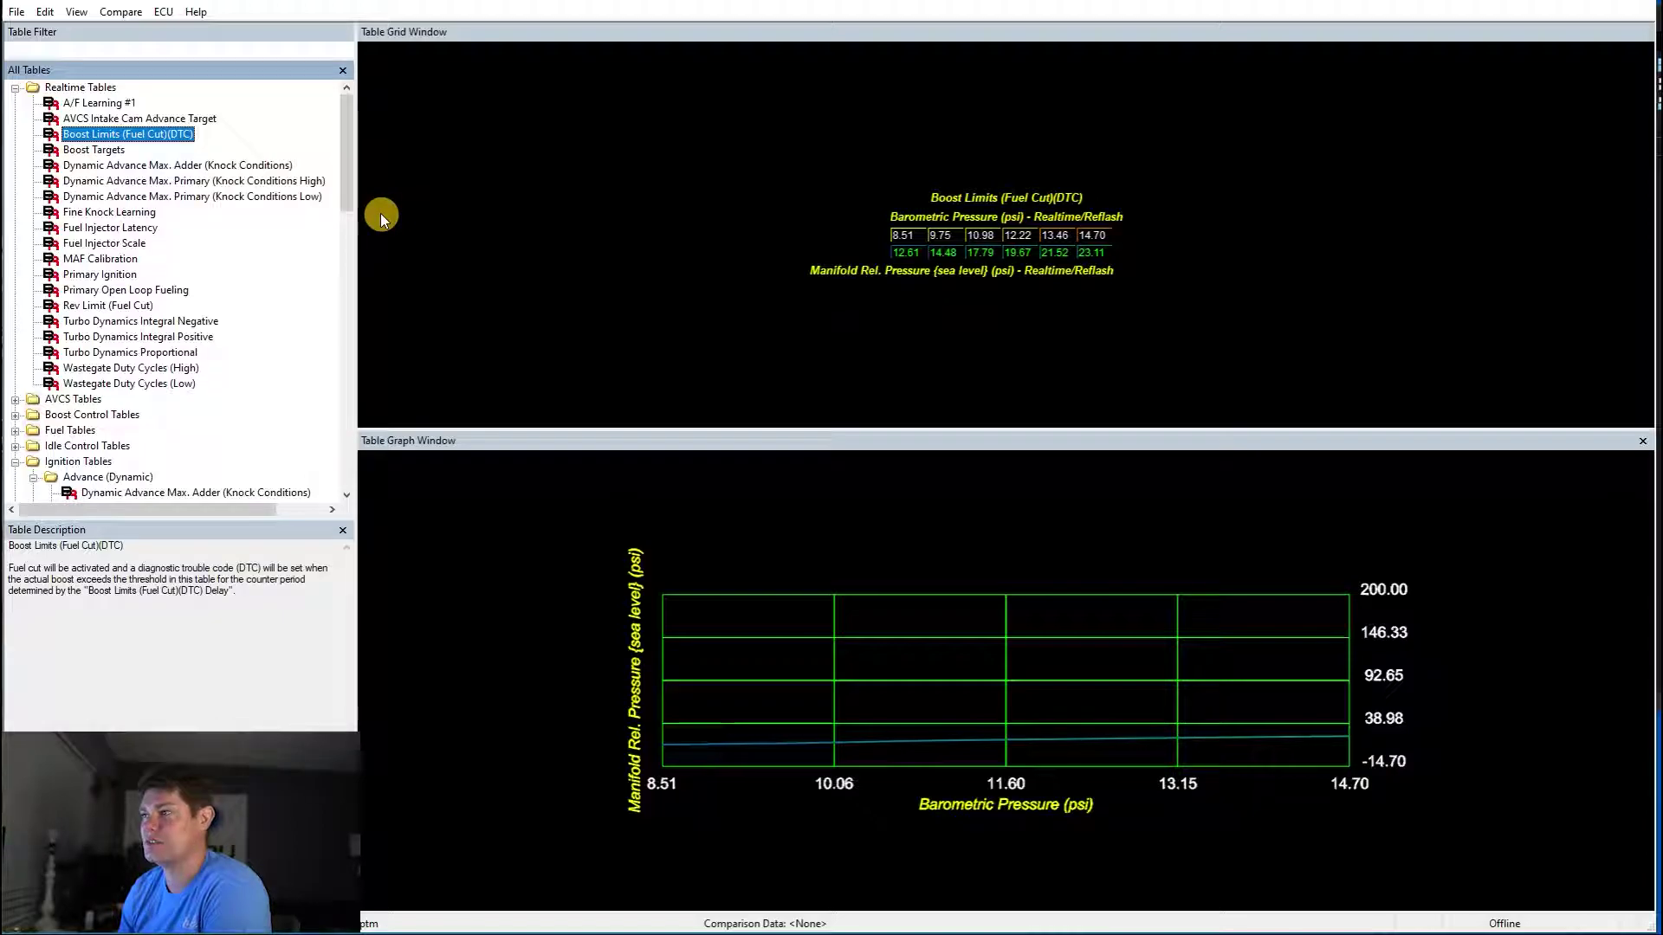
left_click(1093, 253)
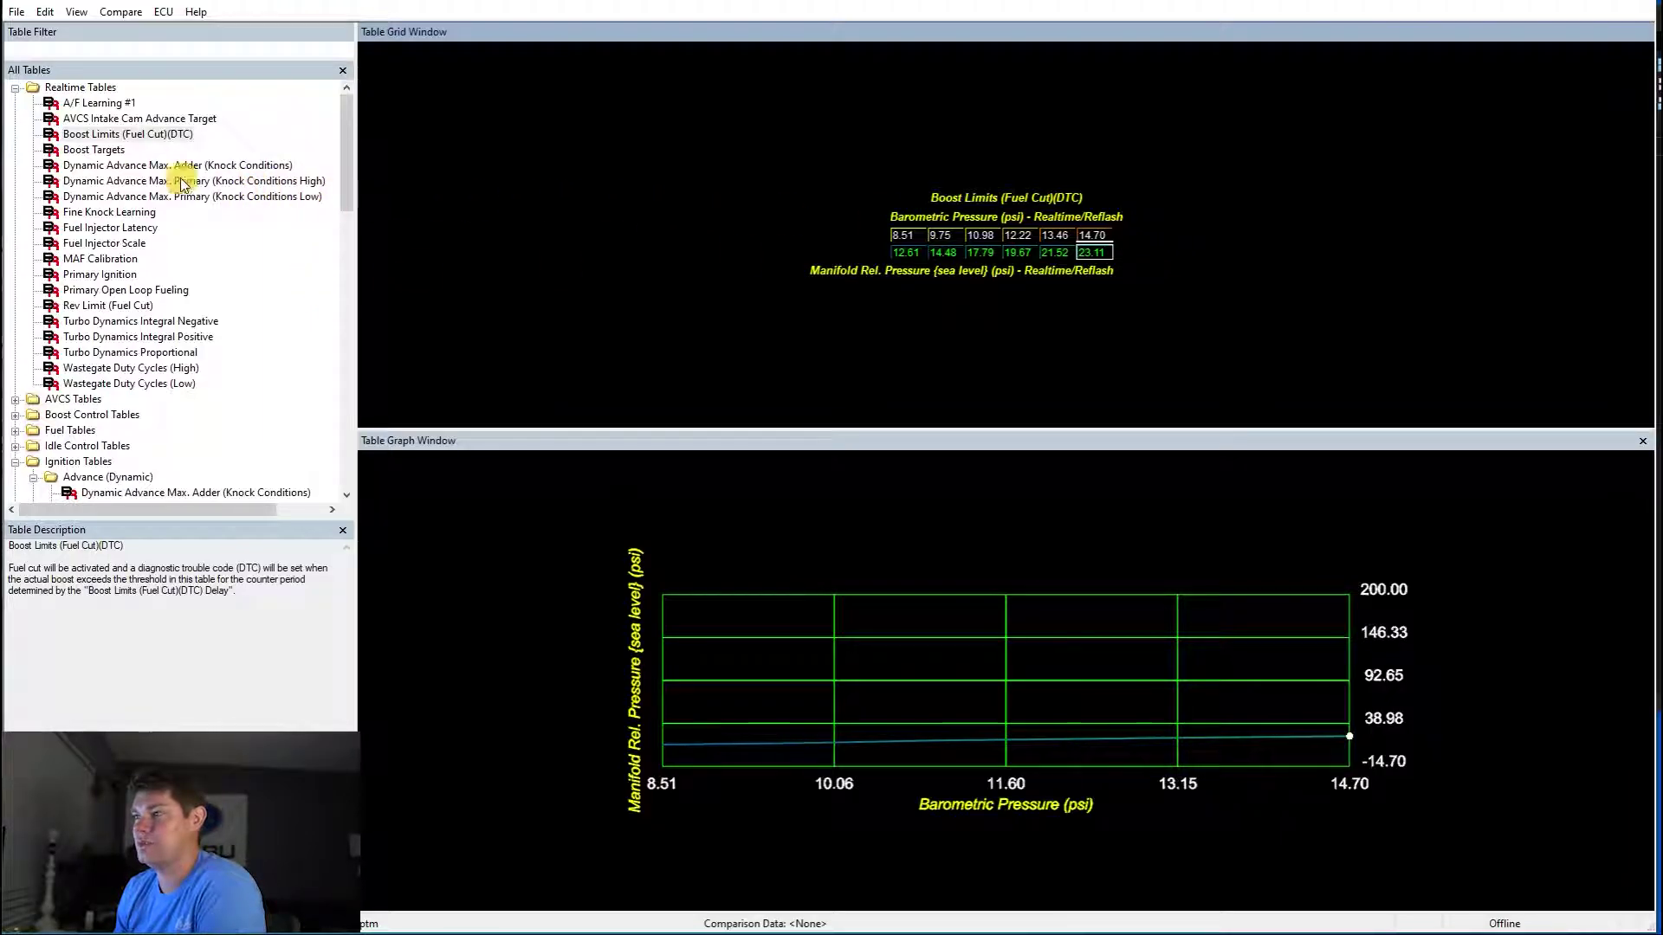
left_click(112, 150)
left_click_drag(1145, 276, 1144, 239)
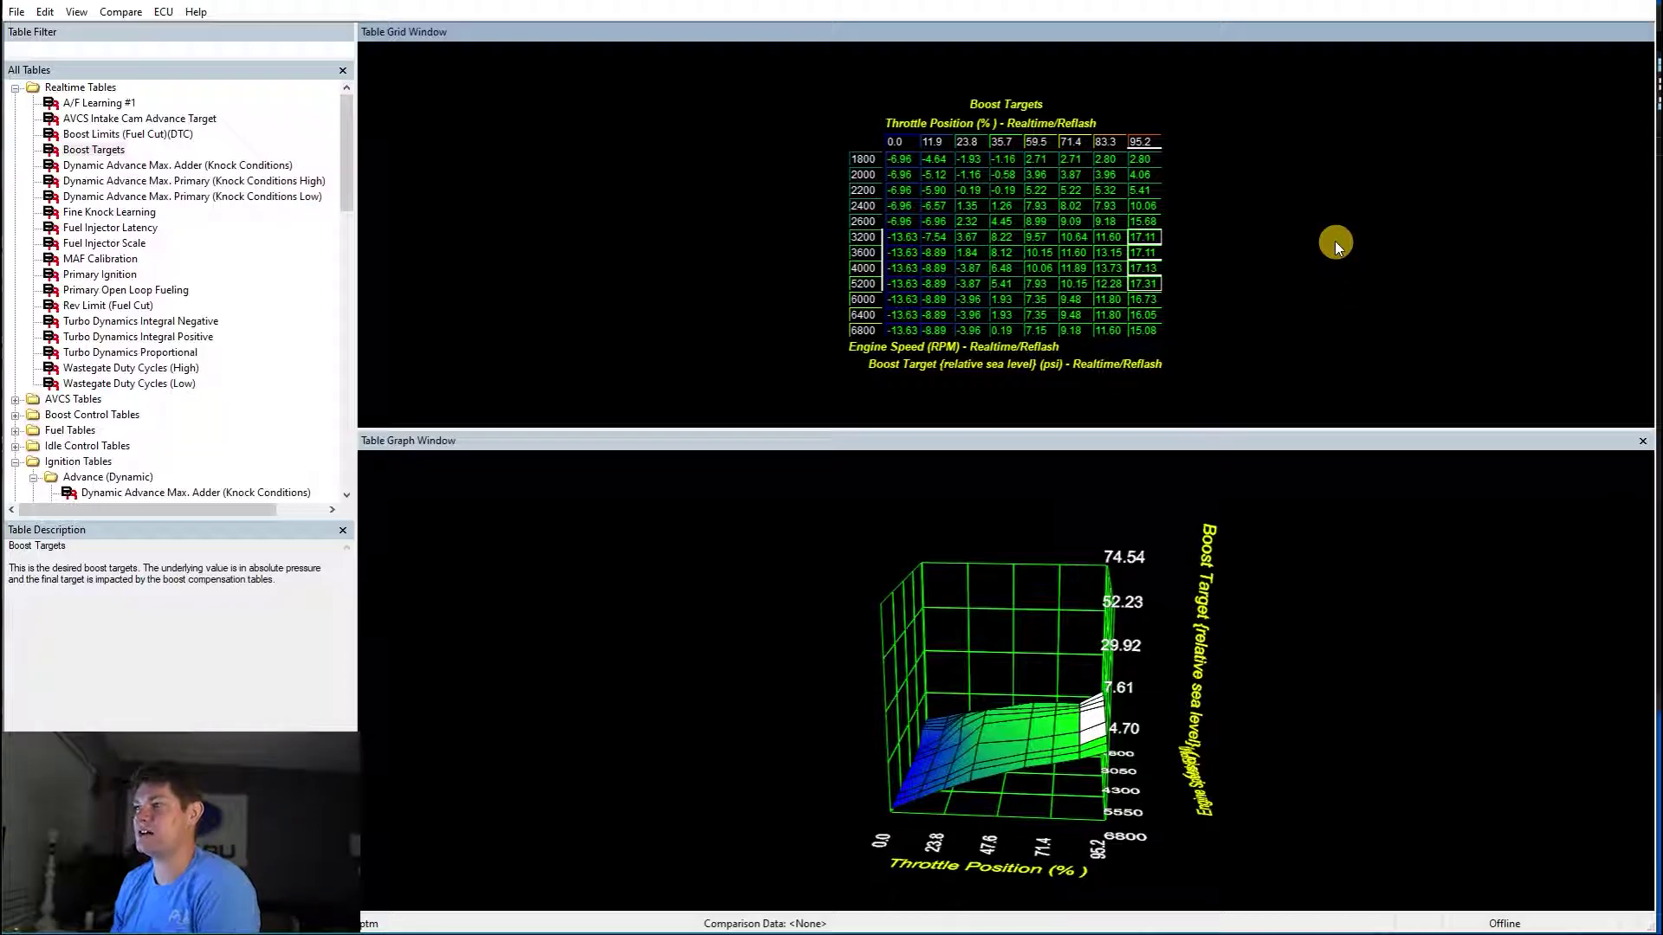
- Examine the Dynamic Advance Max. Adder (Knock Conditions) values from 1.45 to 2.90 g/rev load and 2000 to 7600 RPM
left_click(218, 166)
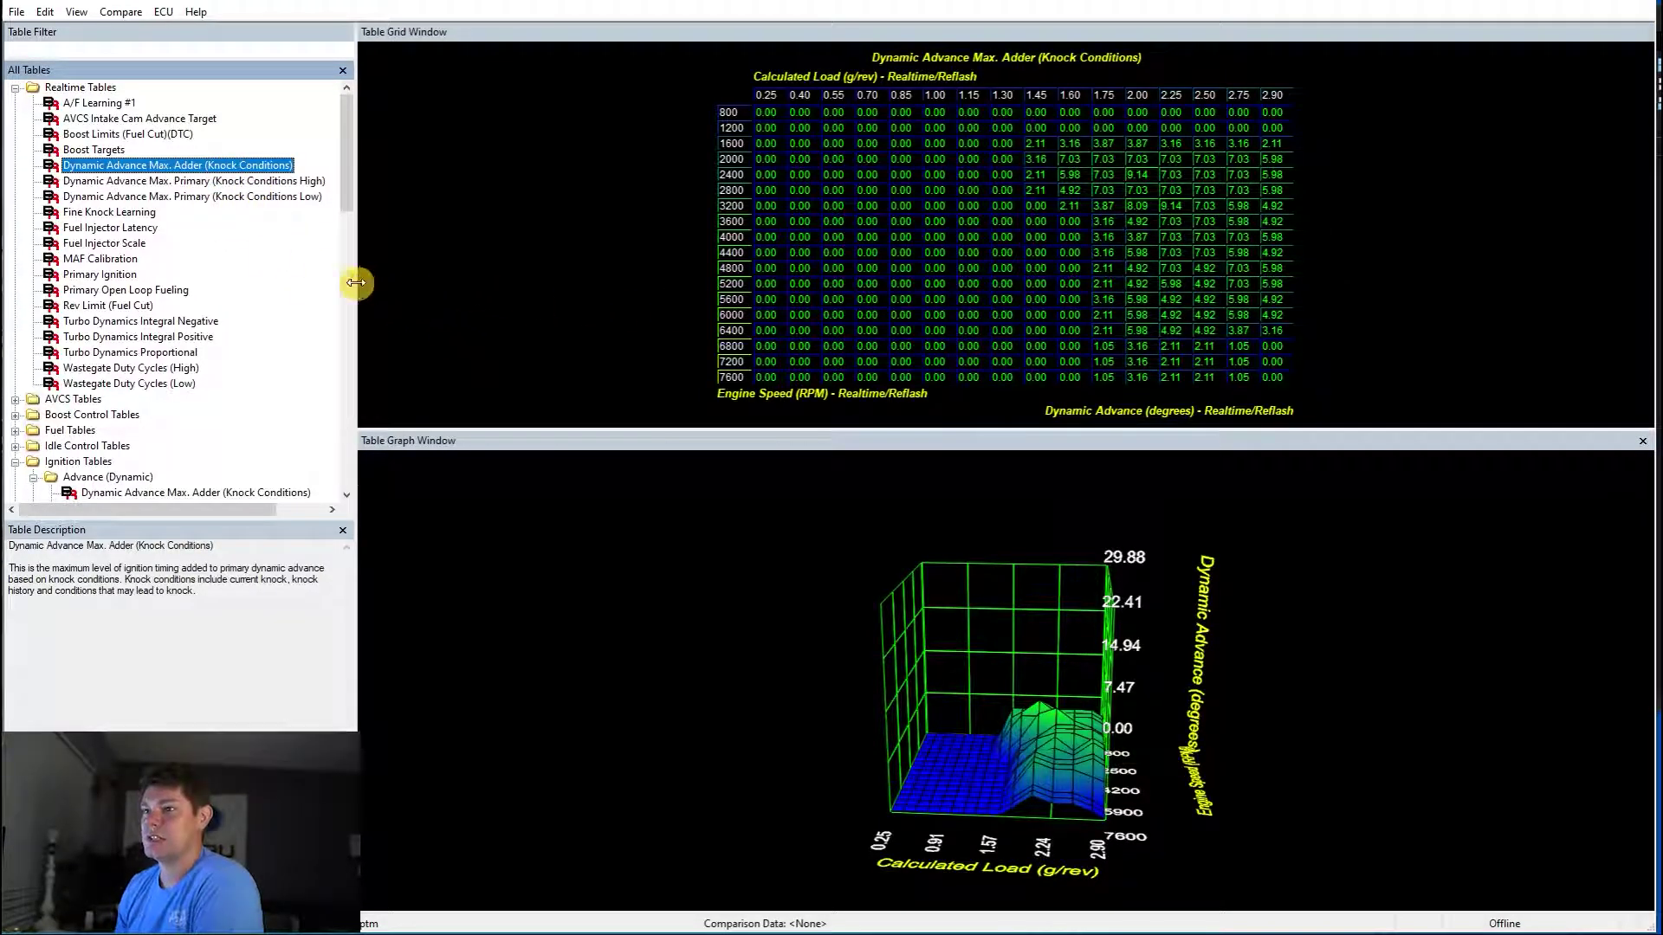
left_click_drag(1272, 372, 1035, 161)
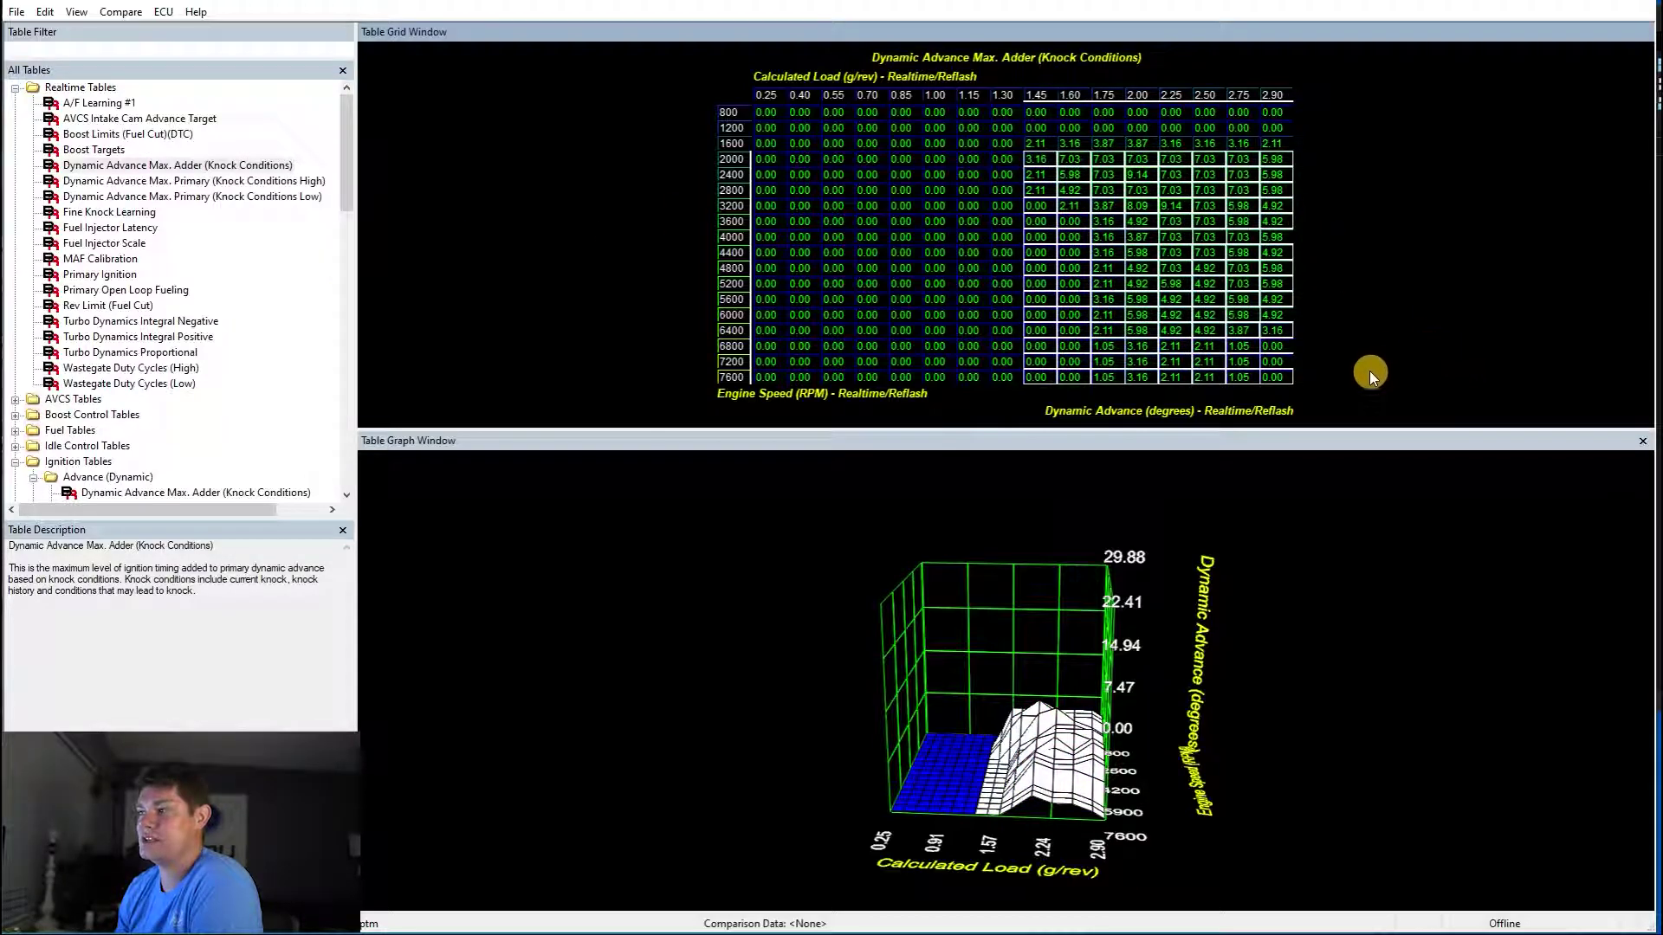
- Examine the Dynamic Advance Max. Adder values from 1.15 to 2.90 g/rev and 1600 to 7600 RPM, including the 1.75 g/rev, 4800 RPM cell
left_click(1289, 375)
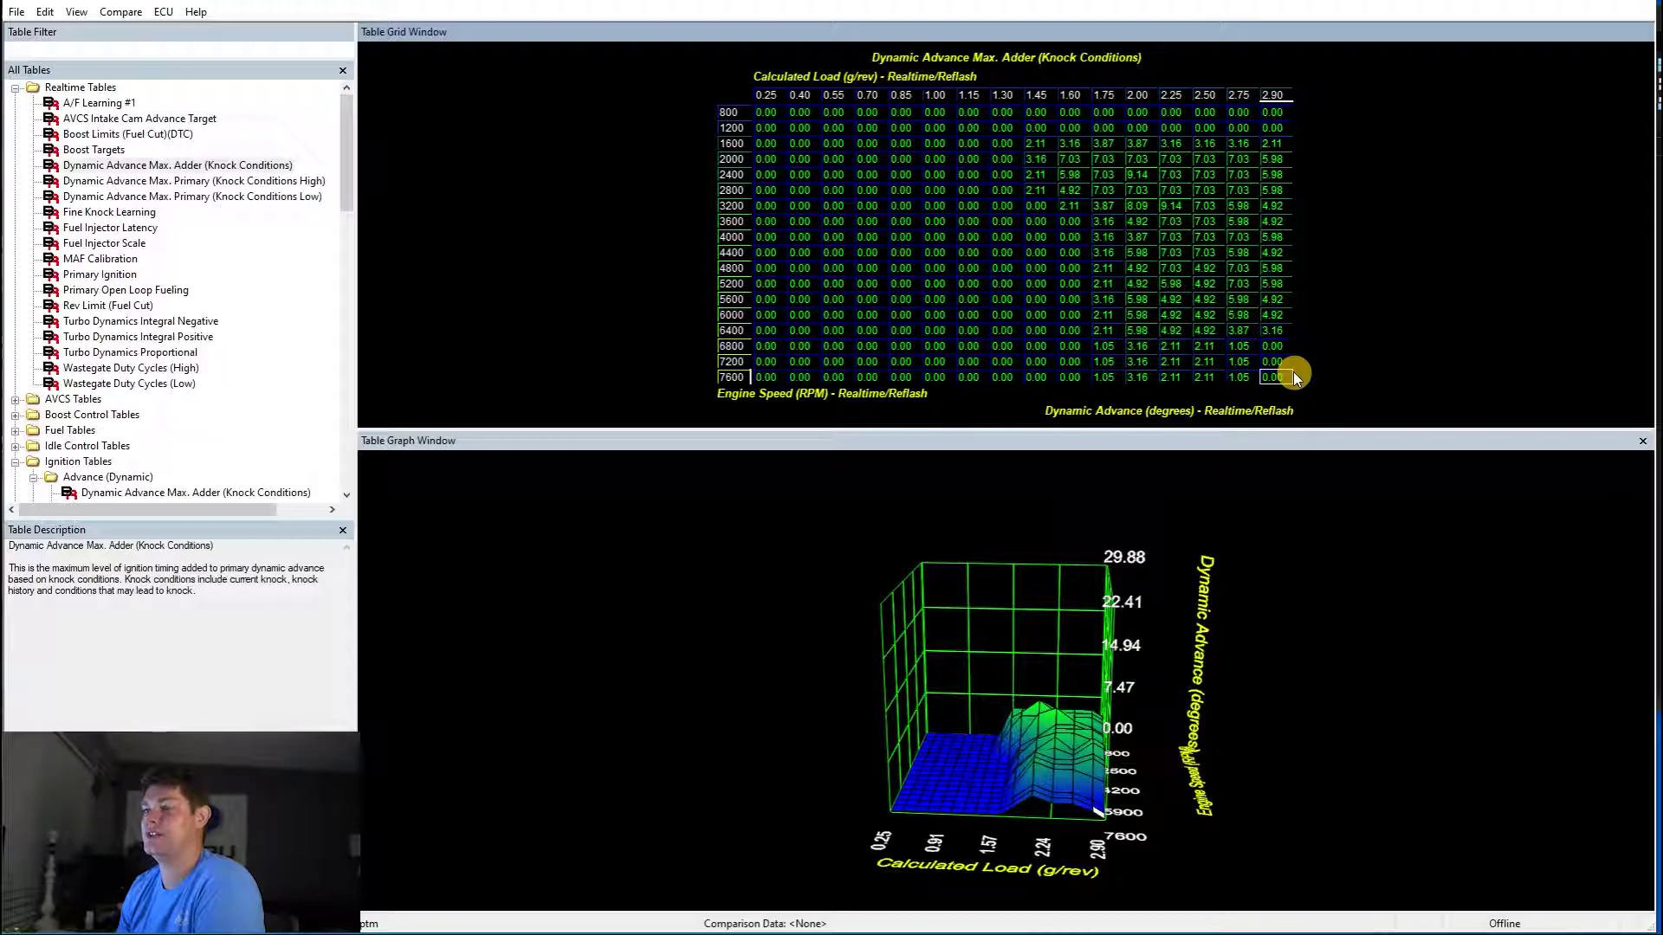
left_click_drag(1281, 379, 957, 143)
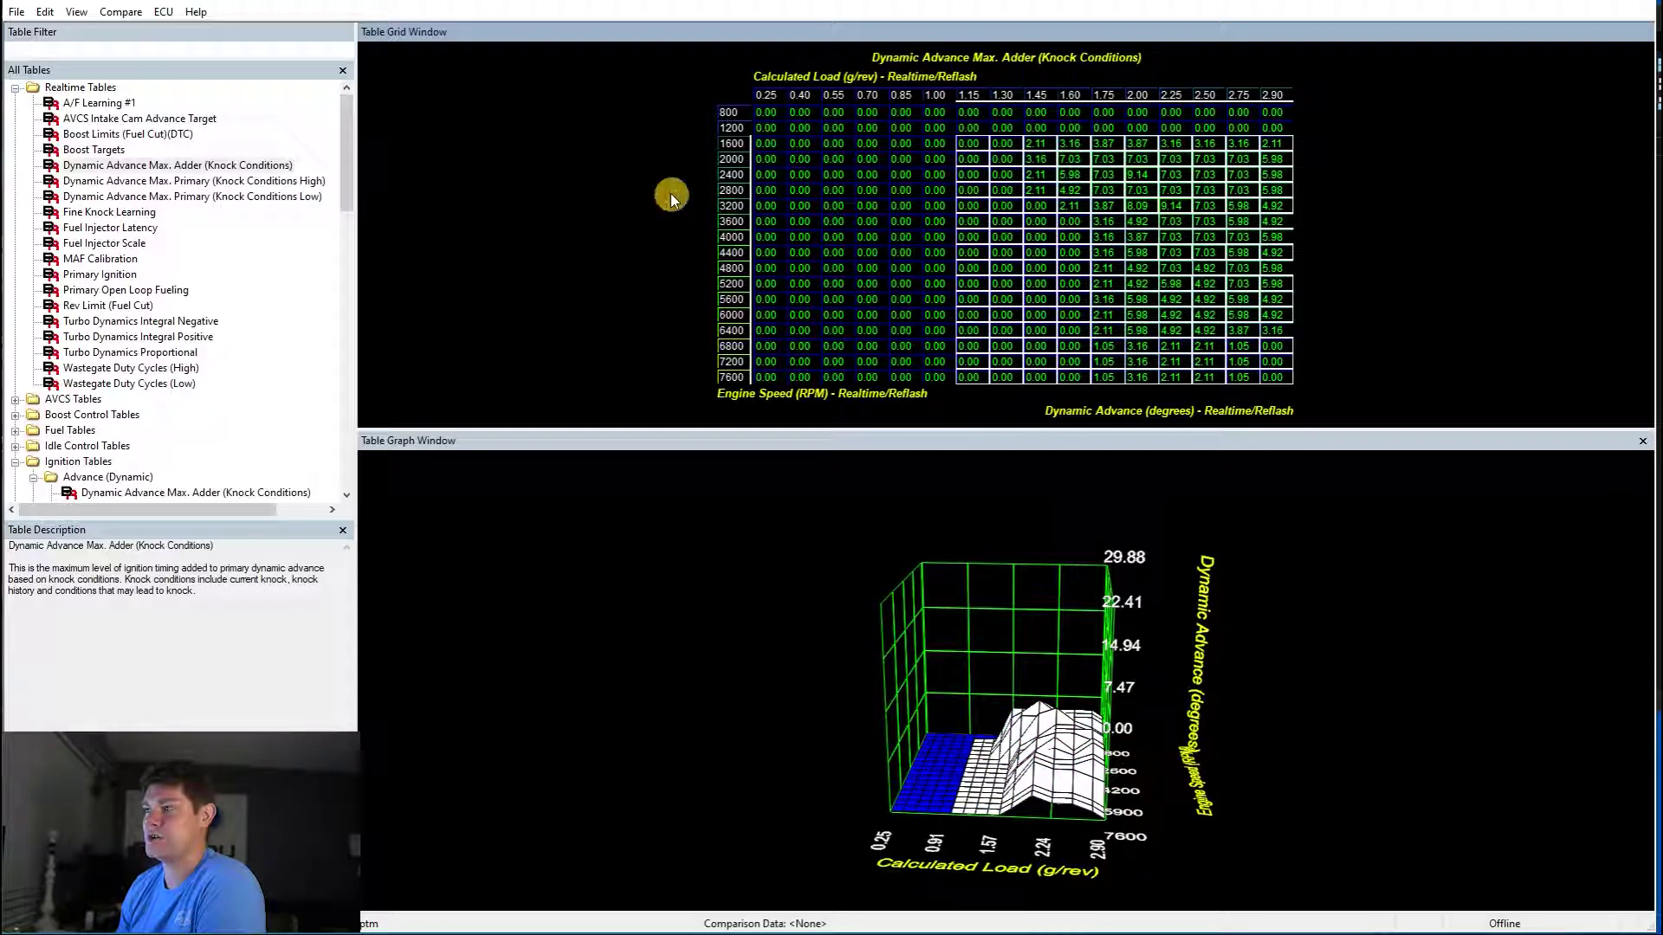
left_click(255, 165)
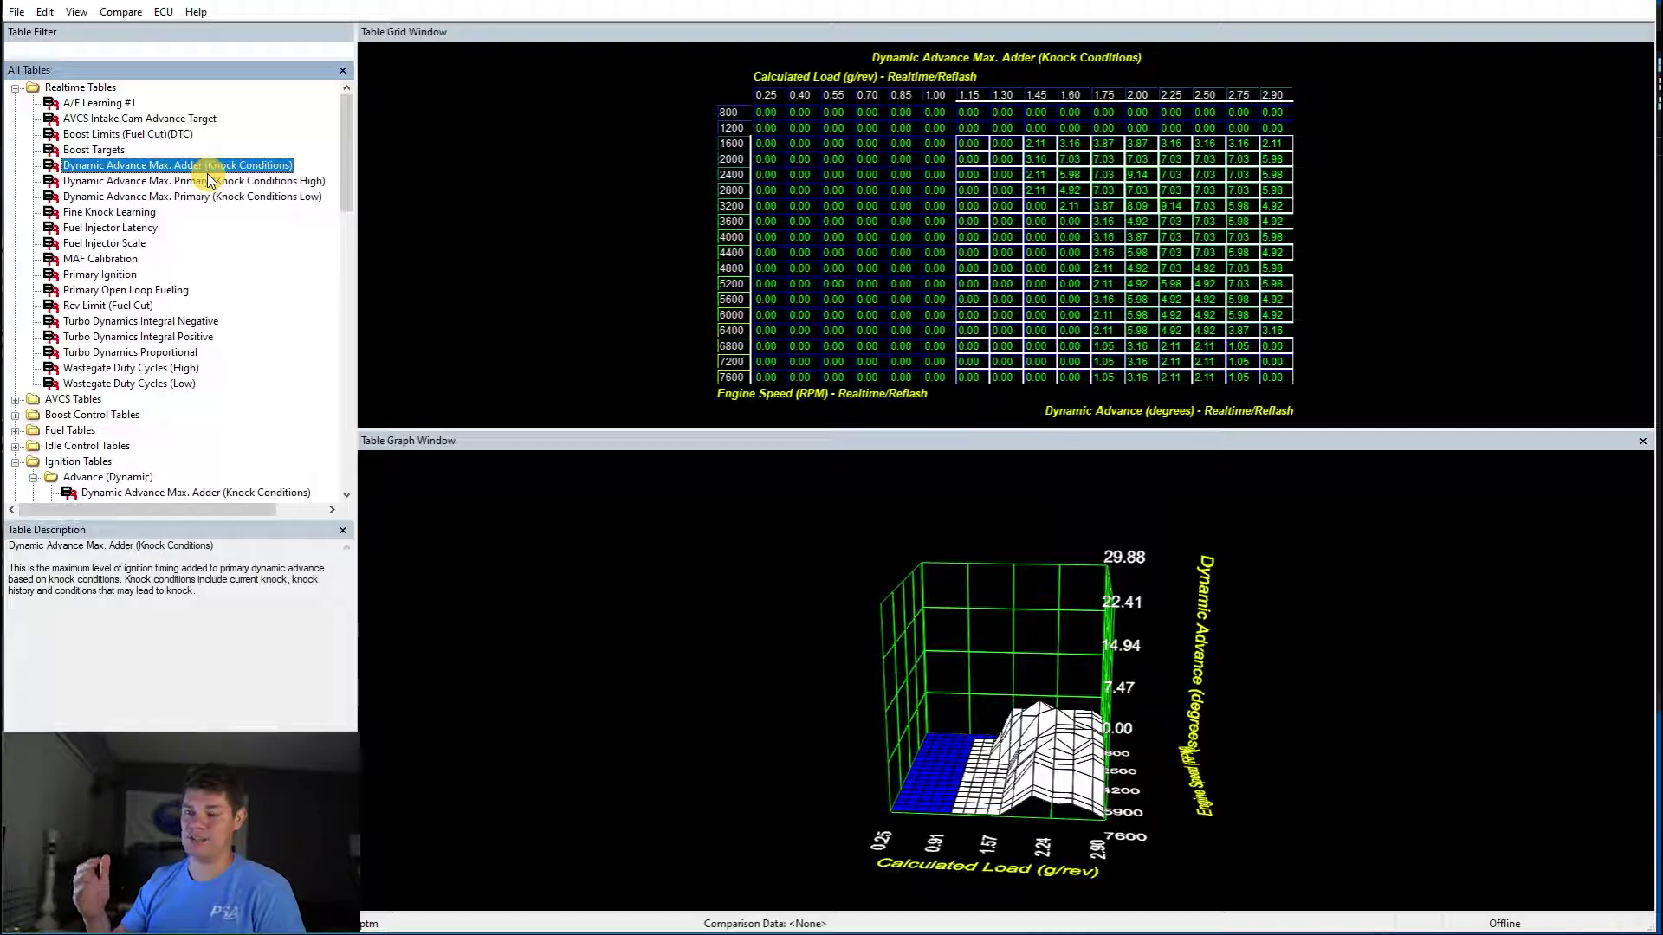
left_click(1104, 268)
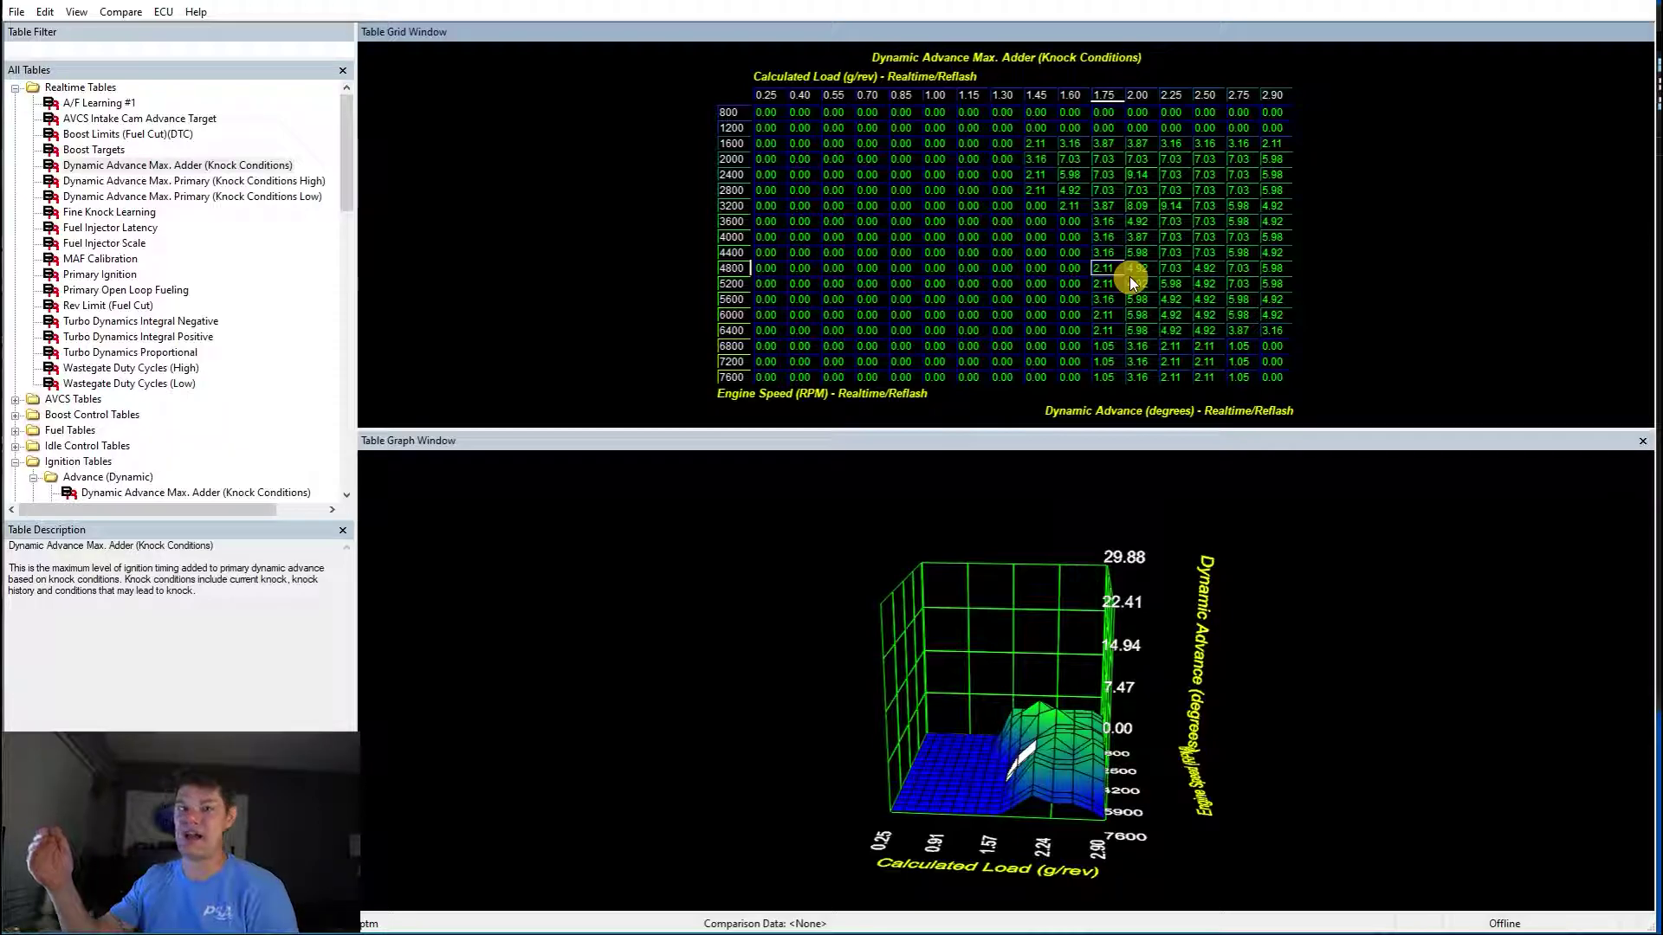
- Compare Dynamic Advance Max. Primary (Knock Conditions High), Primary Ignition at 2.50 g/rev and 5600 RPM, and the Adder values from 1.30 to 2.90 g/rev
left_click(277, 182)
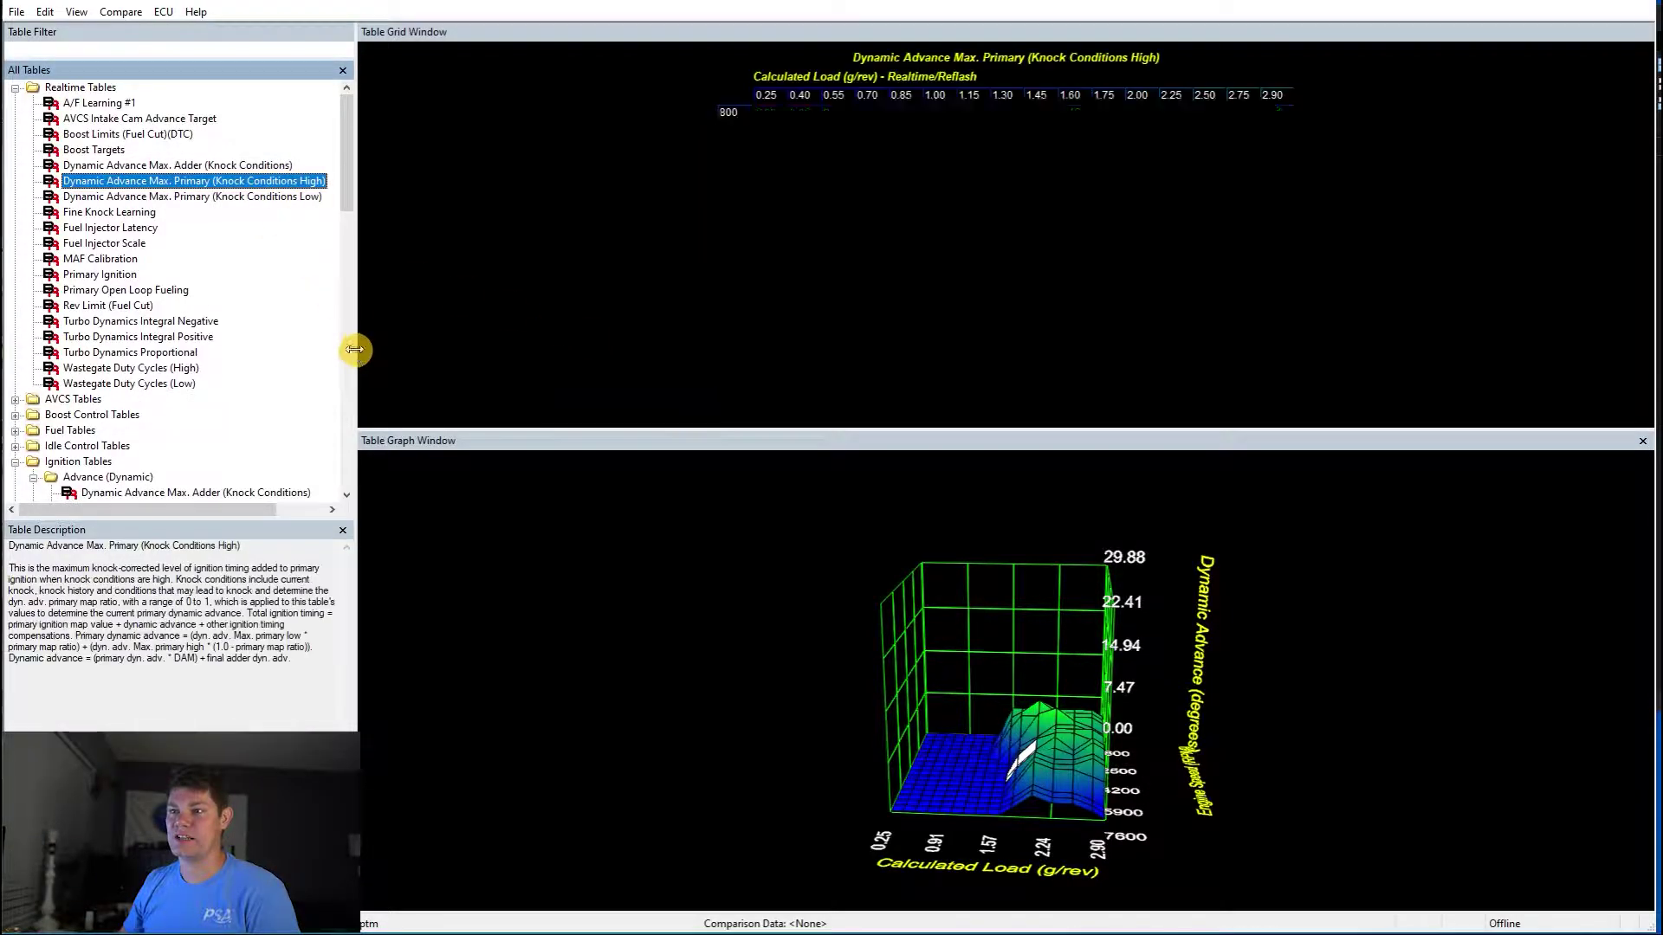
left_click(126, 277)
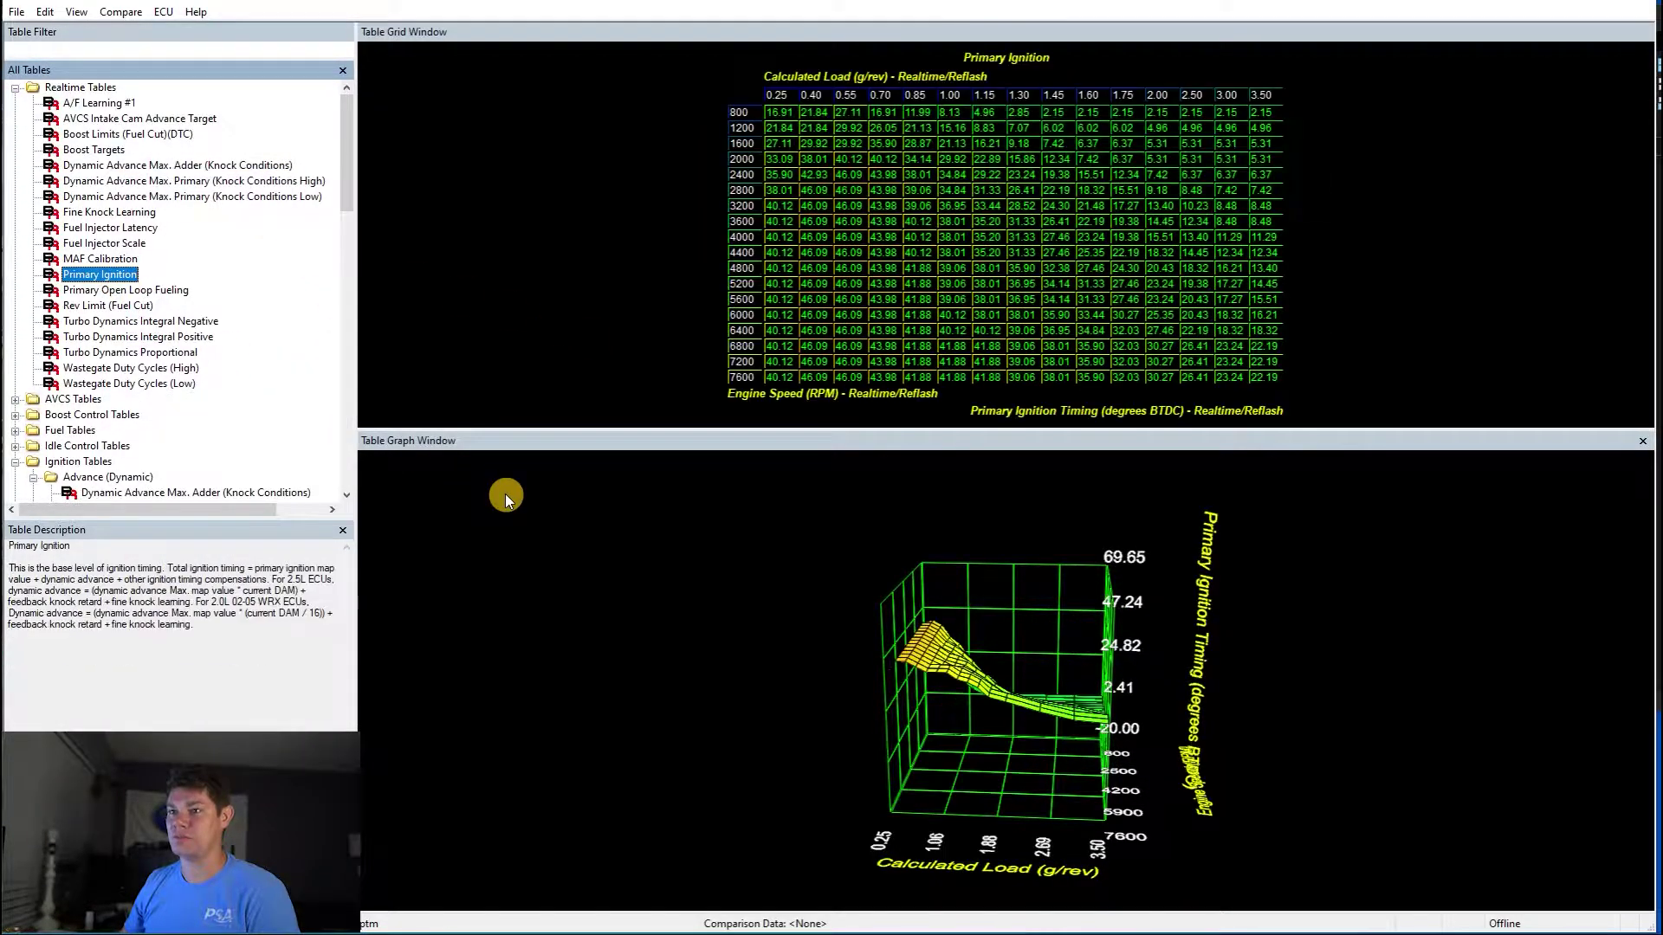
left_click(1191, 299)
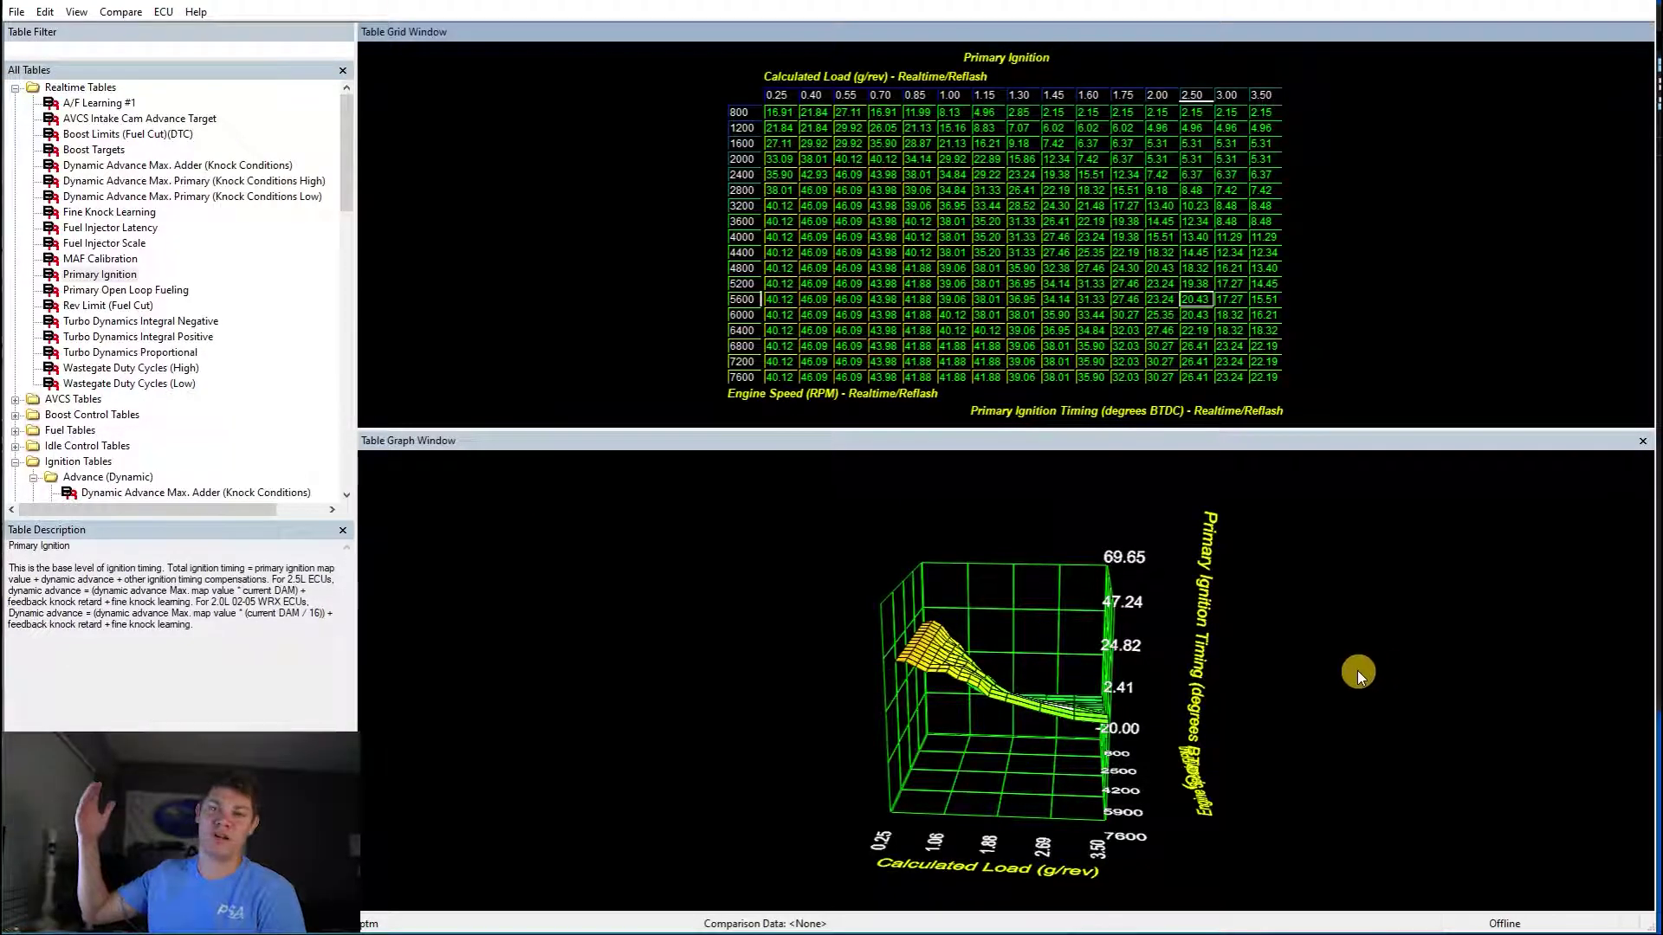
left_click(215, 181)
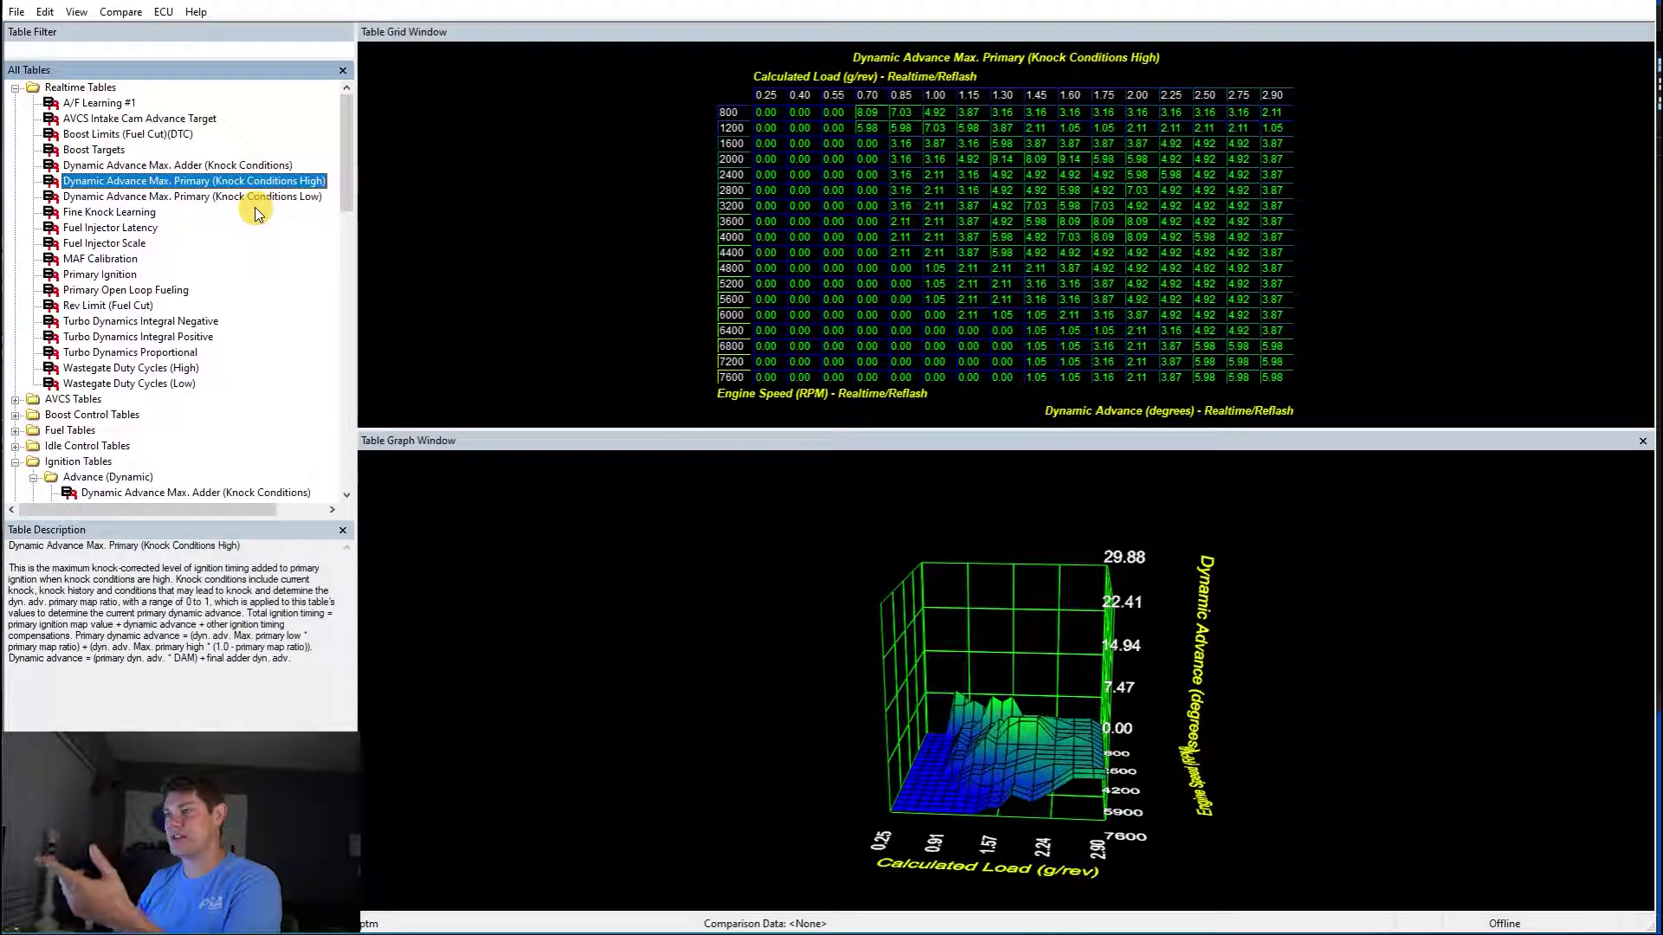
left_click(238, 163)
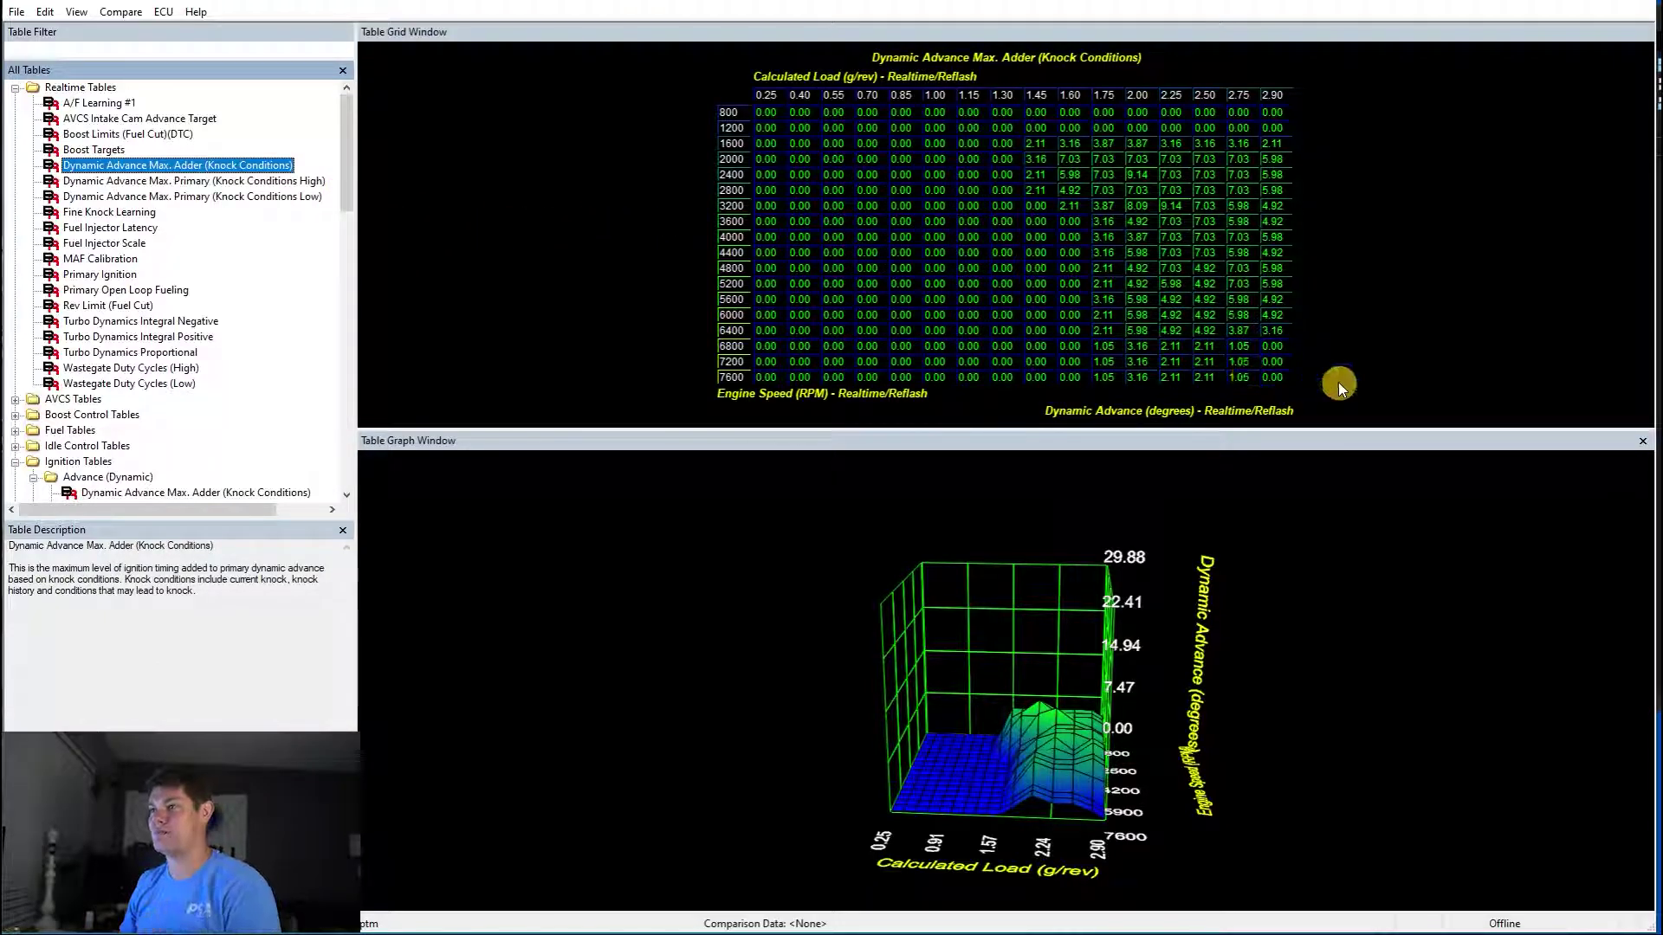
left_click_drag(1276, 377, 1017, 132)
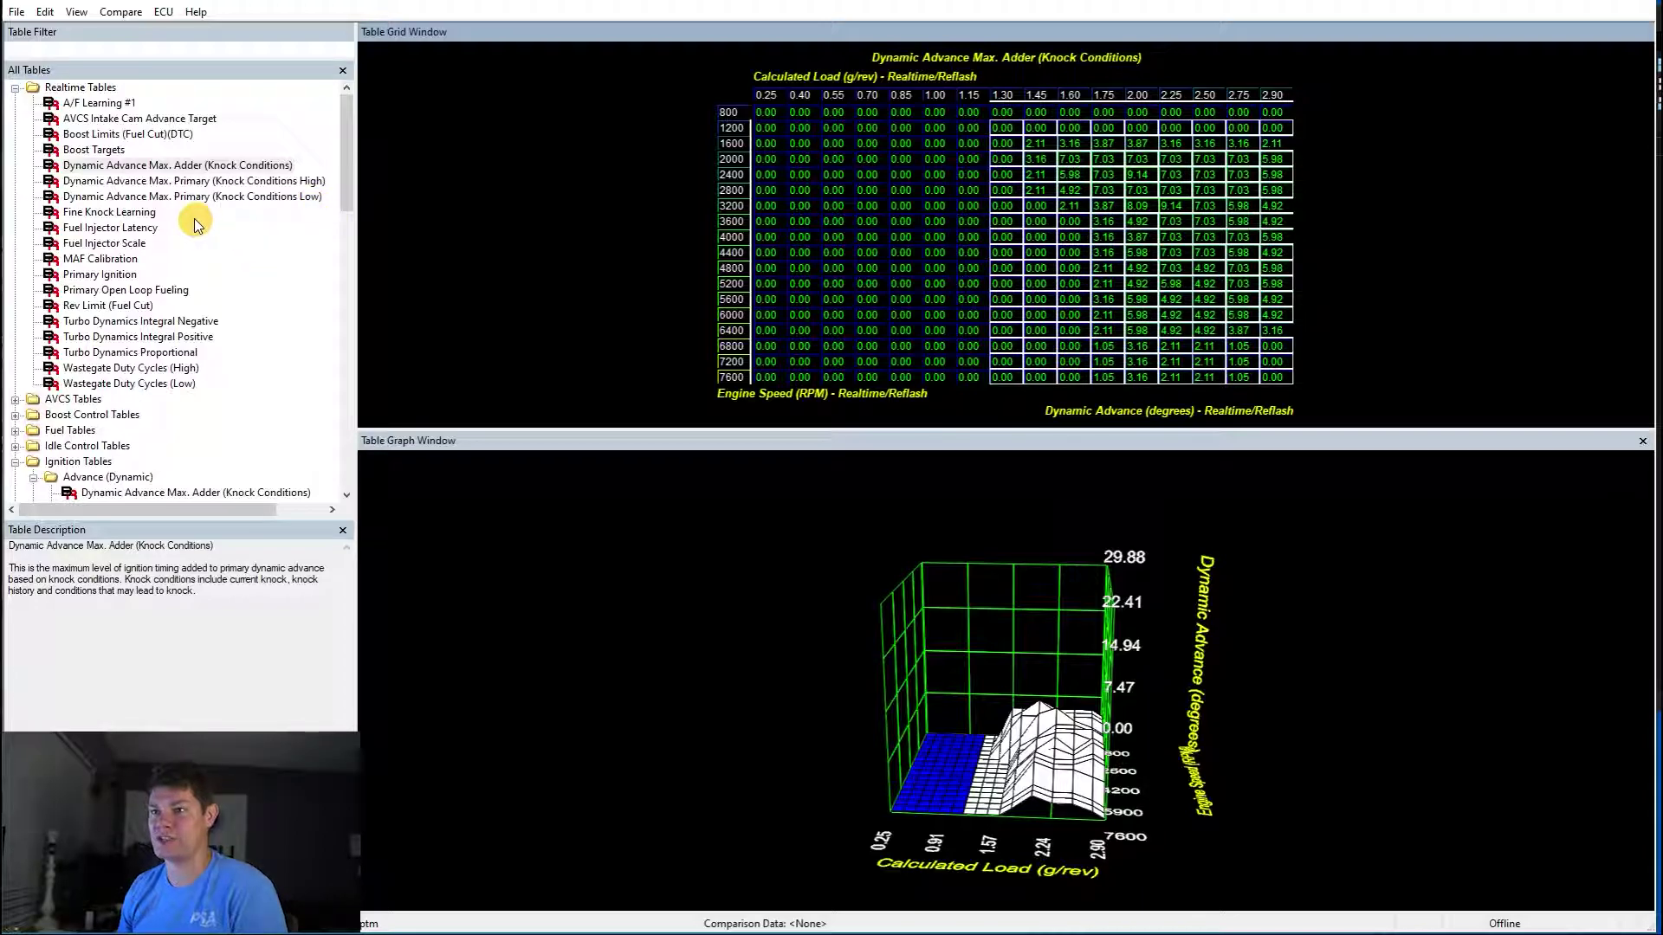
- Review the Fine Knock Learning, Fuel Injector Latency and MAF Calibration realtime tables
left_click(148, 214)
left_click(173, 227)
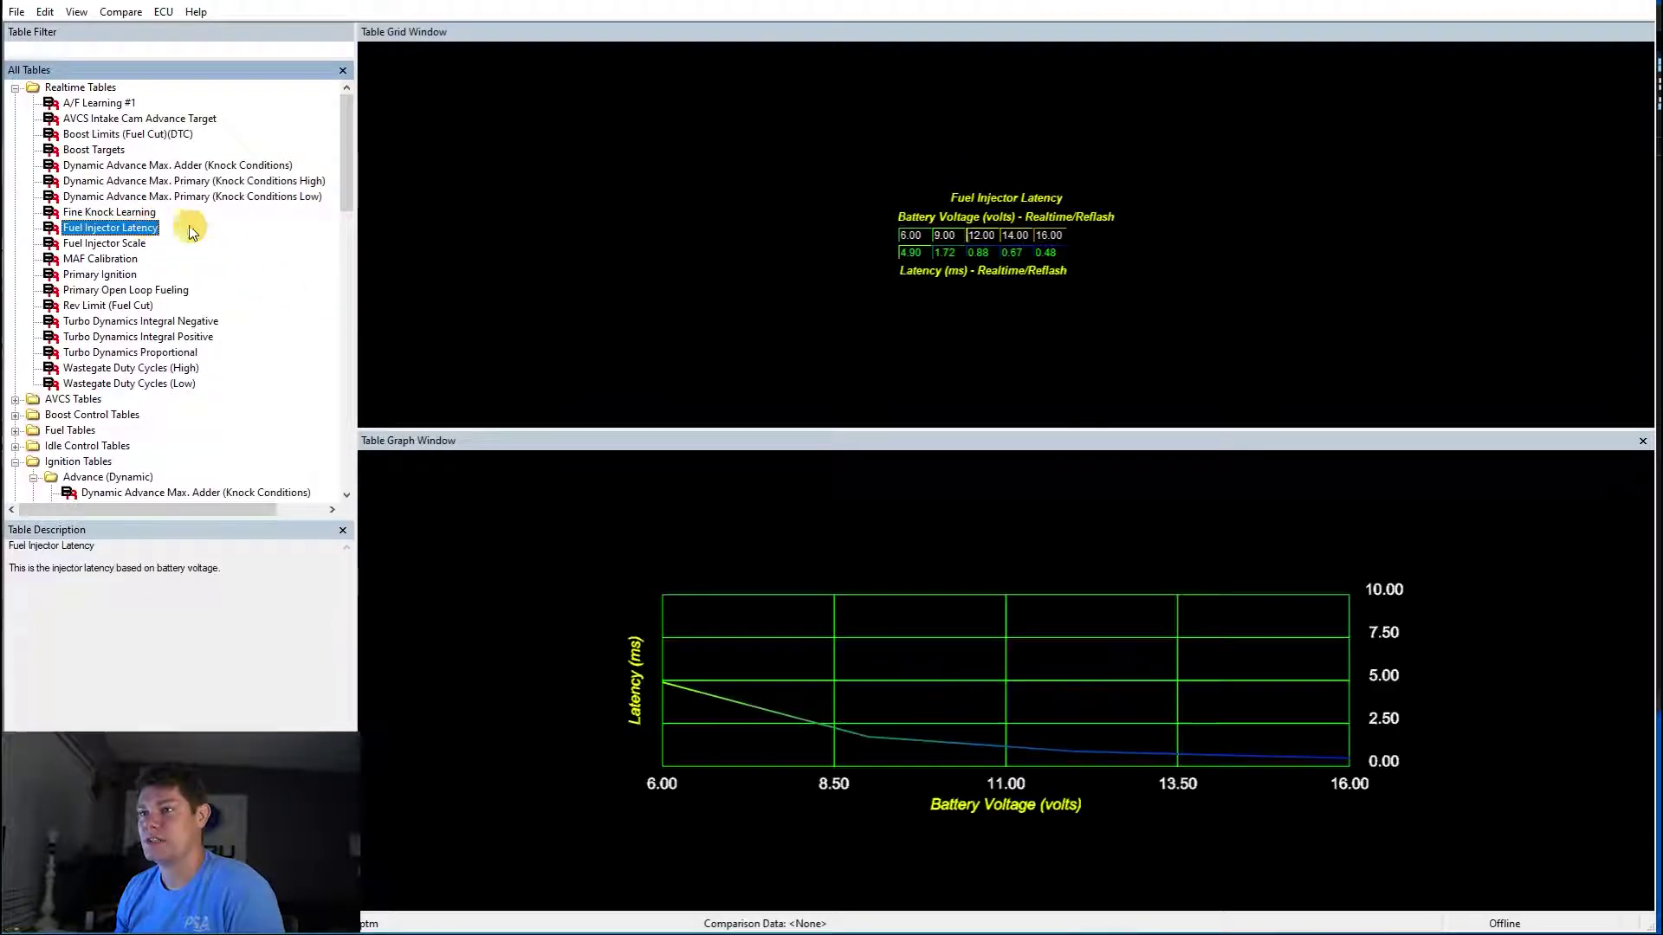
left_click(227, 260)
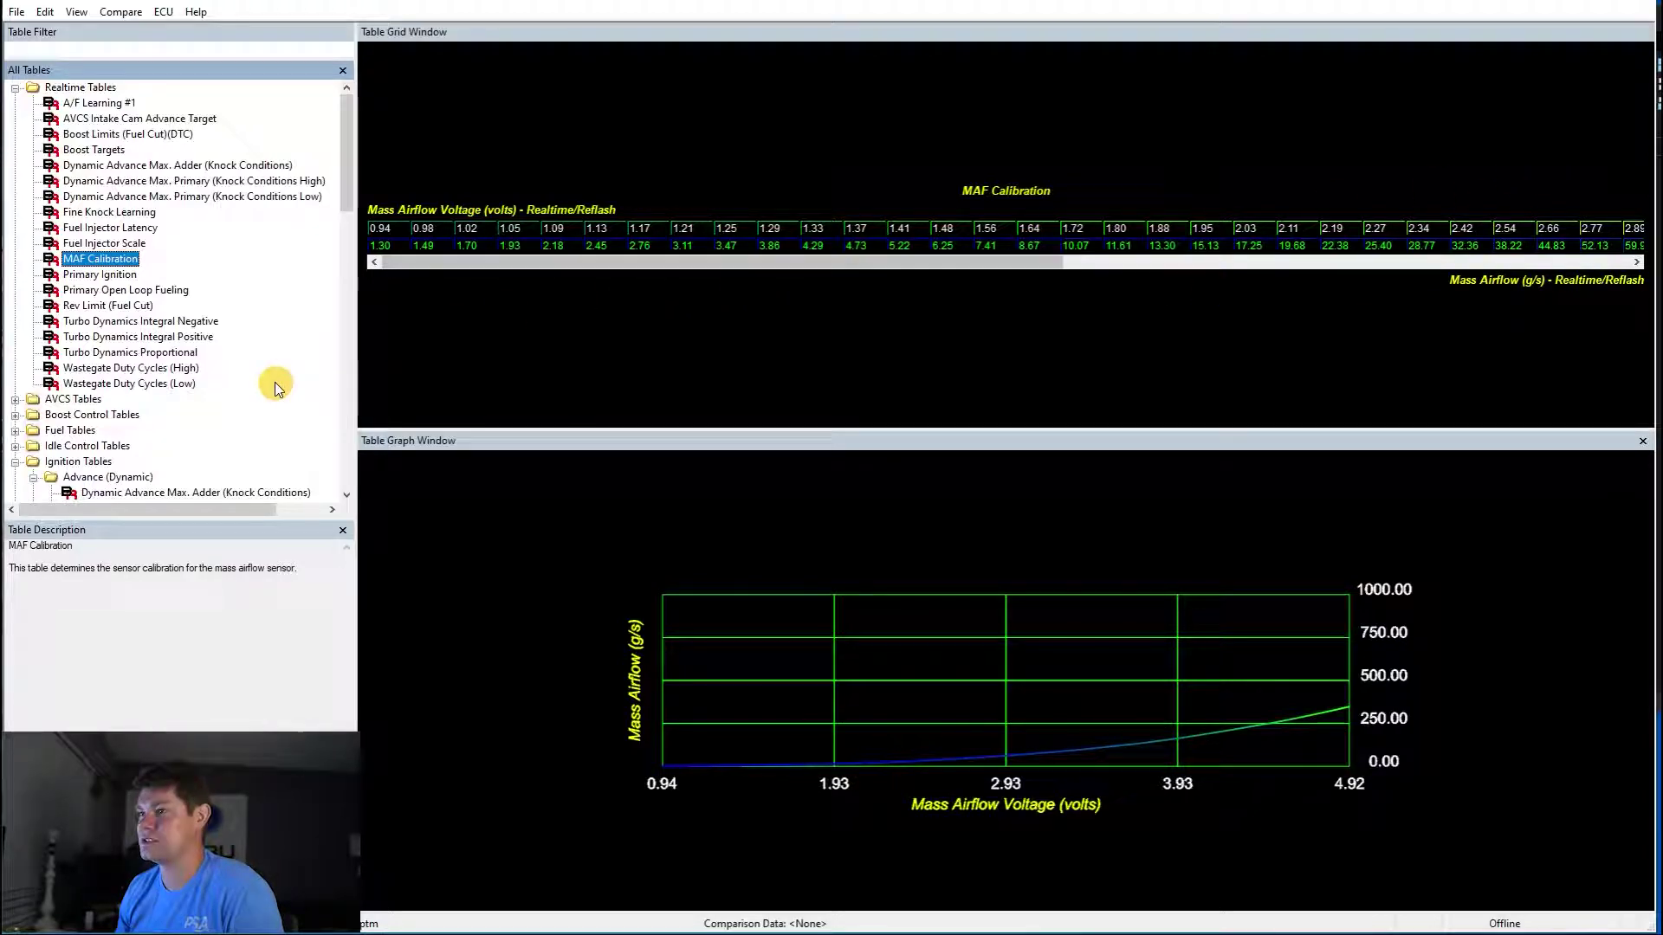
- Collapse the Ignition Tables, Miscellaneous Limiters and Sensor Calibrations groups in the table list
scroll(273, 381, "down", 2)
scroll(272, 381, "down", 3)
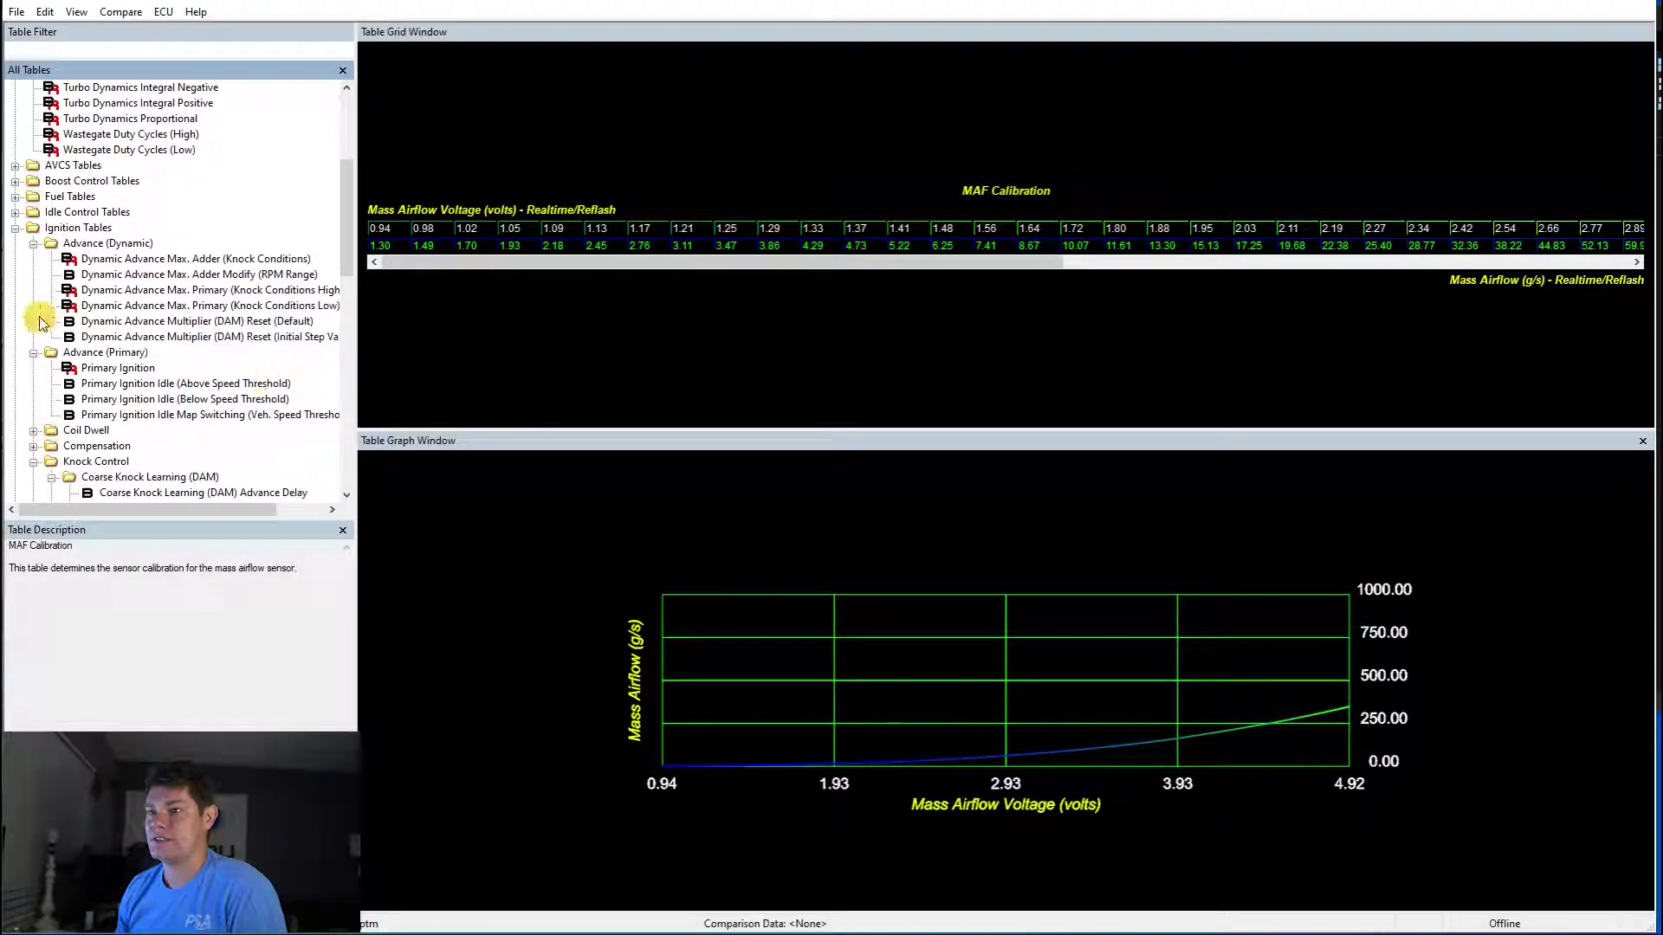
left_click(14, 228)
left_click(14, 259)
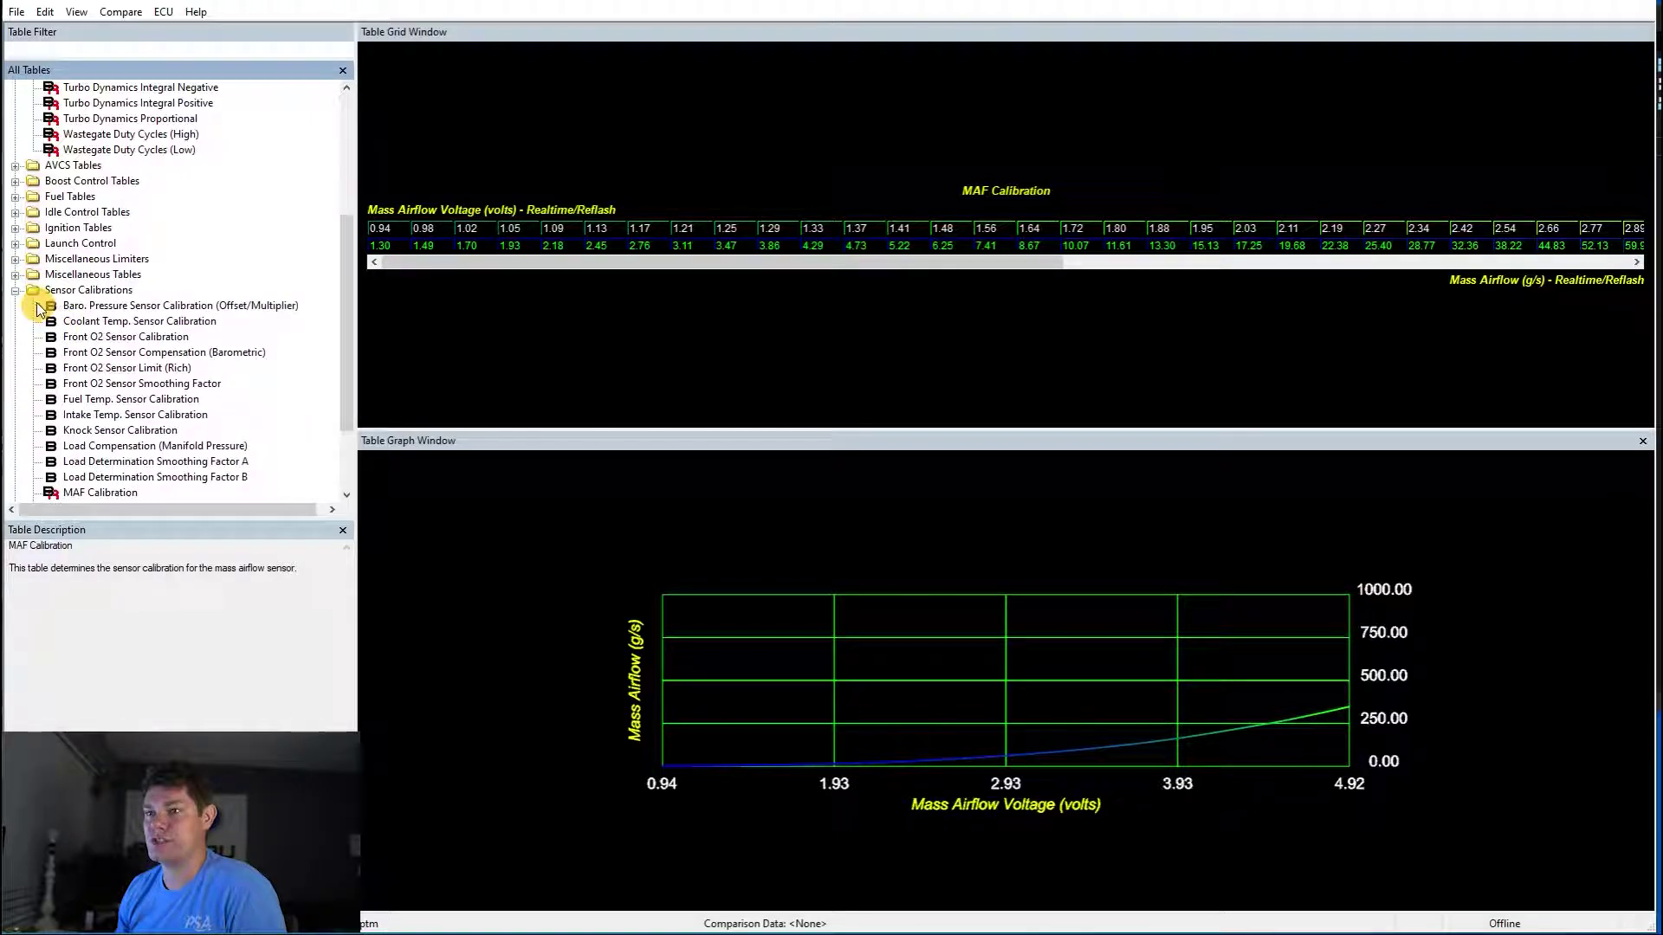
left_click(15, 290)
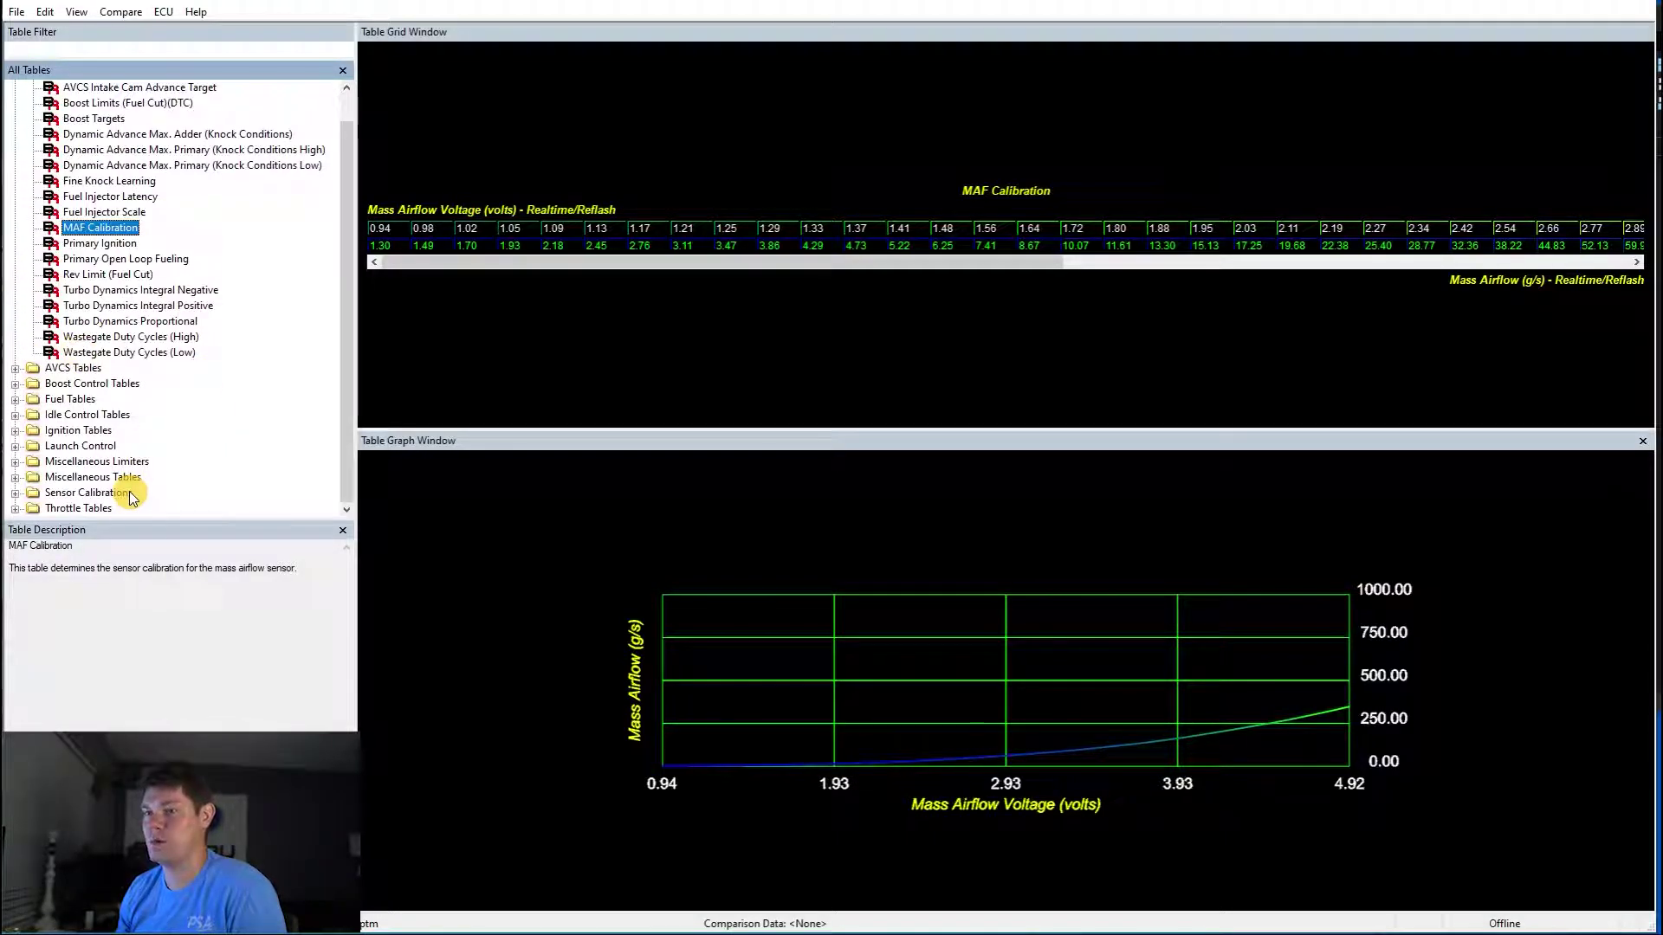
scroll(339, 310, "up", 1)
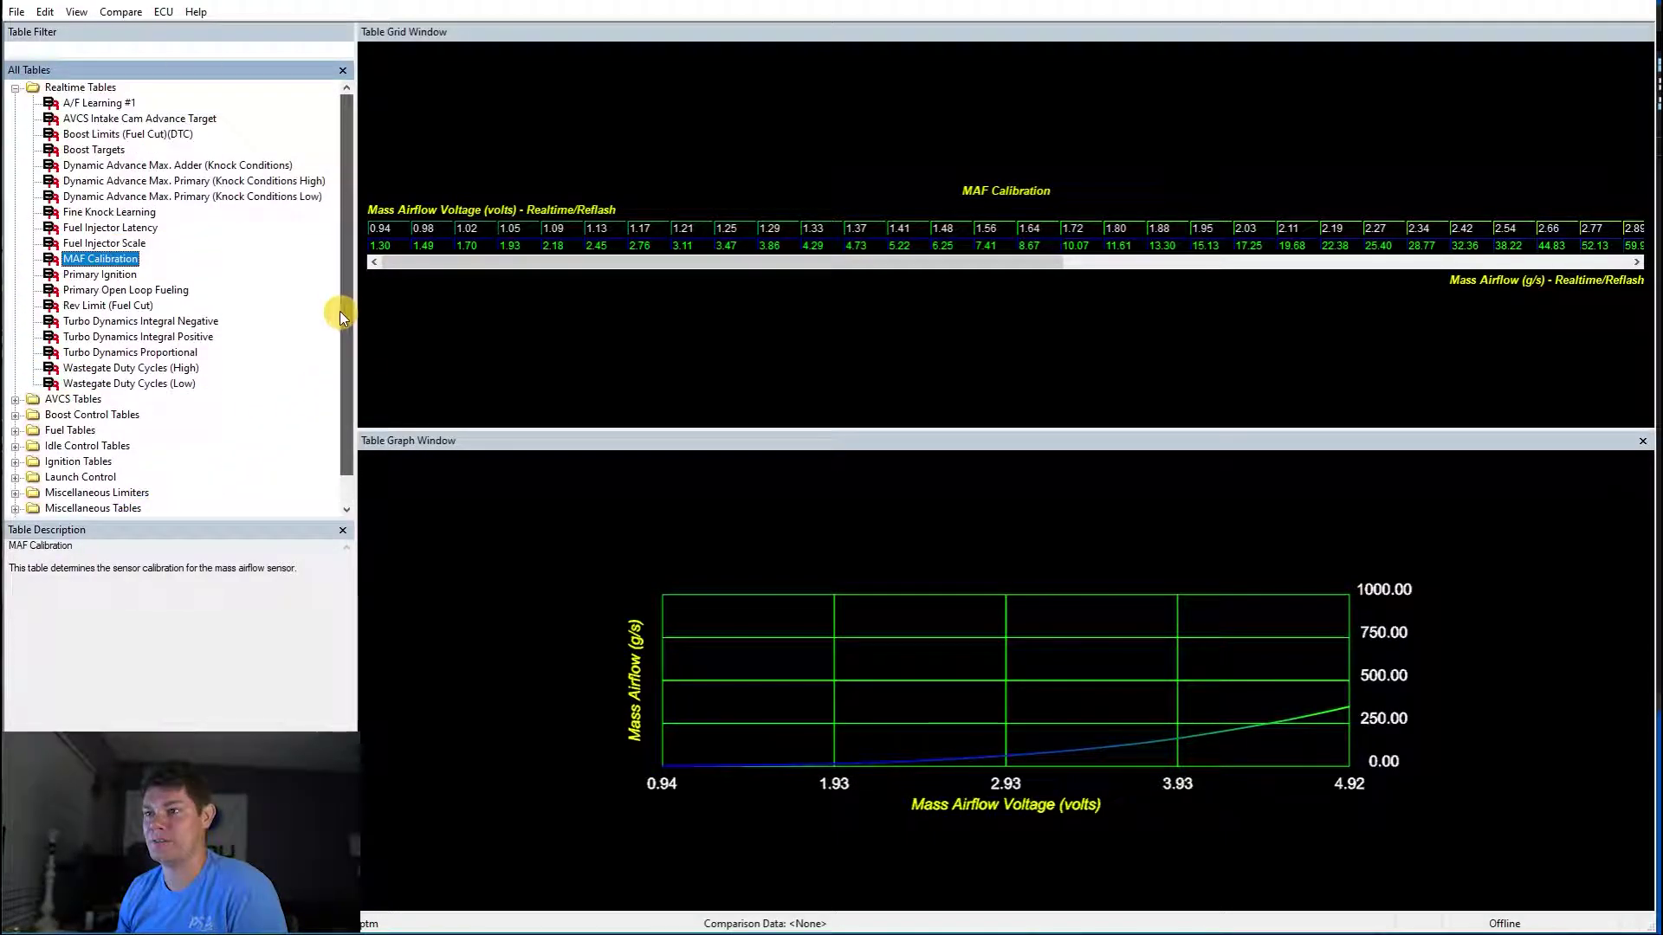